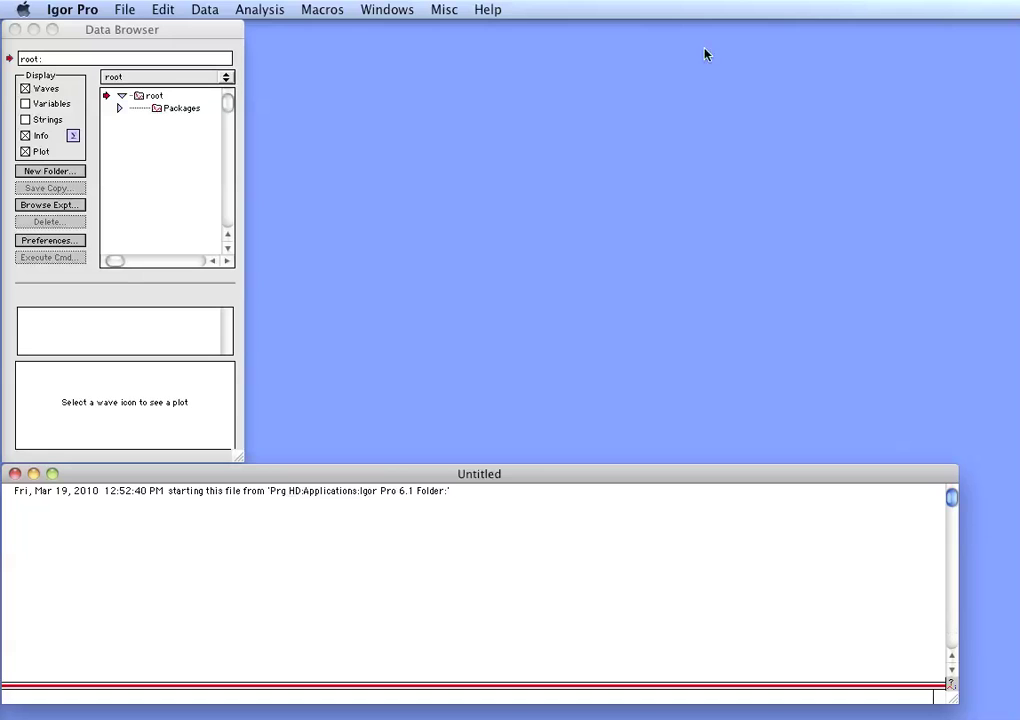
- Load the Irena SAS macros from the Macros menu to add the SAS menu
{"action": "left_click", "coordinate": [182, 34]}
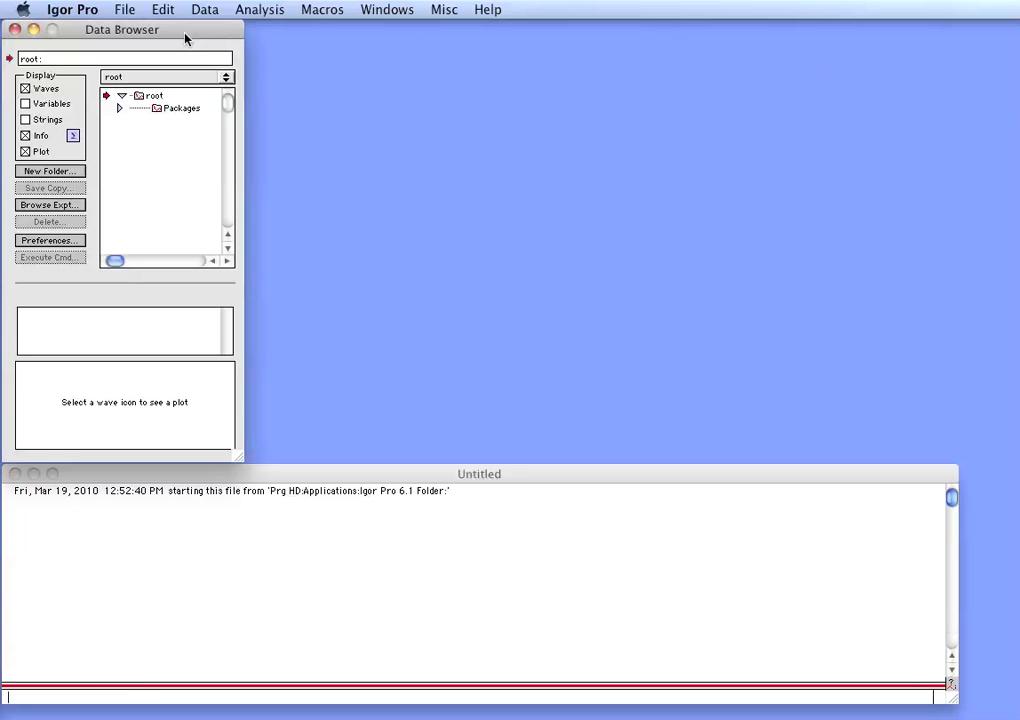
{"action": "left_click", "coordinate": [316, 12]}
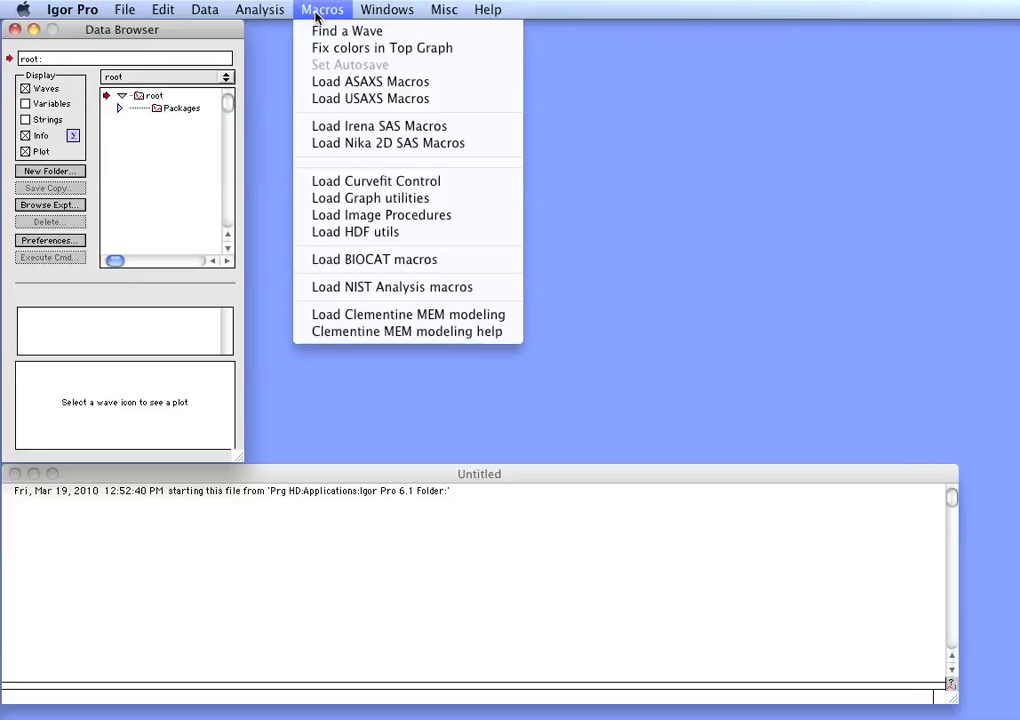
{"action": "left_click", "coordinate": [368, 128]}
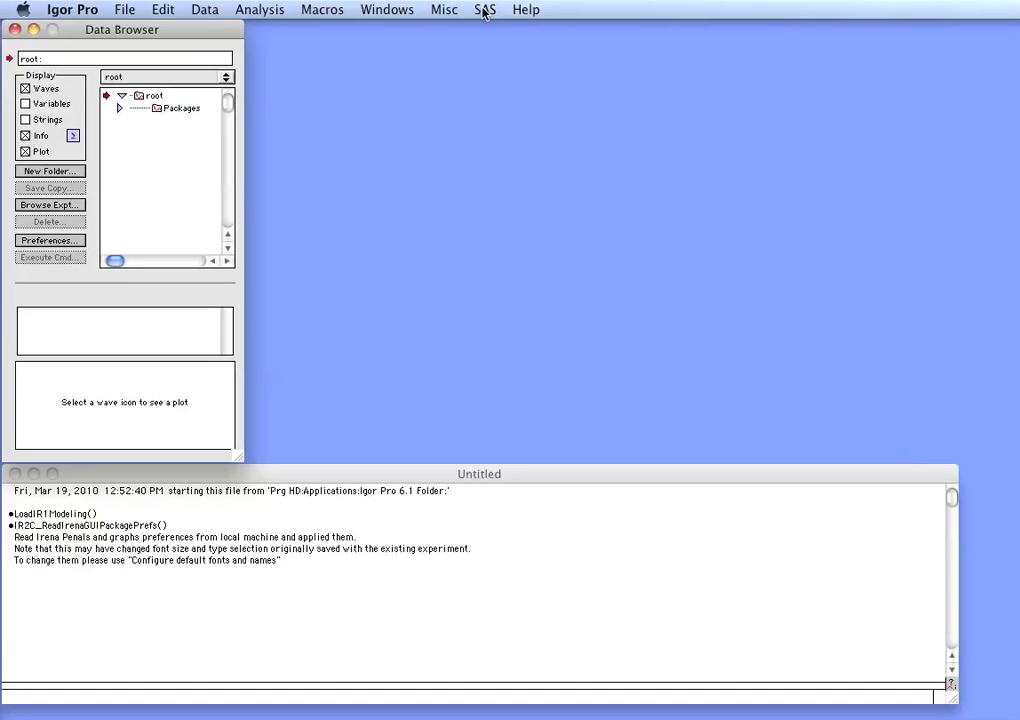
{"action": "left_click", "coordinate": [484, 12]}
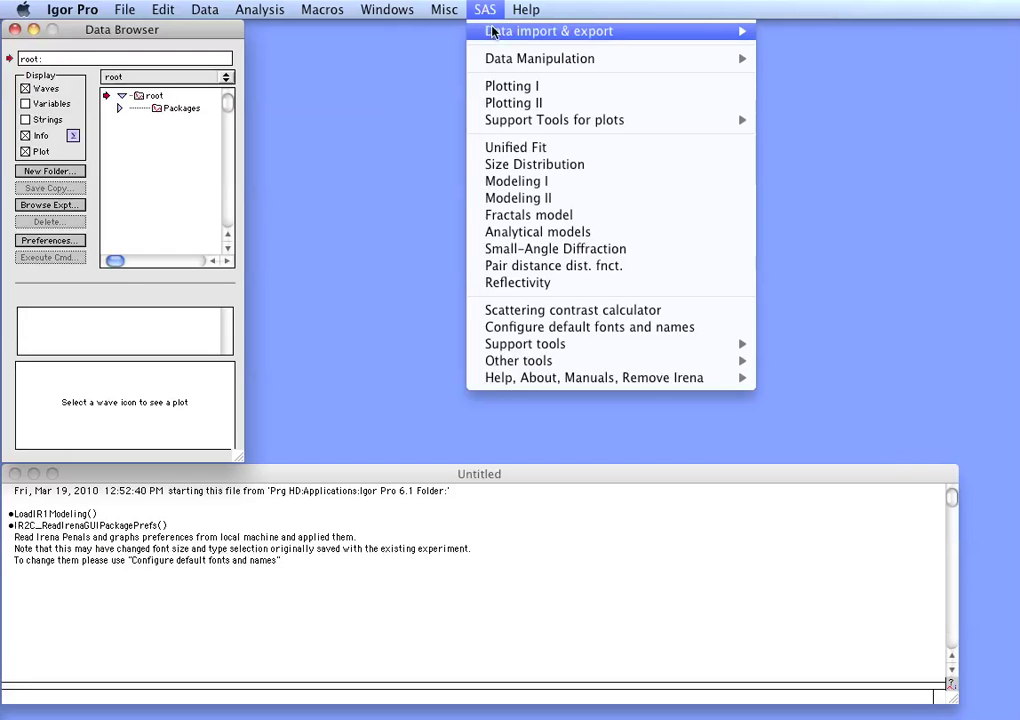
- Open the ASCII data importer with its data path set to the Irena Example Data folder
{"action": "mouse_move", "coordinate": [624, 38]}
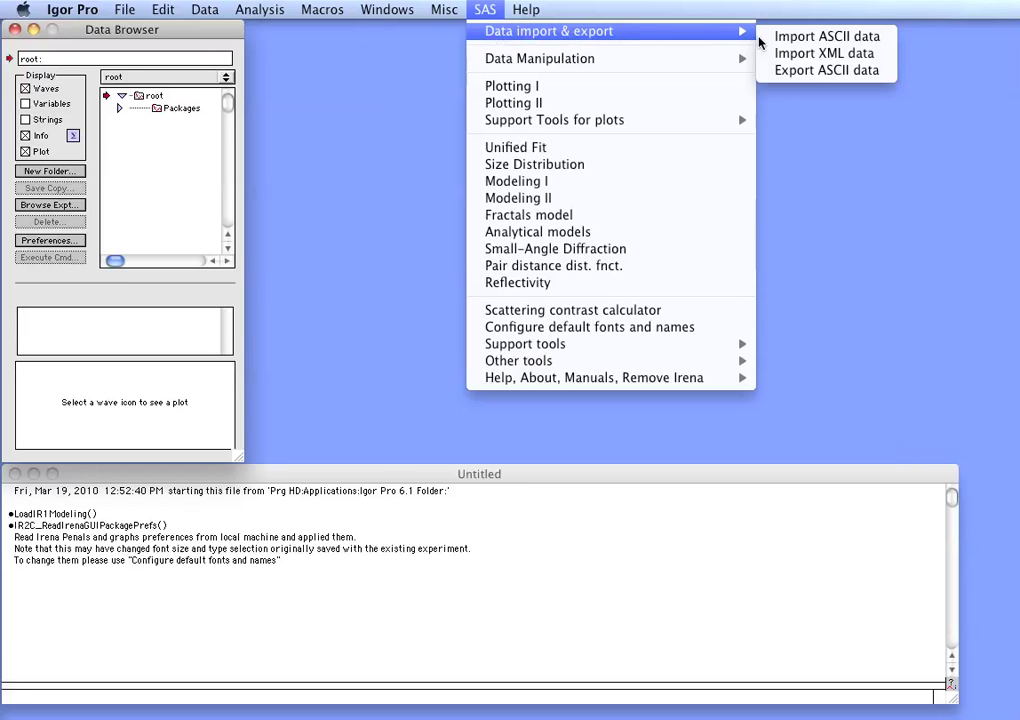
{"action": "left_click", "coordinate": [790, 37]}
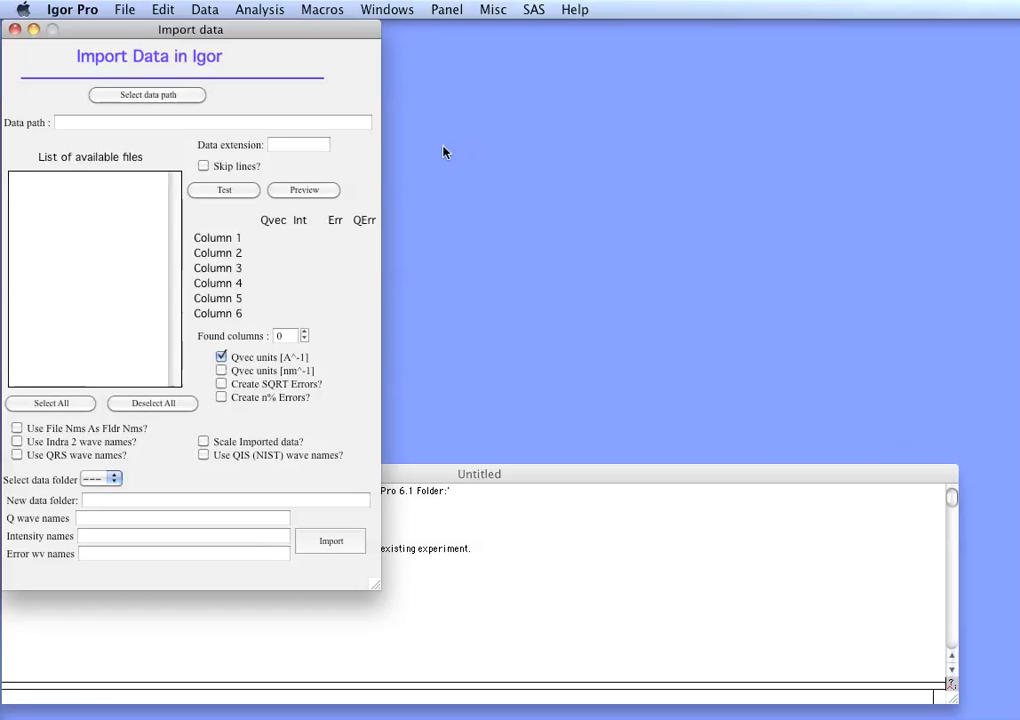
{"action": "left_click", "coordinate": [127, 99]}
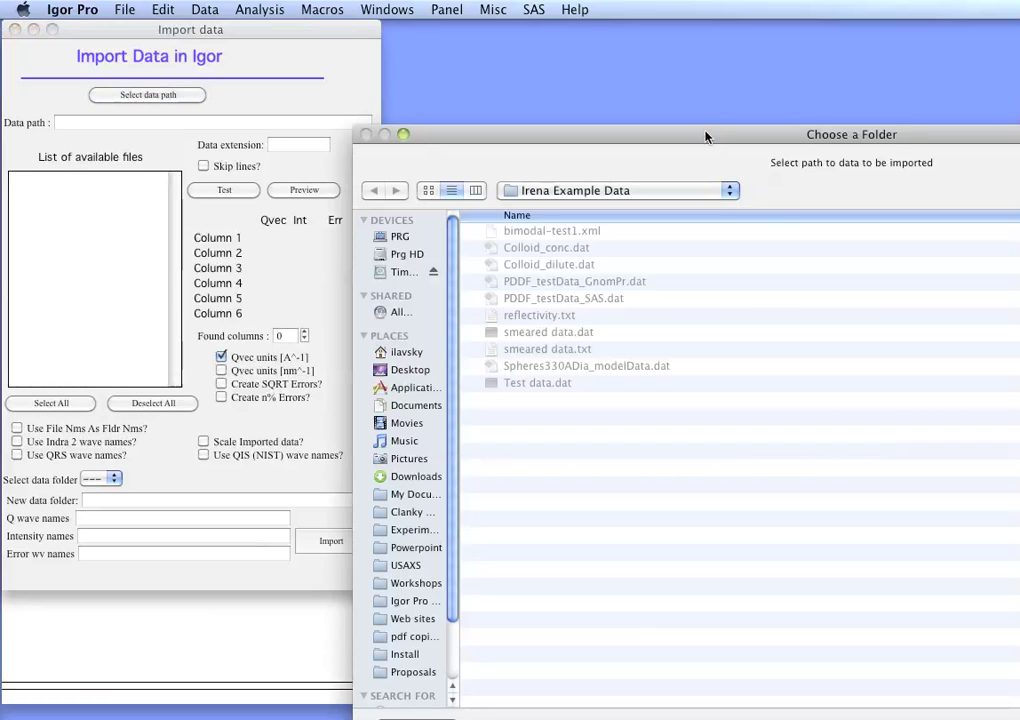
{"action": "left_click_drag", "start_coordinate": [708, 132], "coordinate": [496, 102]}
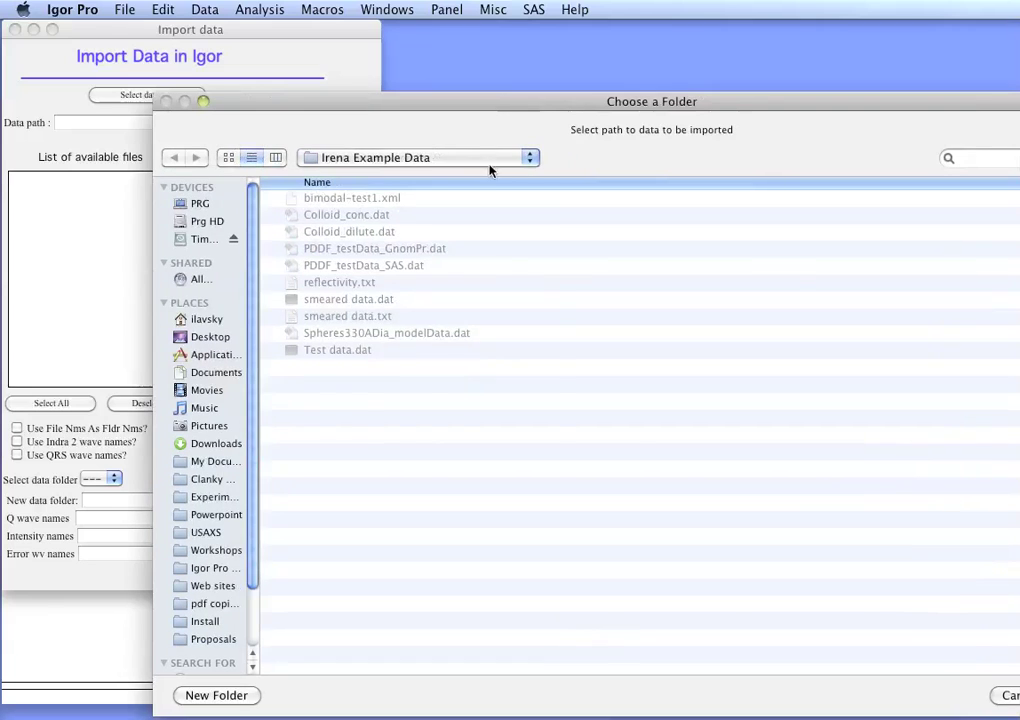
{"action": "left_click", "coordinate": [522, 160]}
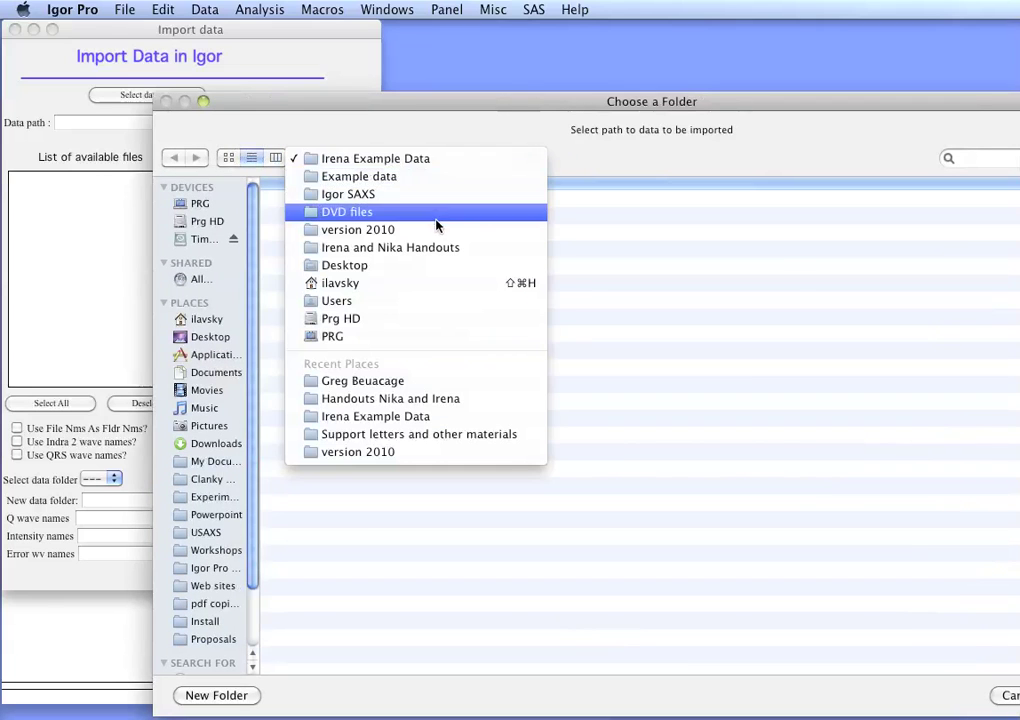
{"action": "left_click", "coordinate": [437, 162]}
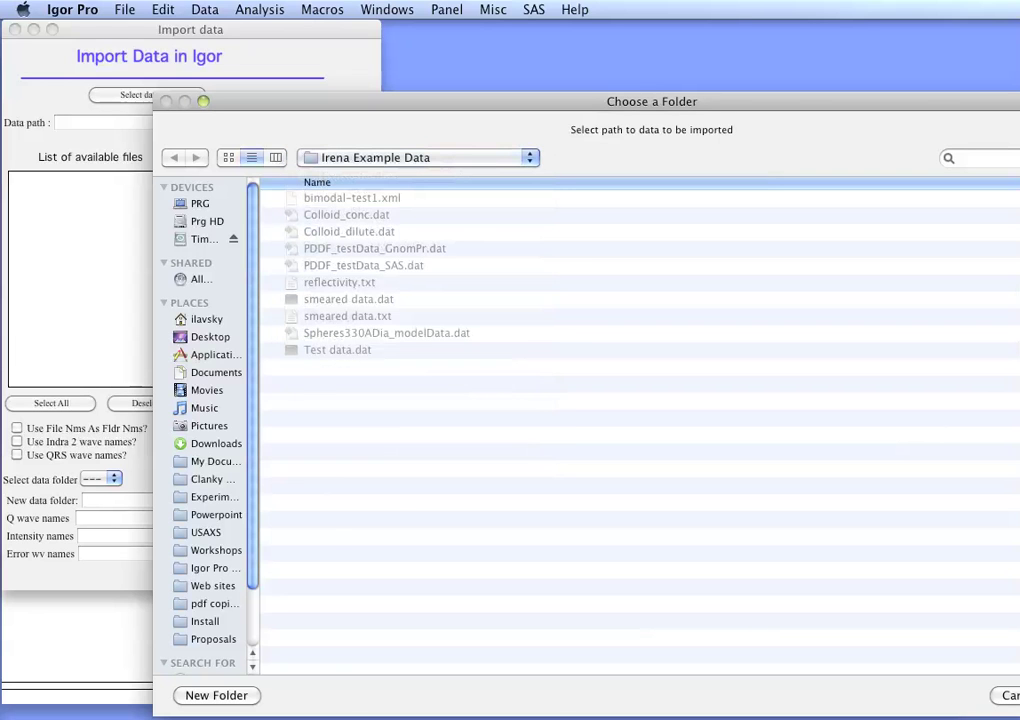
{"action": "key", "text": "Return"}
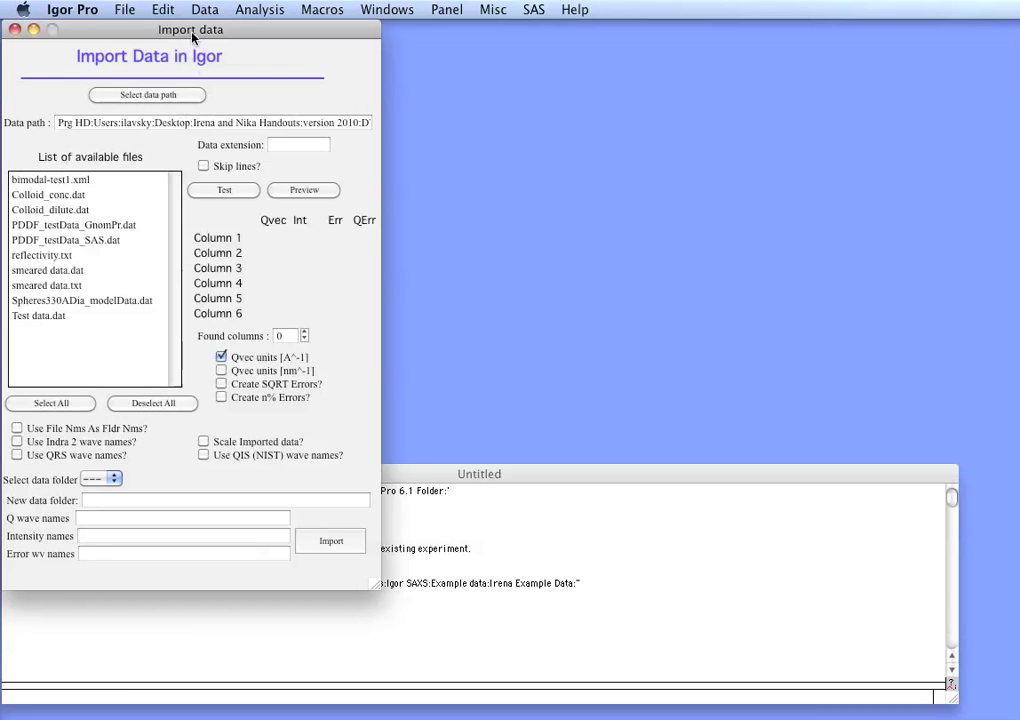
{"action": "left_click_drag", "start_coordinate": [192, 33], "coordinate": [197, 34]}
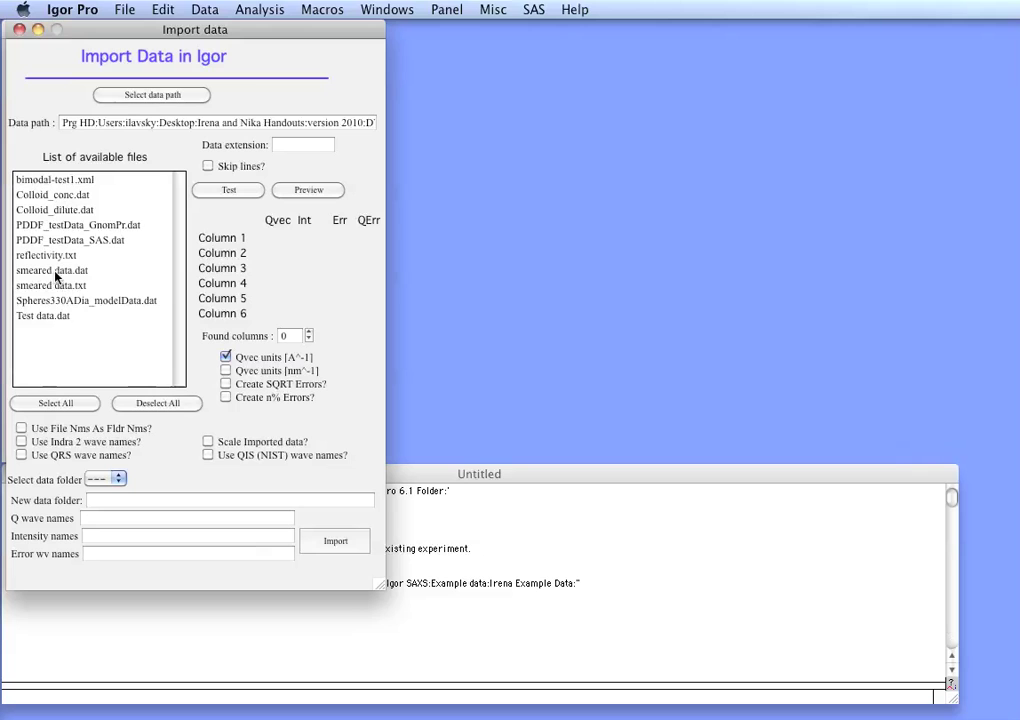
- Select Test data.dat, test it, and preview its contents in an enlarged window
{"action": "left_click", "coordinate": [52, 316]}
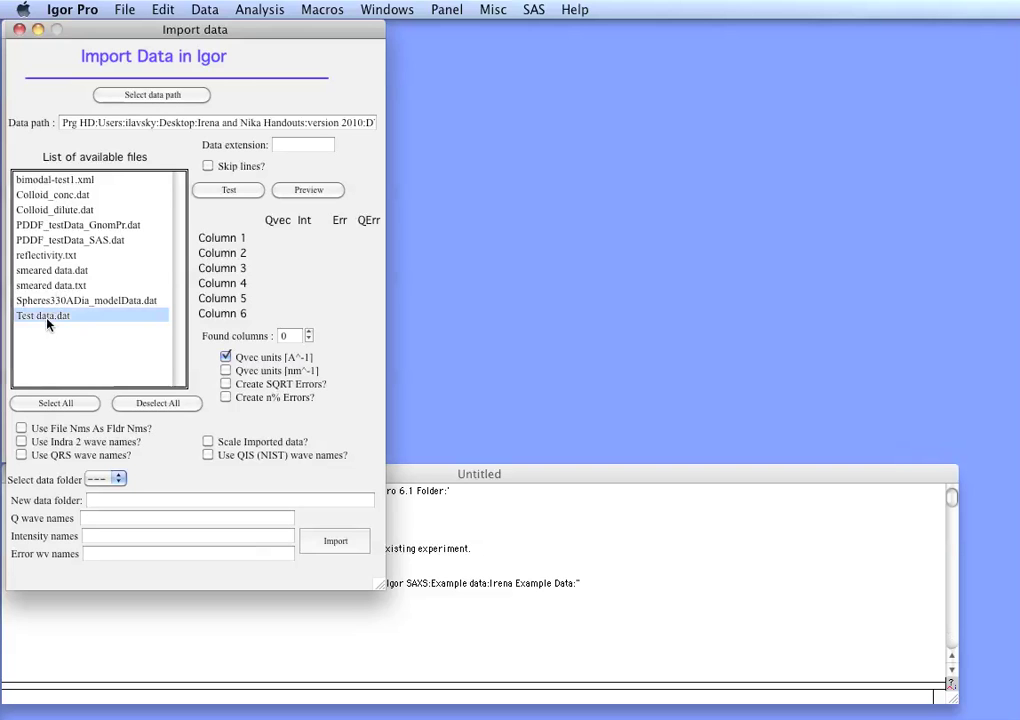
{"action": "left_click", "coordinate": [230, 190]}
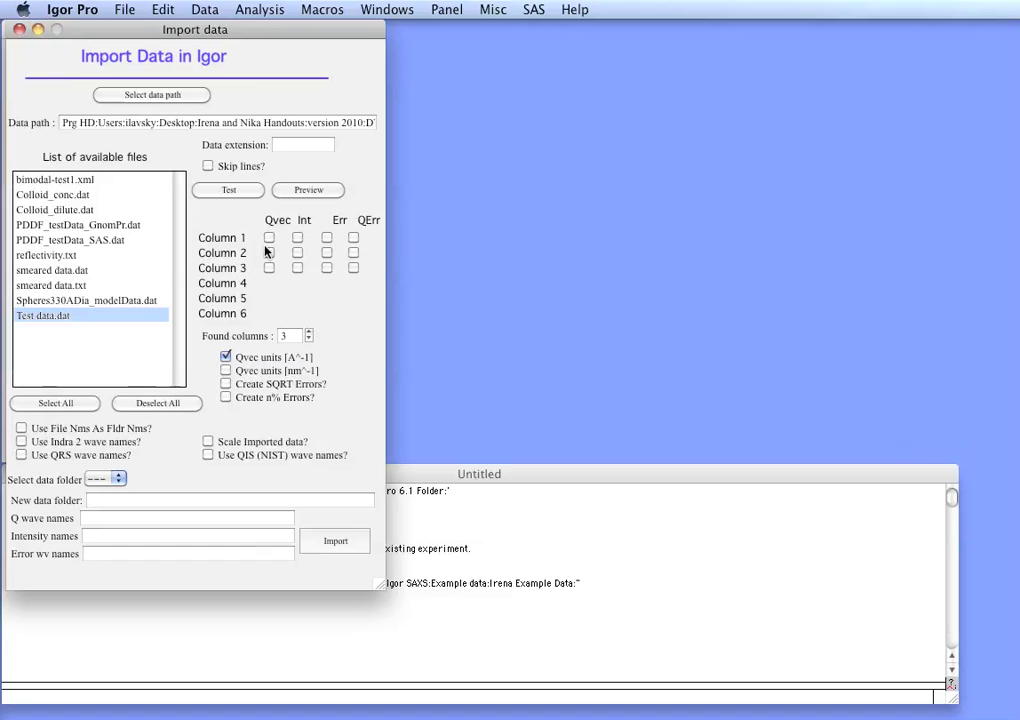
{"action": "left_click", "coordinate": [307, 199]}
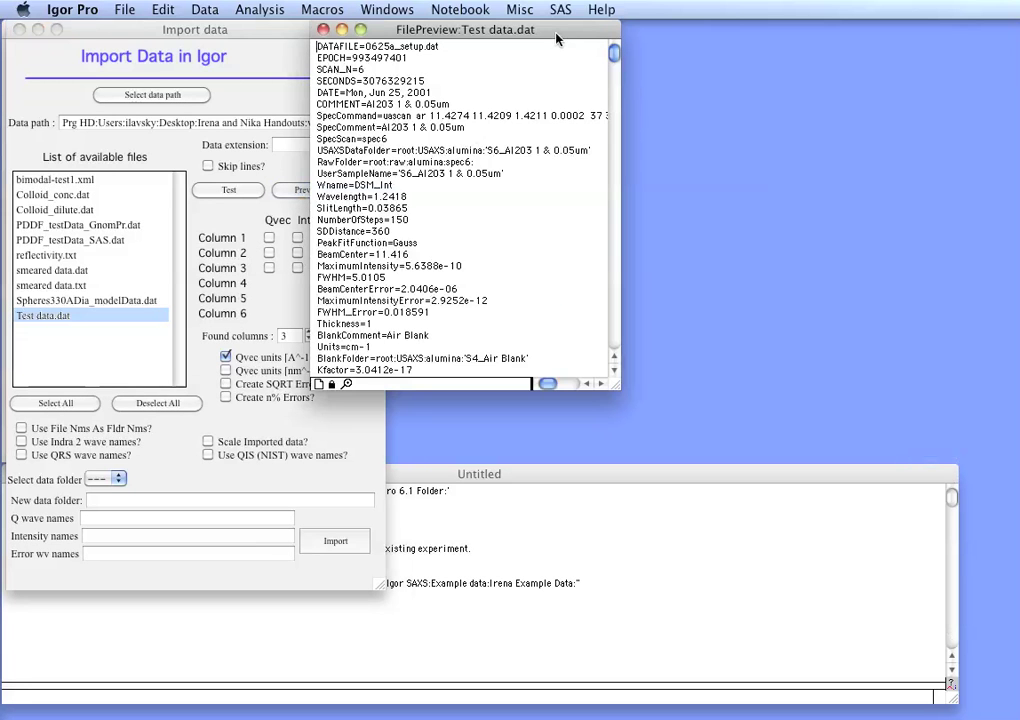
{"action": "left_click_drag", "start_coordinate": [555, 30], "coordinate": [644, 31]}
{"action": "left_click_drag", "start_coordinate": [706, 385], "coordinate": [855, 628]}
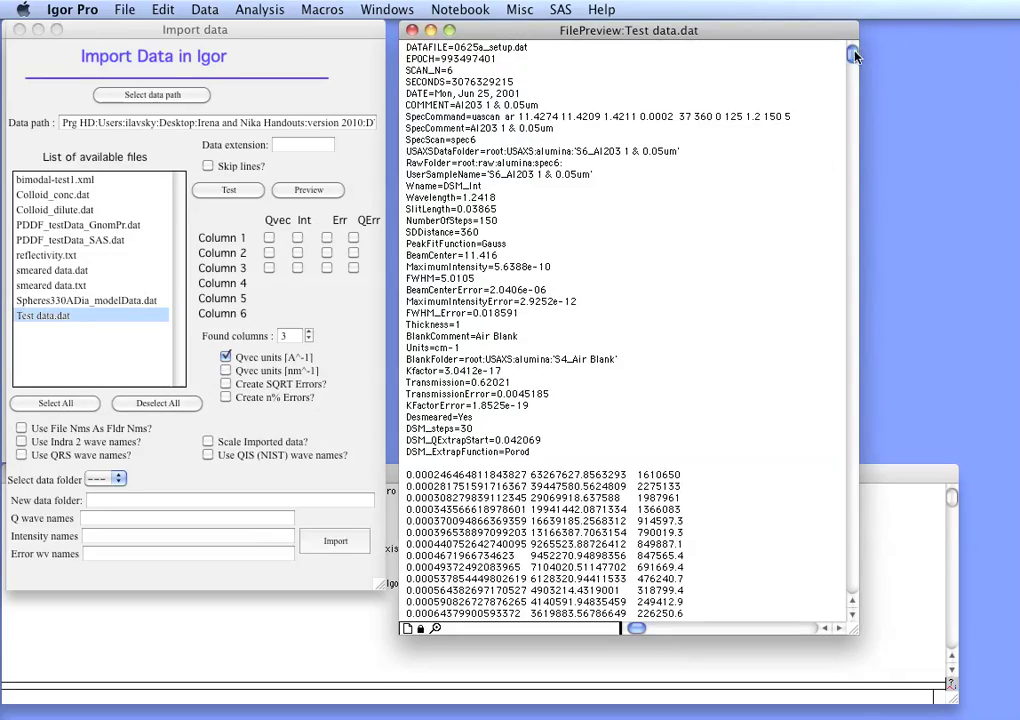
{"action": "left_click_drag", "start_coordinate": [853, 55], "coordinate": [448, 49]}
- Mark columns 1–3 as Q, intensity and error, use file-named folders and QRS names, and import
{"action": "left_click", "coordinate": [269, 238]}
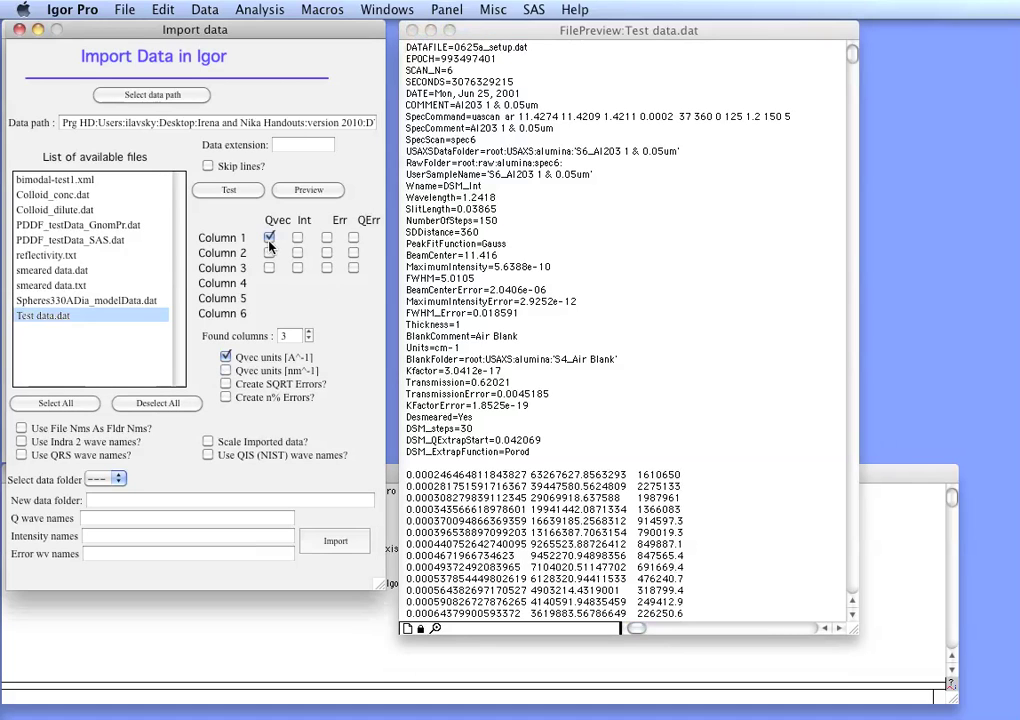
{"action": "left_click", "coordinate": [297, 253]}
{"action": "left_click", "coordinate": [327, 268]}
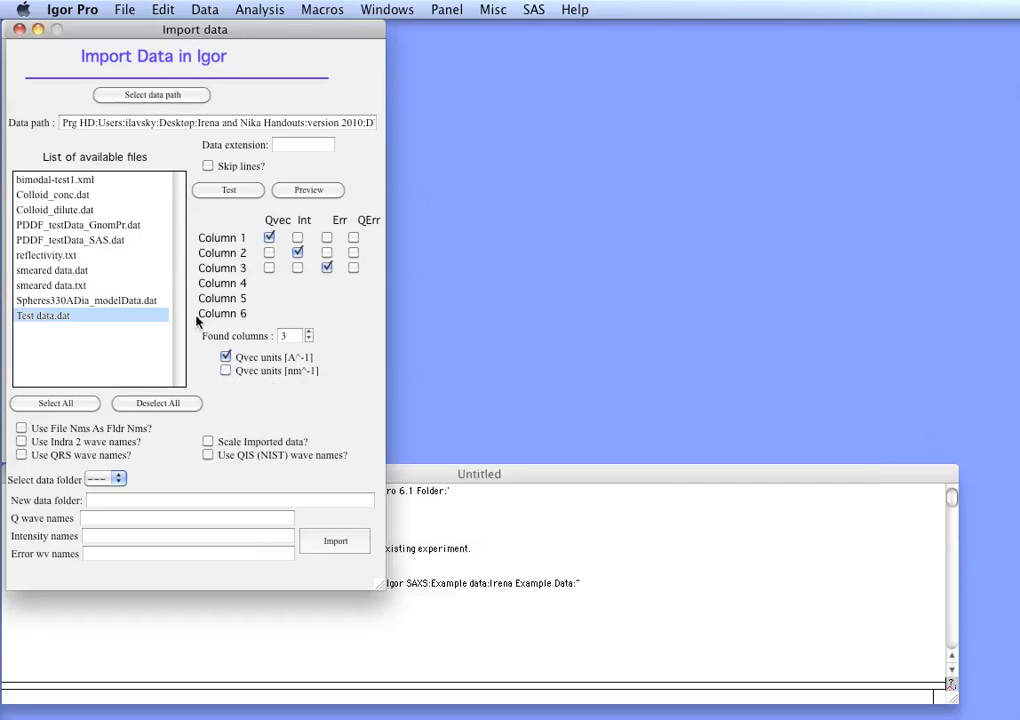
{"action": "left_click", "coordinate": [21, 429]}
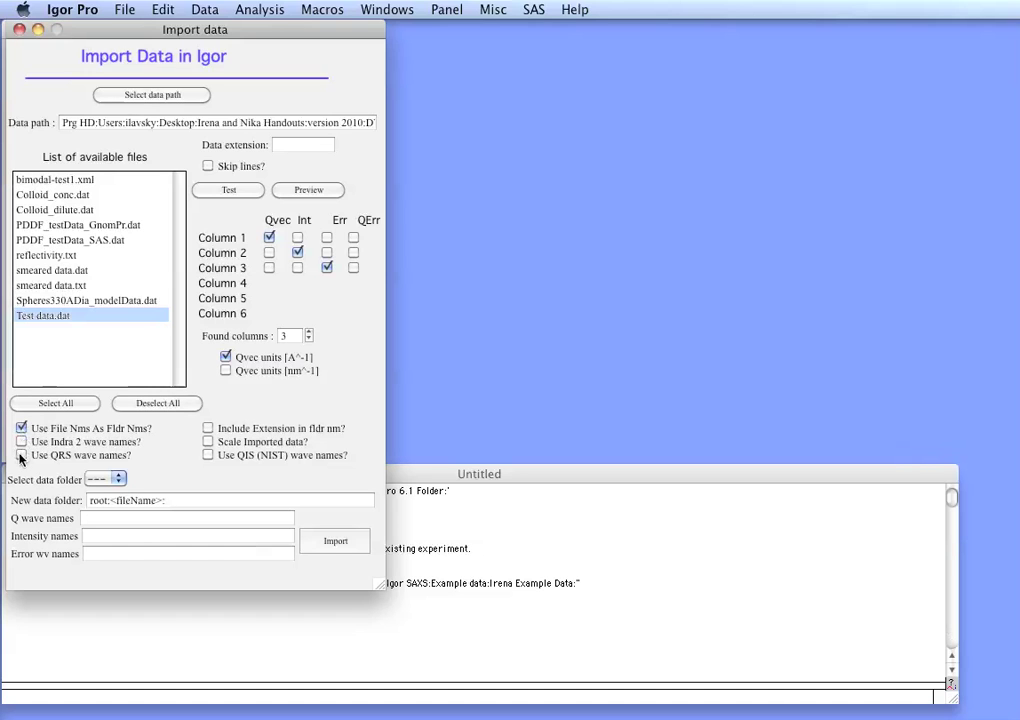
{"action": "left_click", "coordinate": [21, 456]}
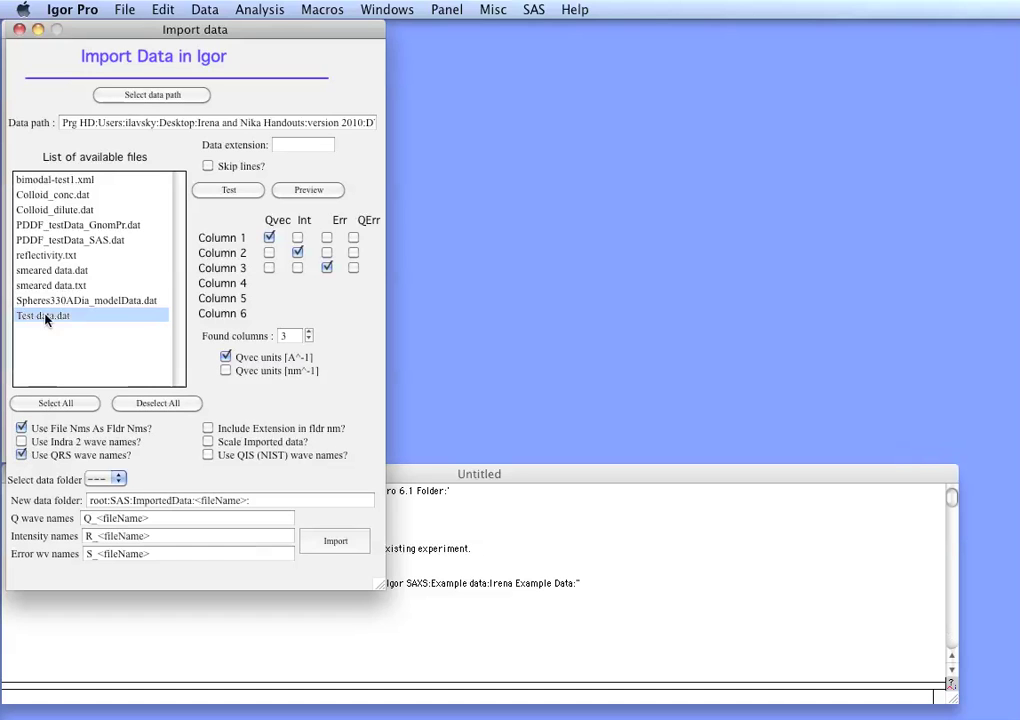
{"action": "left_click", "coordinate": [325, 546]}
- Review the history log, then close the Import data panel
{"action": "left_click", "coordinate": [471, 576]}
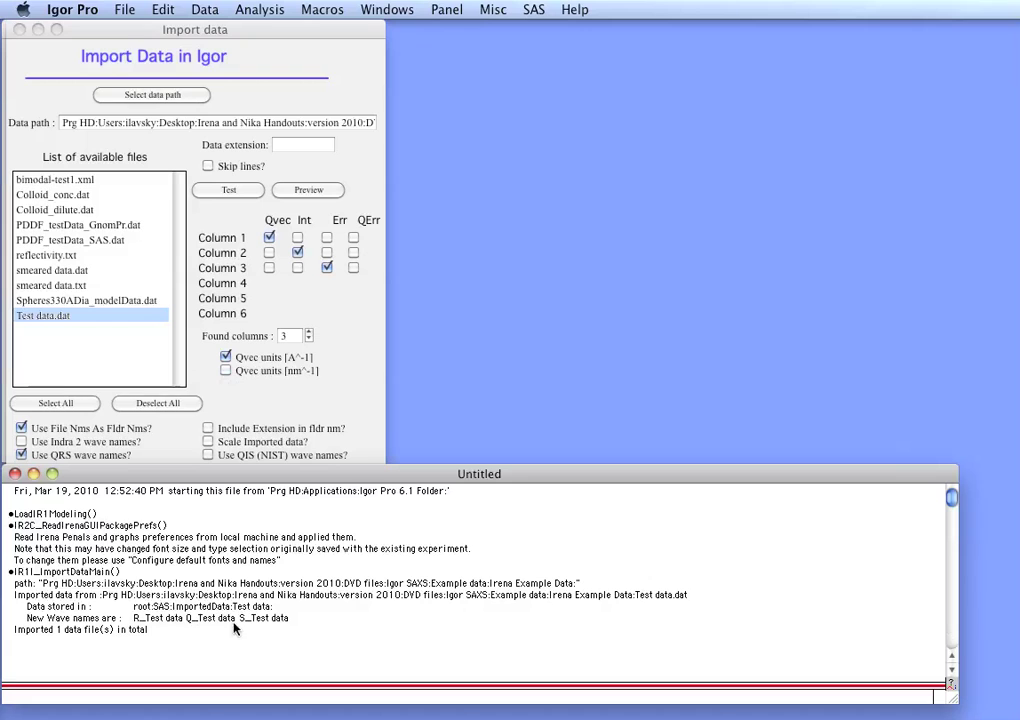
{"action": "left_click", "coordinate": [248, 415]}
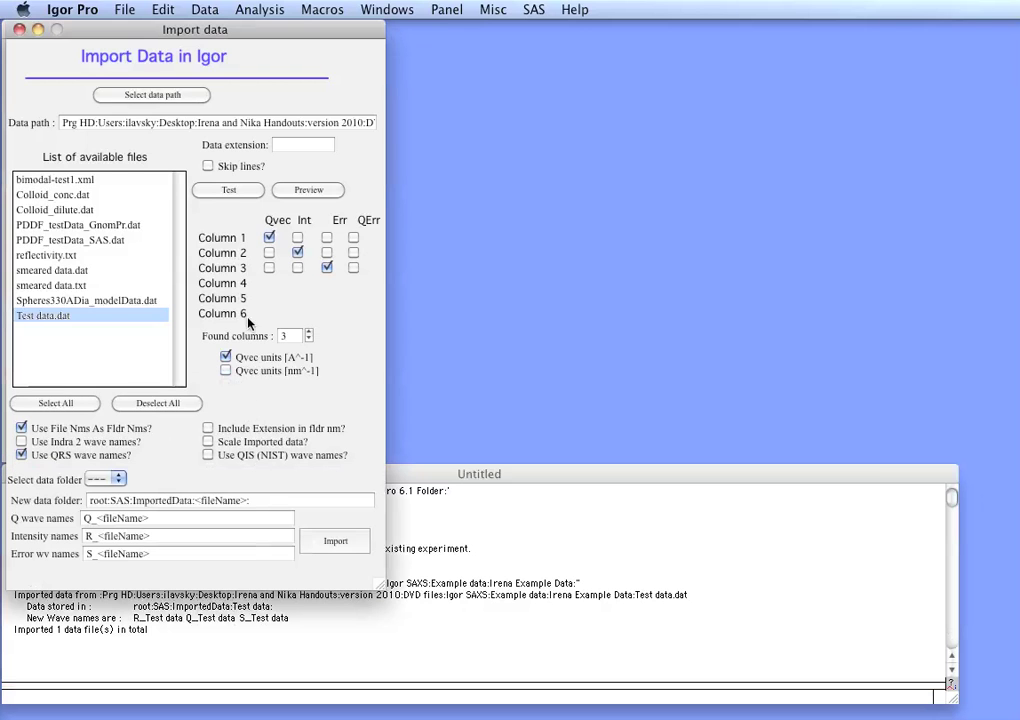
{"action": "left_click", "coordinate": [19, 30]}
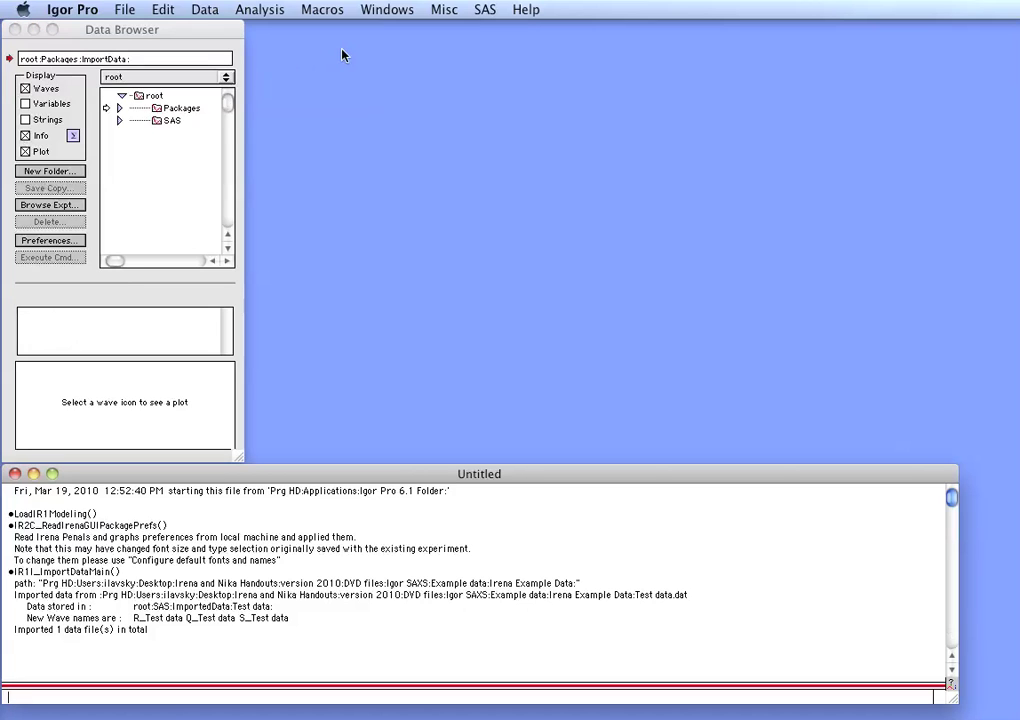
- Open Unified Fit and select the root:SAS:ImportedData:'Test data' folder as its data source
{"action": "left_click", "coordinate": [486, 10]}
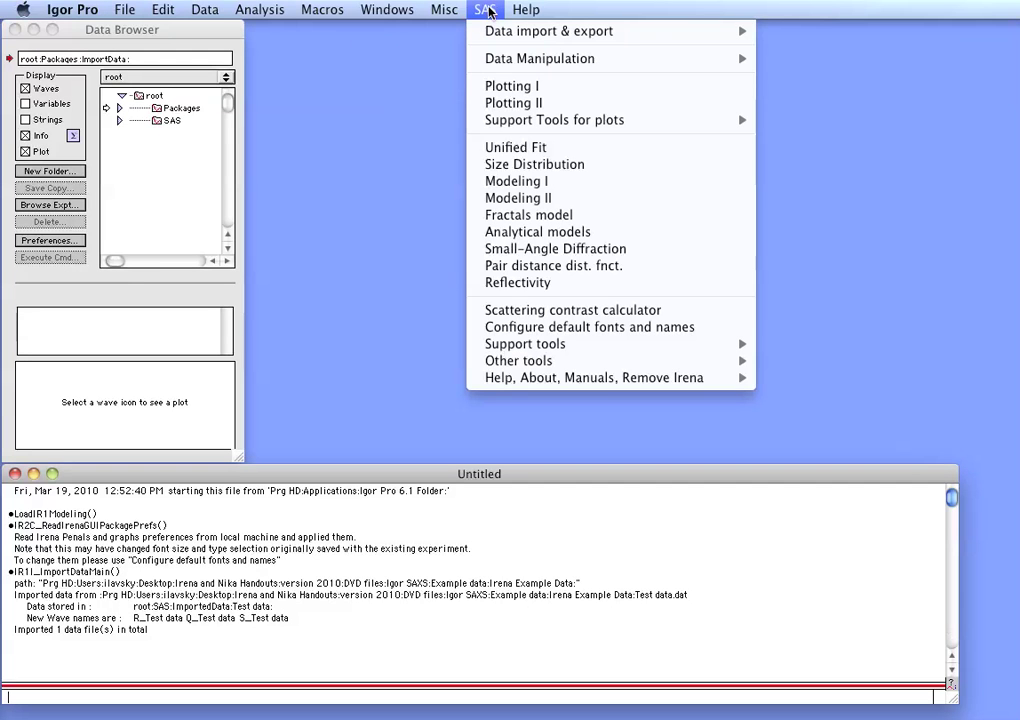
{"action": "left_click", "coordinate": [498, 152]}
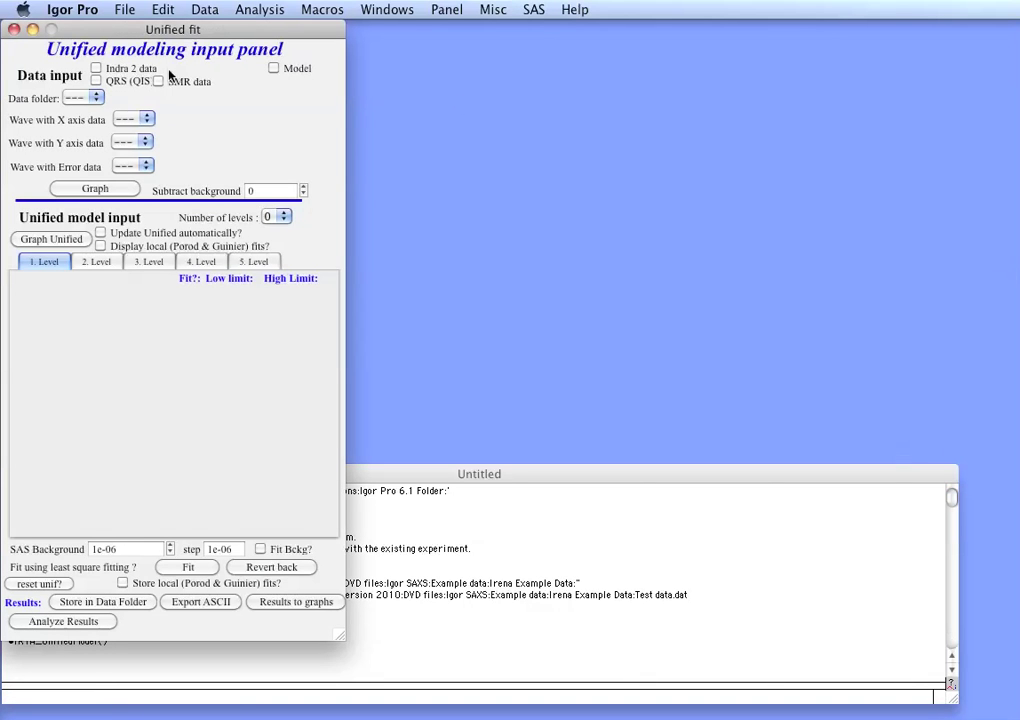
{"action": "left_click", "coordinate": [96, 99]}
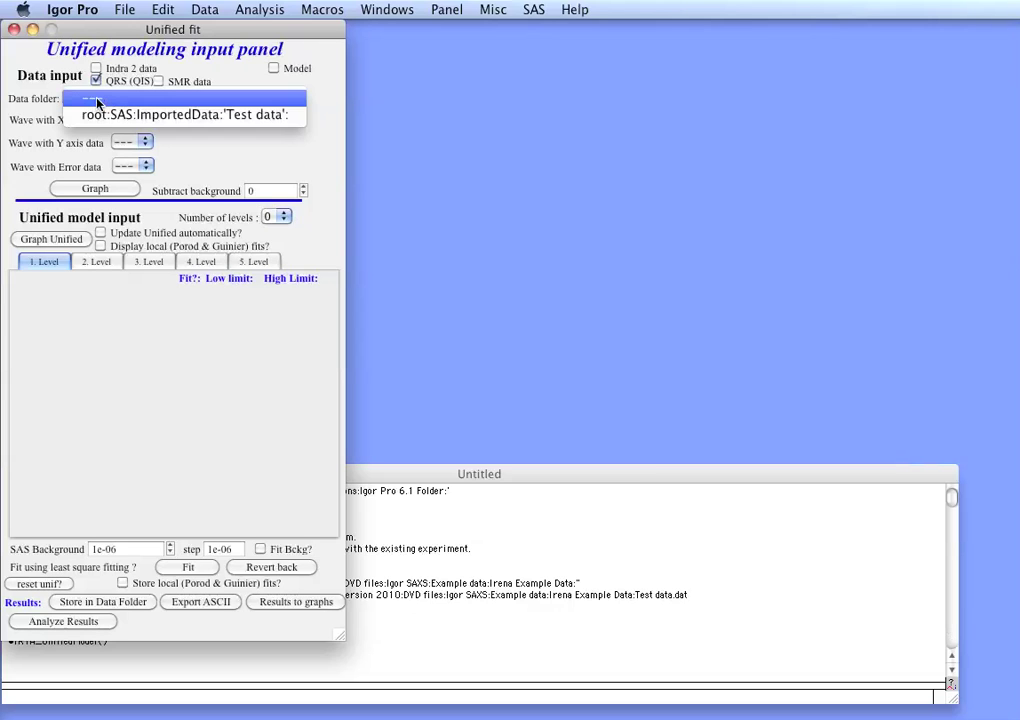
{"action": "left_click", "coordinate": [121, 116]}
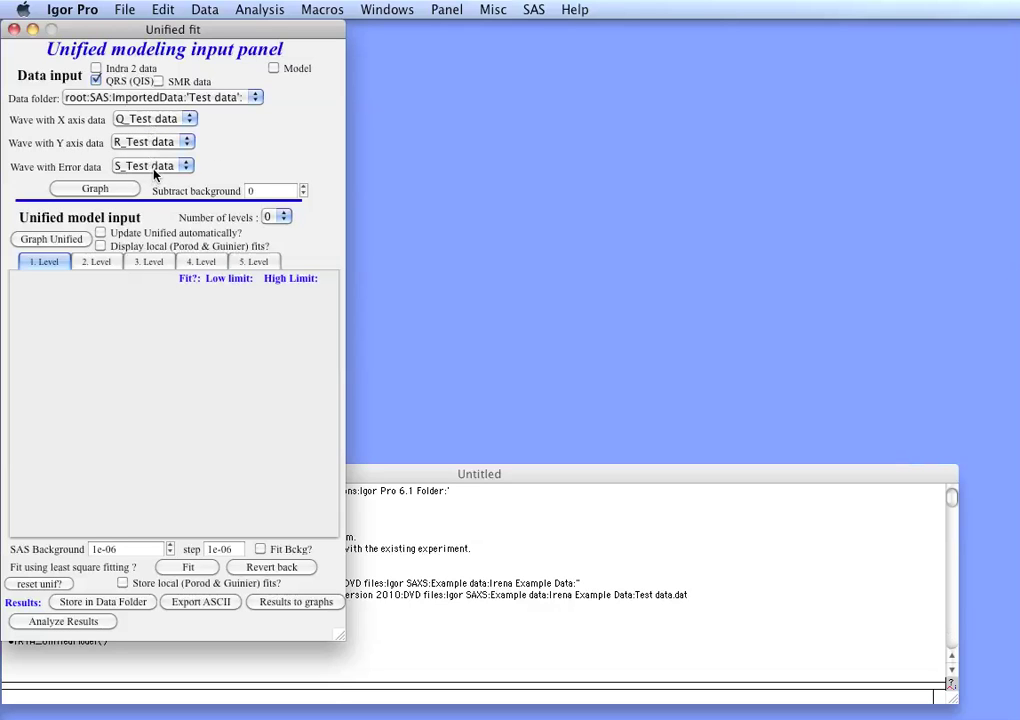
- Graph the Test data as log-log intensity and I·Q⁴ versus Q plots
{"action": "left_click", "coordinate": [94, 191]}
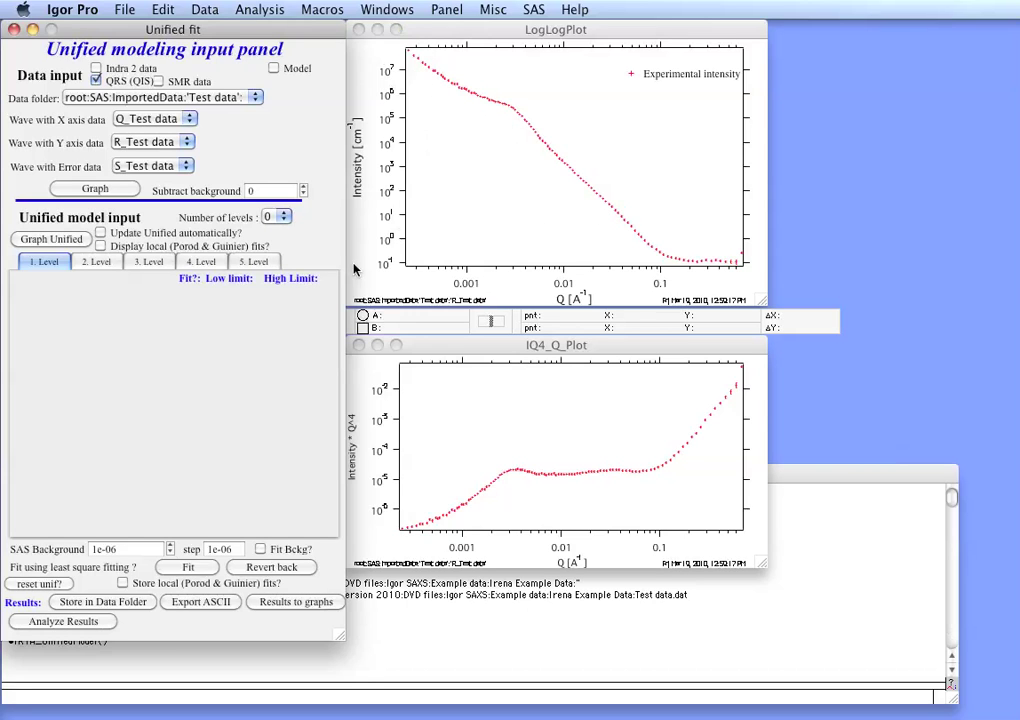
- Set the model to one level, with auto-recalculation and local Guinier and Porod fits displayed
{"action": "left_click", "coordinate": [284, 218]}
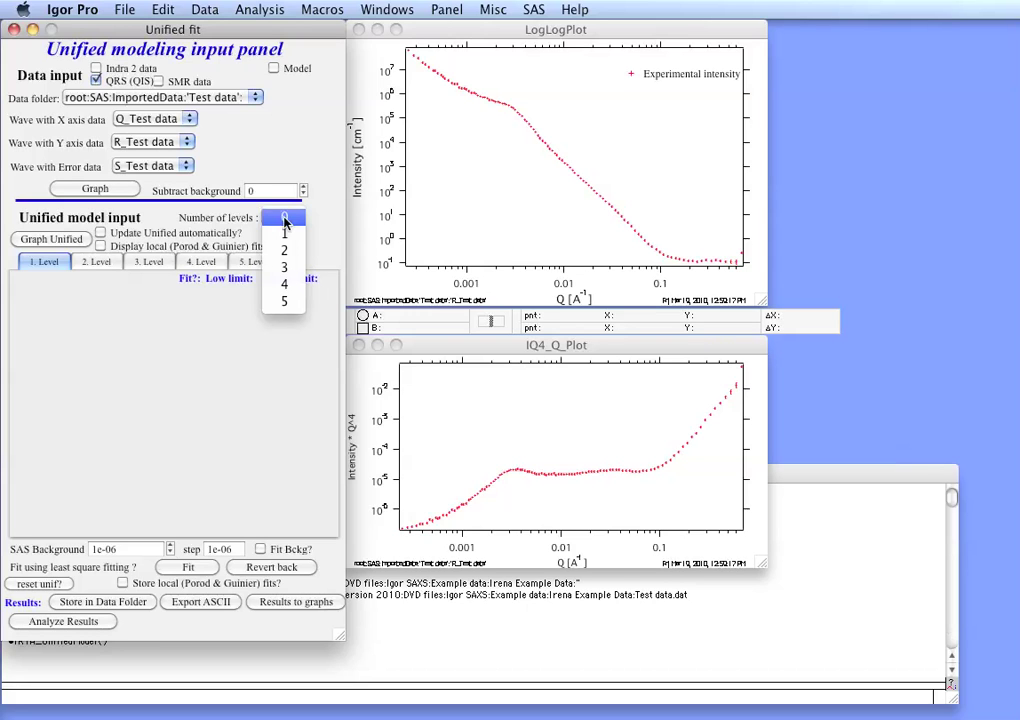
{"action": "left_click", "coordinate": [284, 240]}
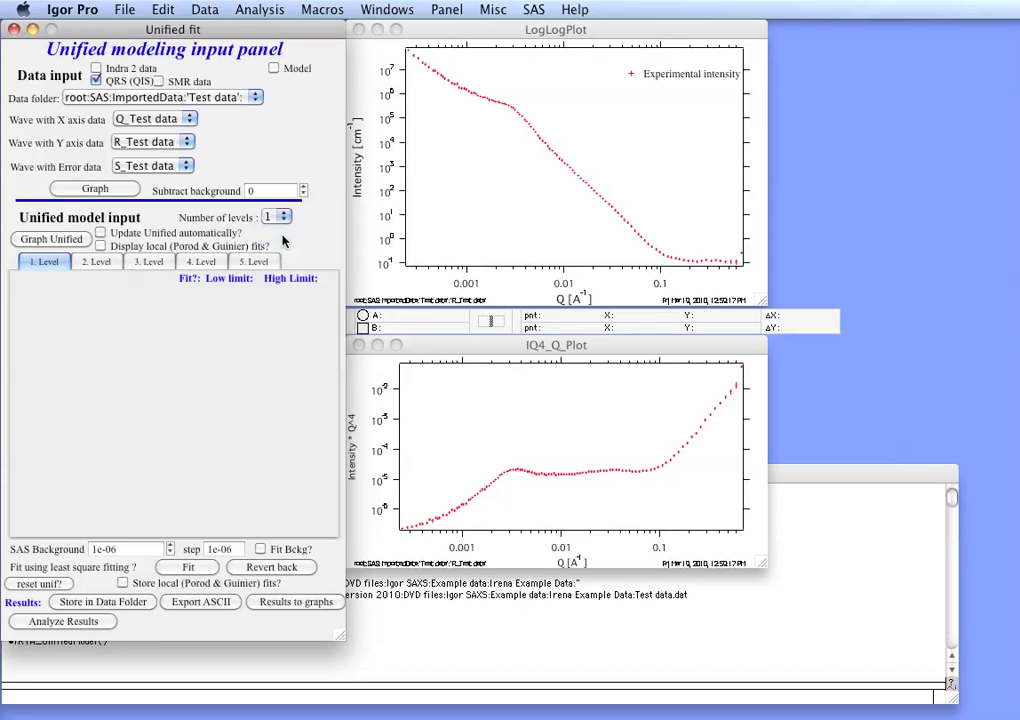
{"action": "left_click", "coordinate": [47, 264]}
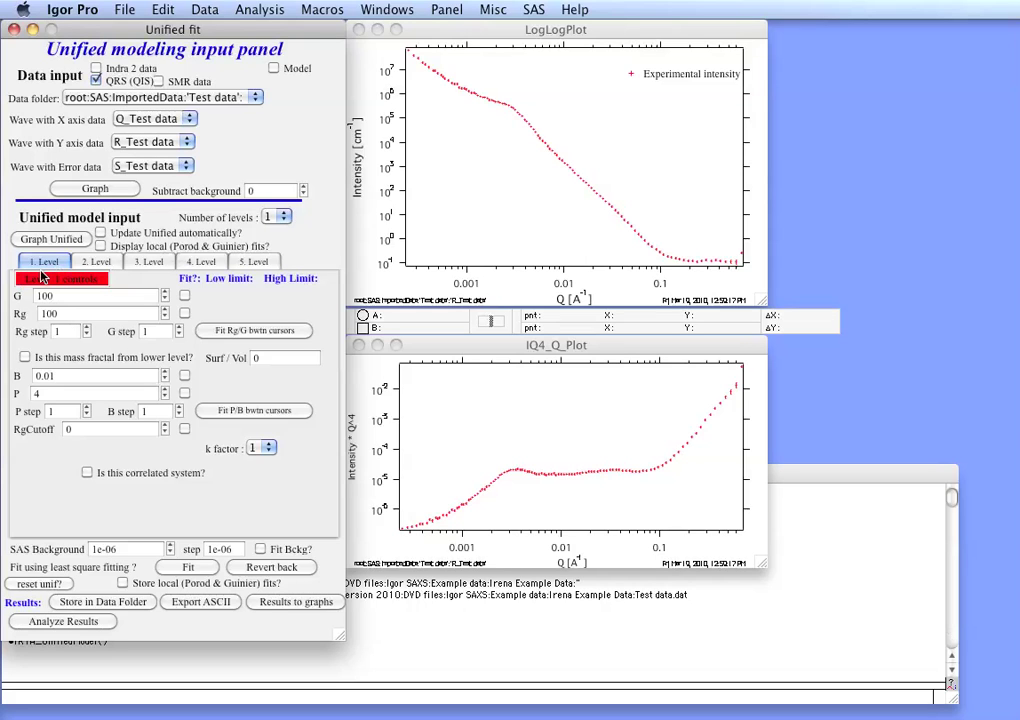
{"action": "left_click", "coordinate": [101, 234]}
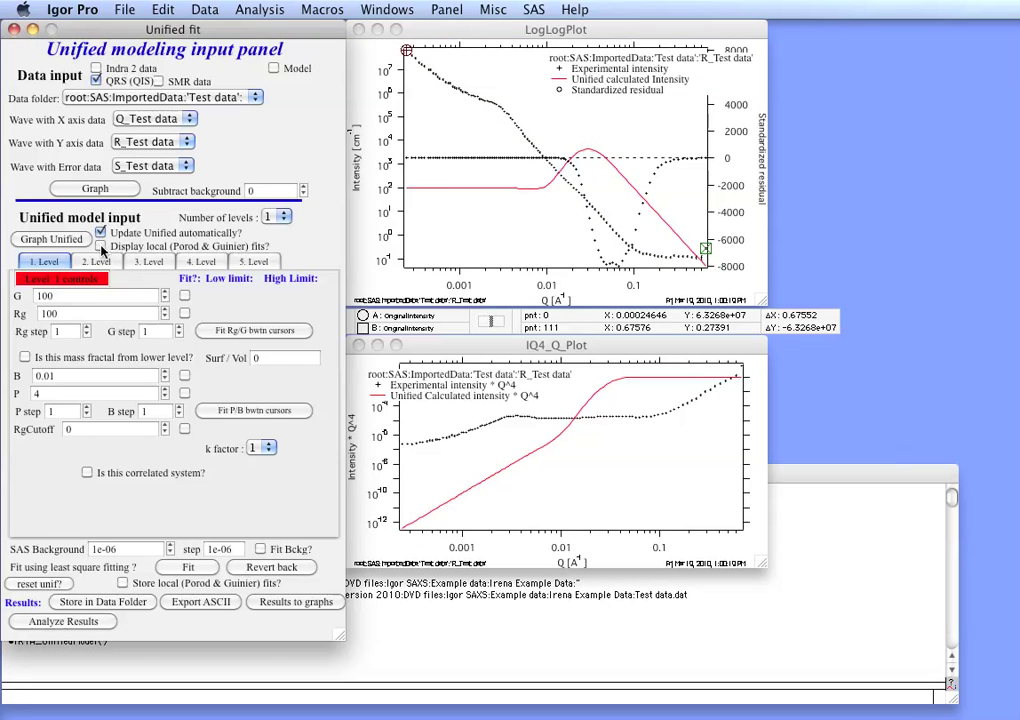
{"action": "left_click", "coordinate": [101, 246]}
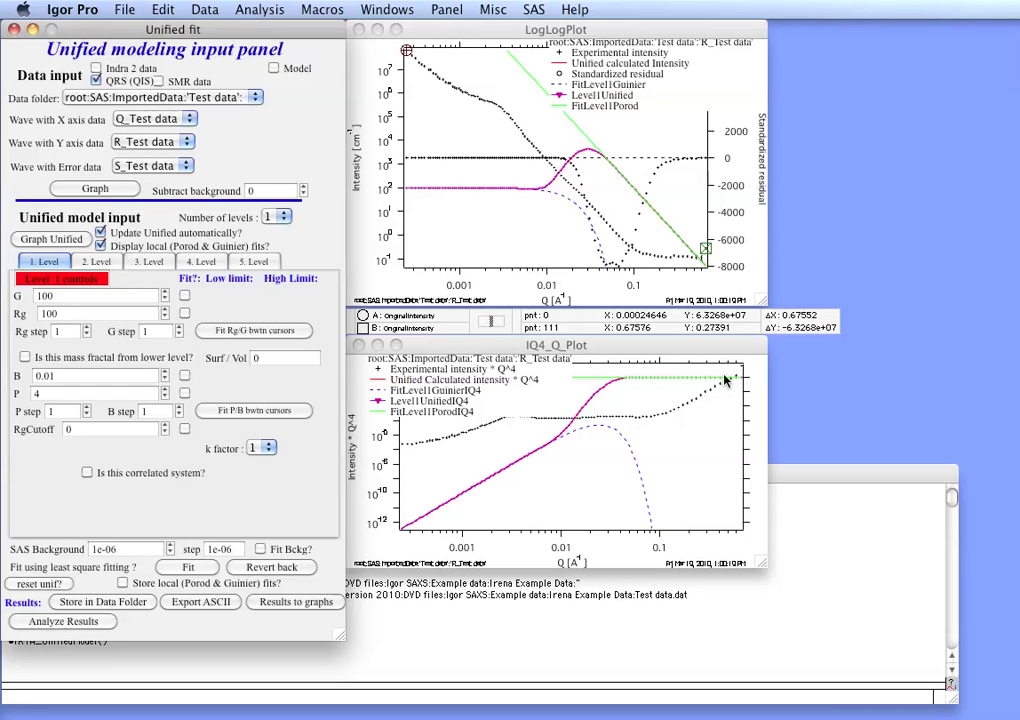
- Enlarge the log-log plot and place cursors A and B near Q 0.016 and 0.045
{"action": "left_click", "coordinate": [762, 300]}
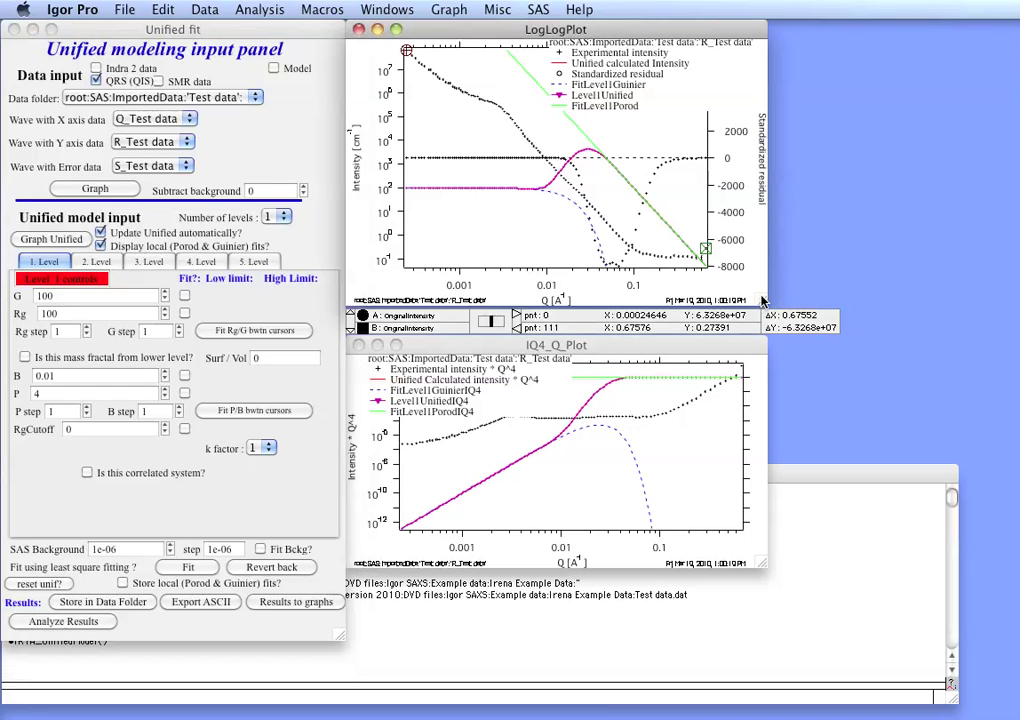
{"action": "left_click_drag", "start_coordinate": [762, 300], "coordinate": [885, 518]}
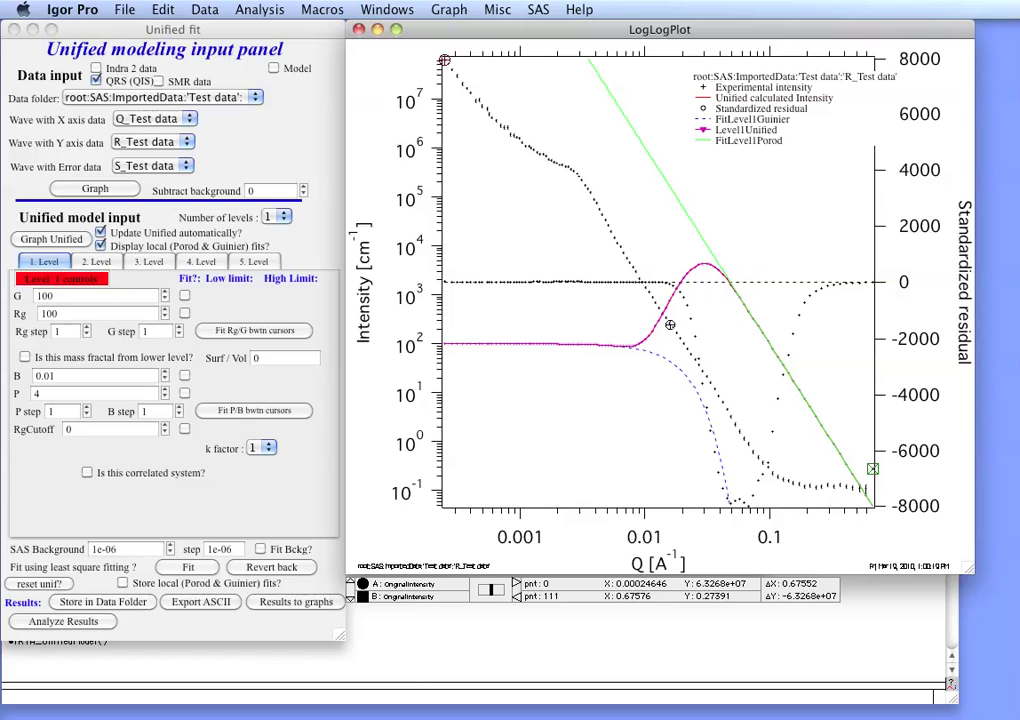
{"action": "left_click_drag", "start_coordinate": [670, 325], "coordinate": [669, 324]}
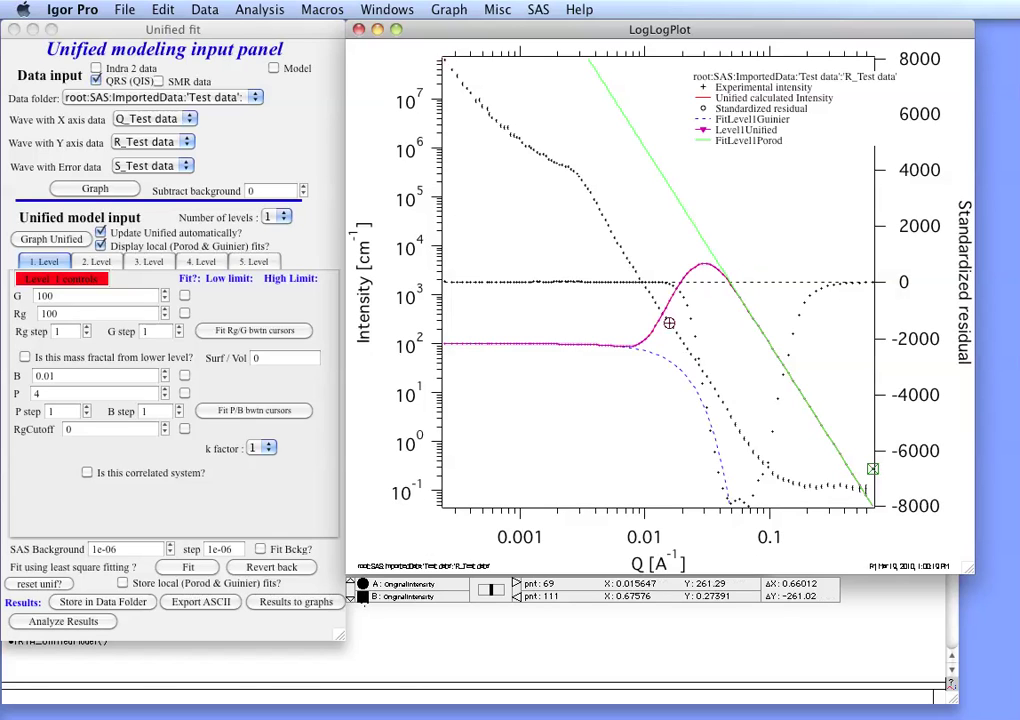
{"action": "left_click_drag", "start_coordinate": [362, 596], "coordinate": [726, 409]}
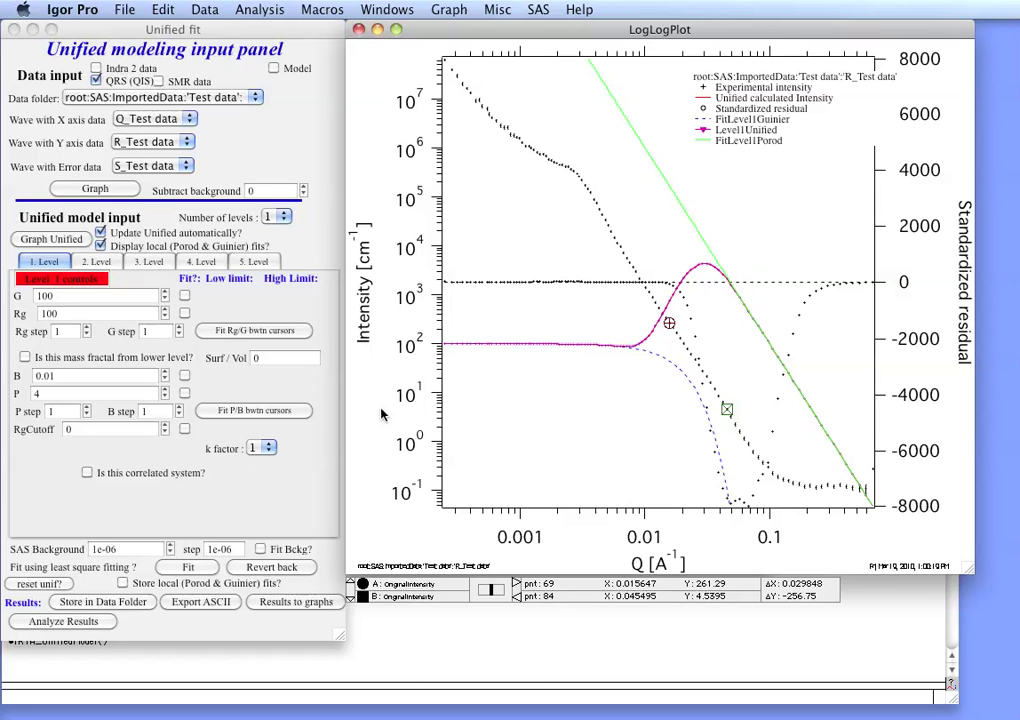
- Fit G and Rg between the cursors (G 312.542, Rg 89.1162), then move cursor B to point 91
{"action": "left_click", "coordinate": [195, 293]}
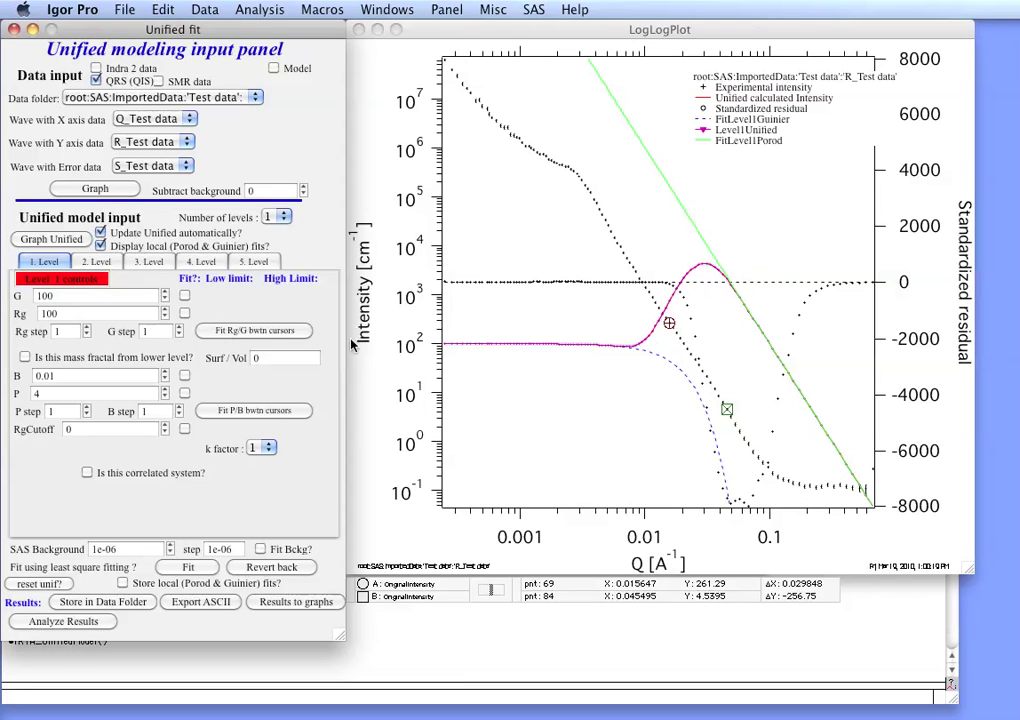
{"action": "left_click", "coordinate": [184, 296]}
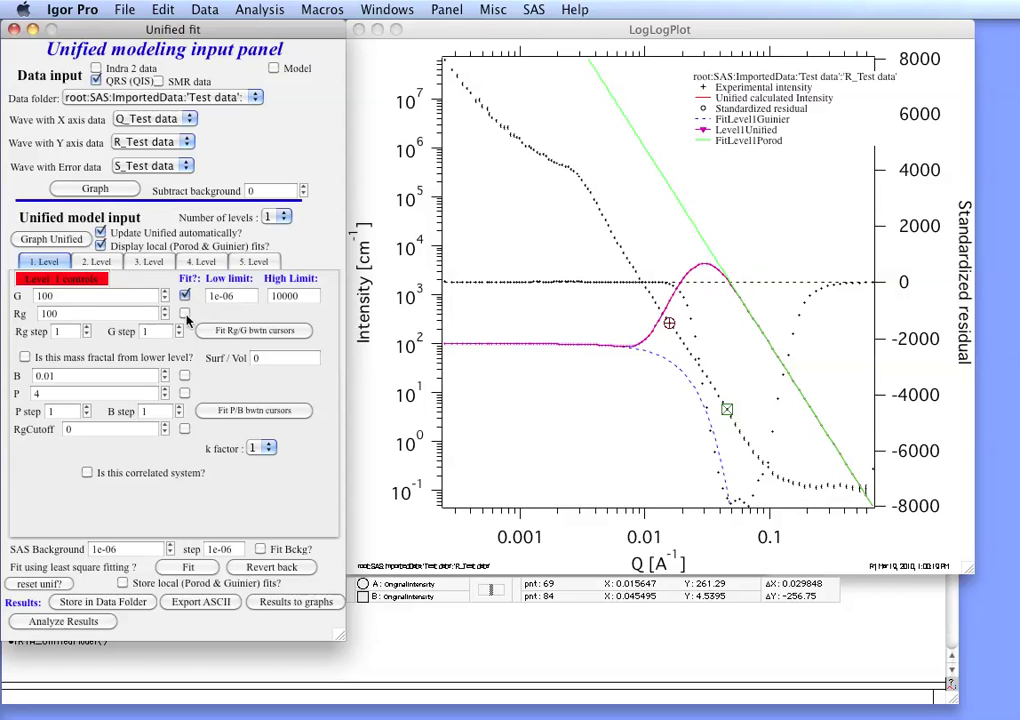
{"action": "left_click", "coordinate": [184, 296]}
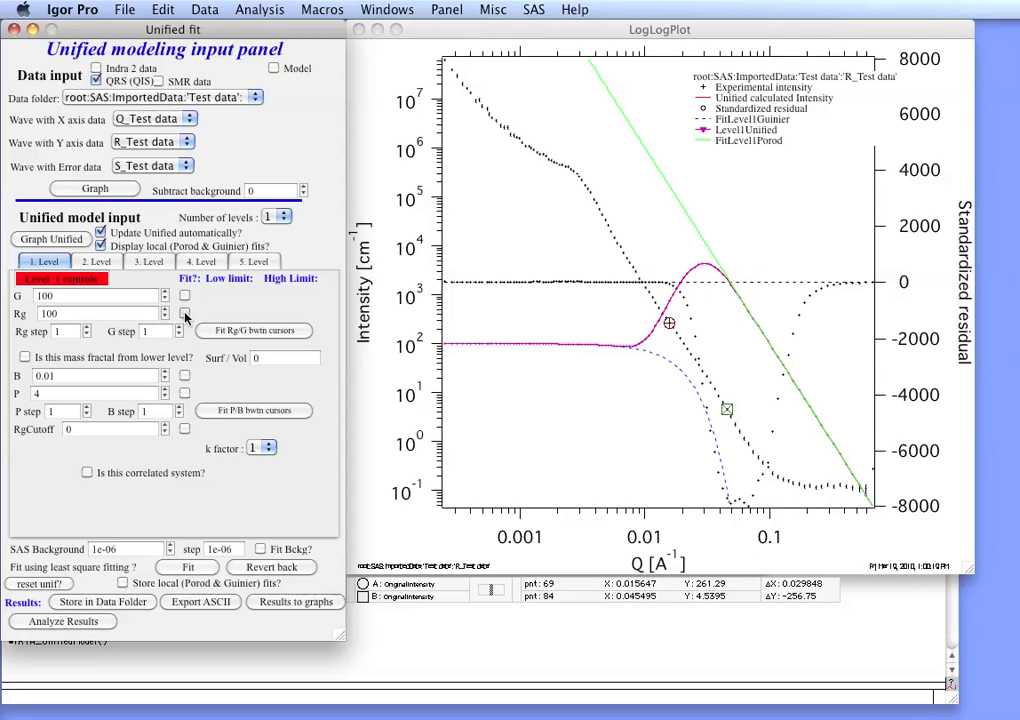
{"action": "left_click", "coordinate": [184, 314]}
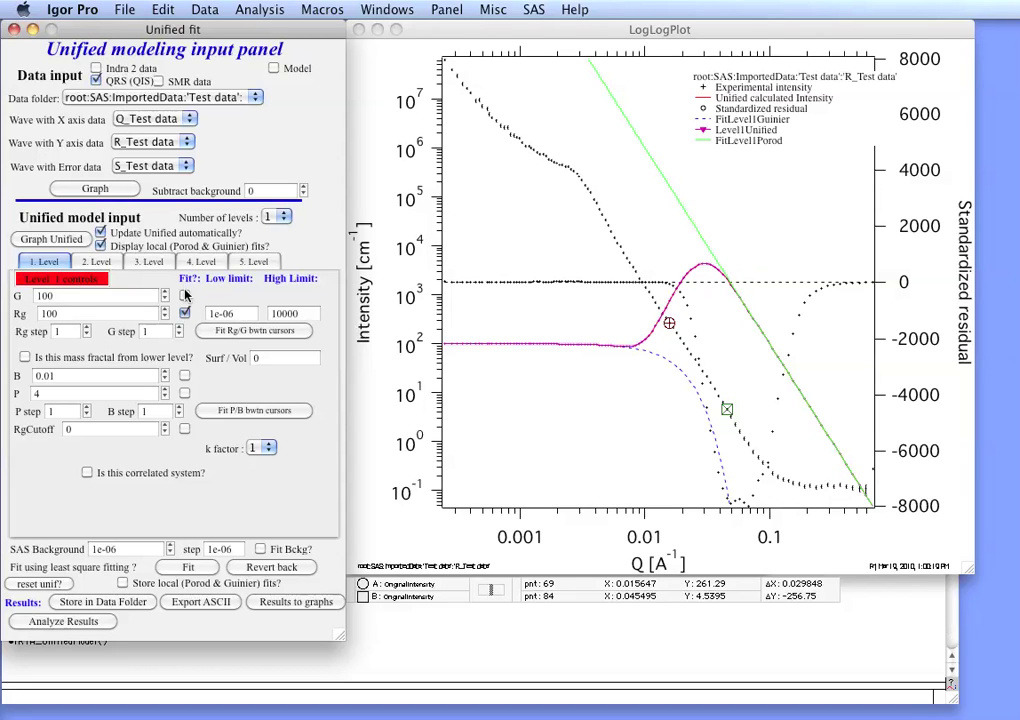
{"action": "left_click", "coordinate": [184, 313]}
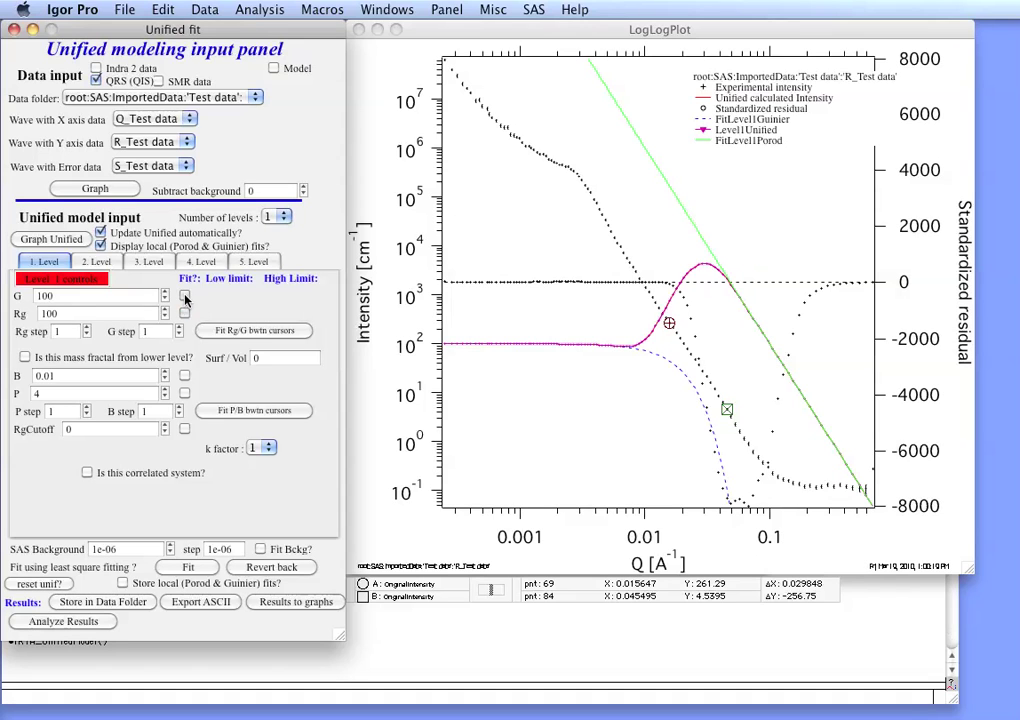
{"action": "left_click", "coordinate": [185, 299]}
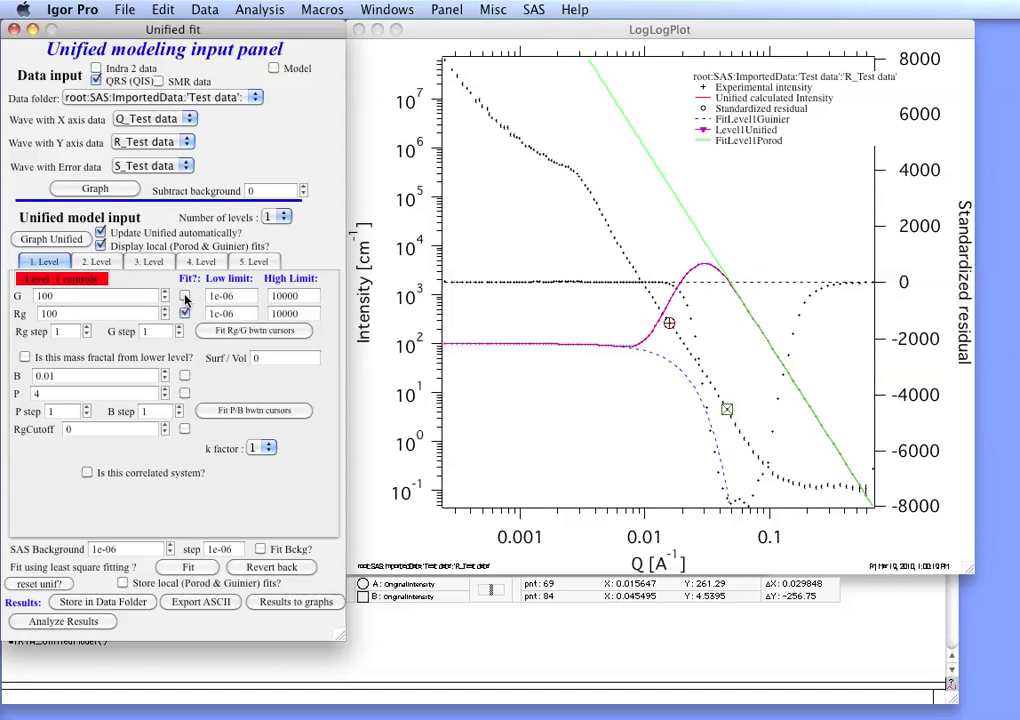
{"action": "left_click", "coordinate": [185, 298]}
{"action": "left_click", "coordinate": [184, 296]}
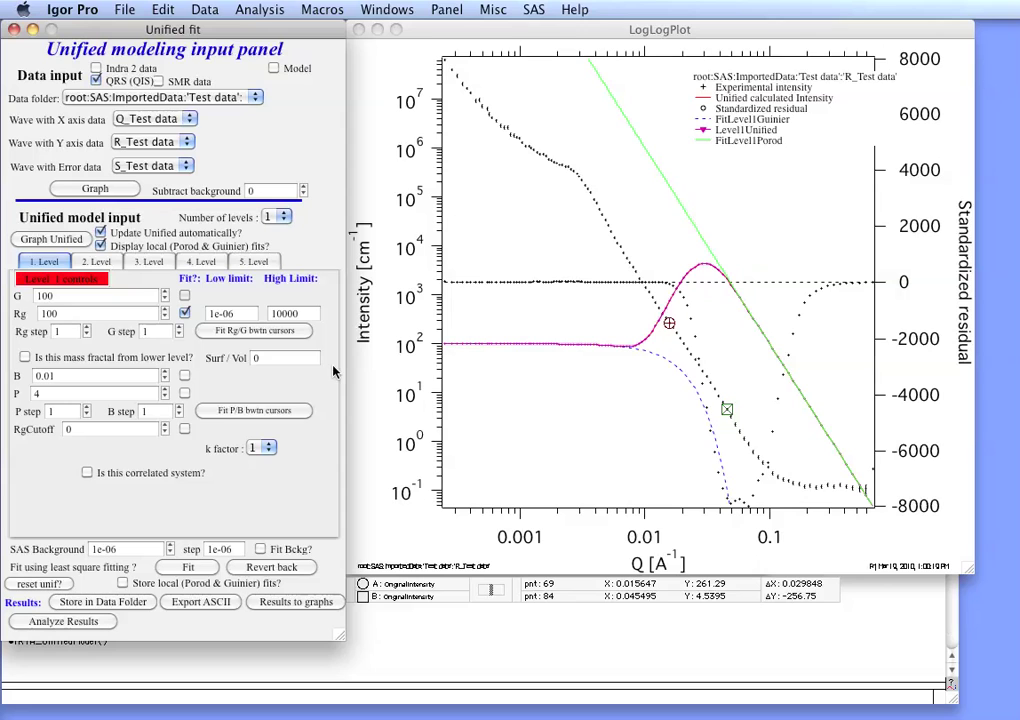
{"action": "left_click", "coordinate": [212, 330]}
{"action": "left_click", "coordinate": [250, 338]}
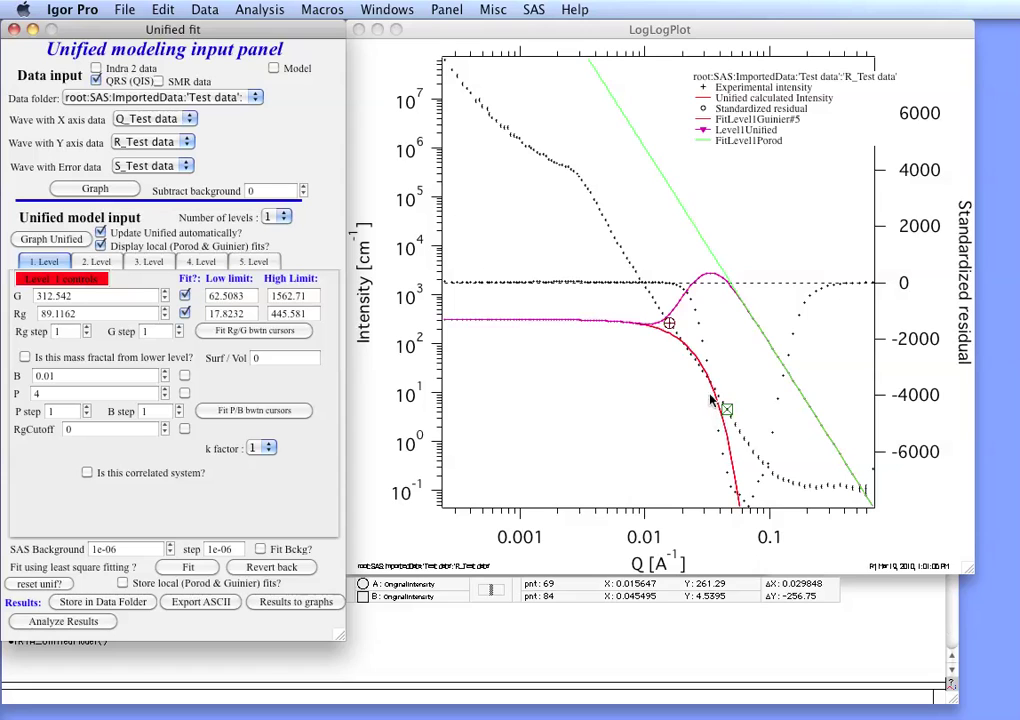
{"action": "left_click", "coordinate": [730, 418]}
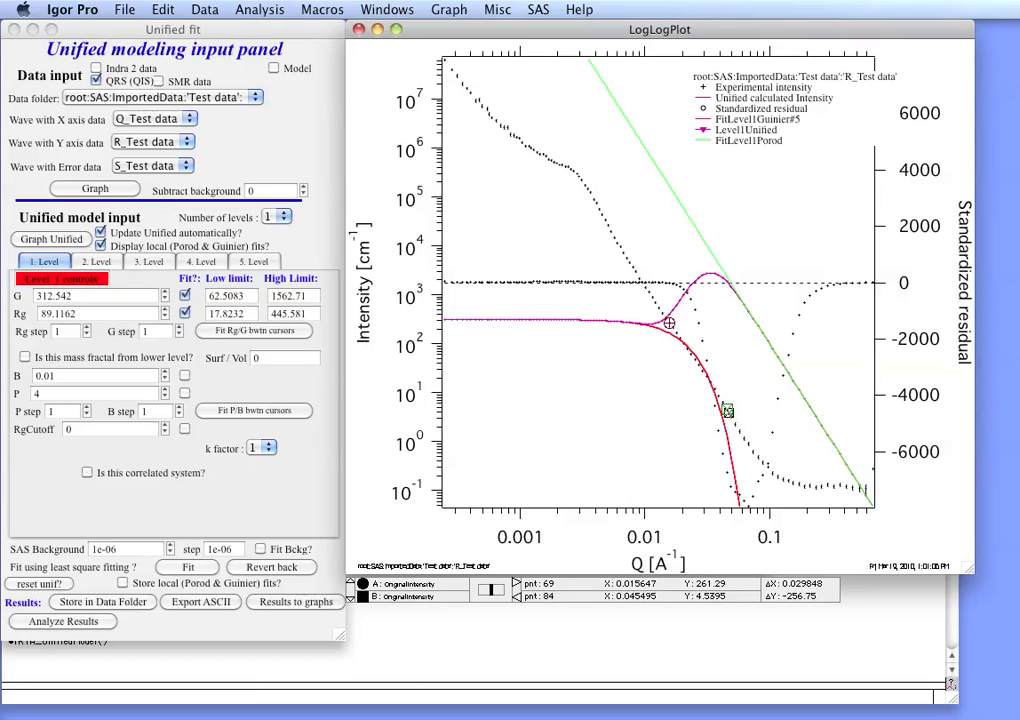
{"action": "left_click", "coordinate": [758, 455]}
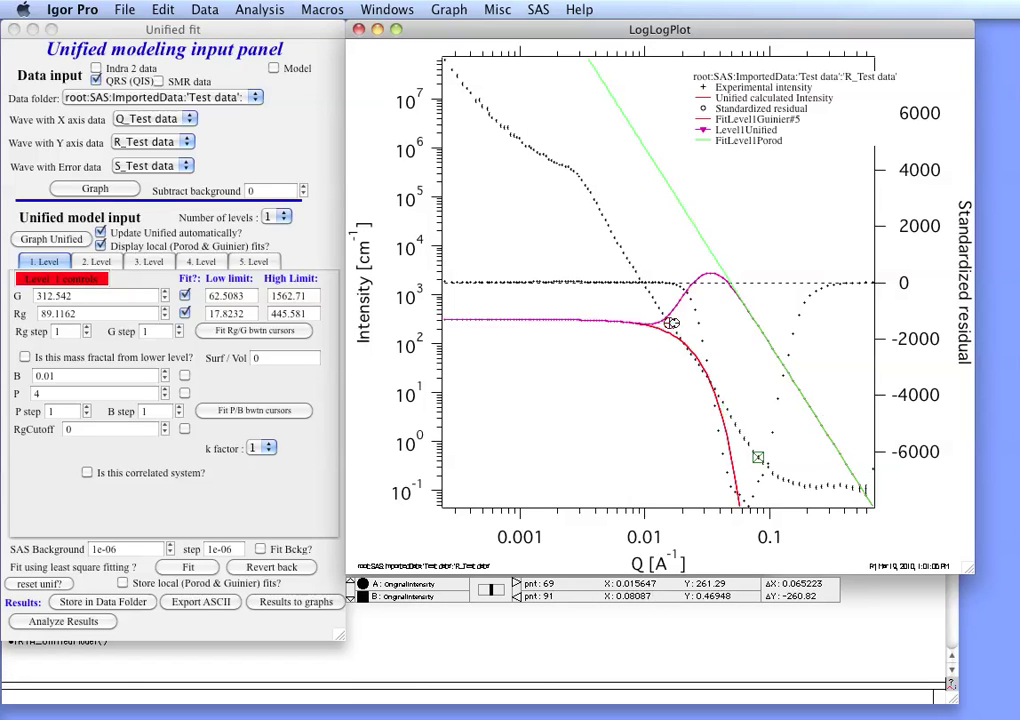
- Move cursor A to point 80 and fit the Porod P and B between the cursors
{"action": "left_click_drag", "start_coordinate": [668, 323], "coordinate": [709, 383]}
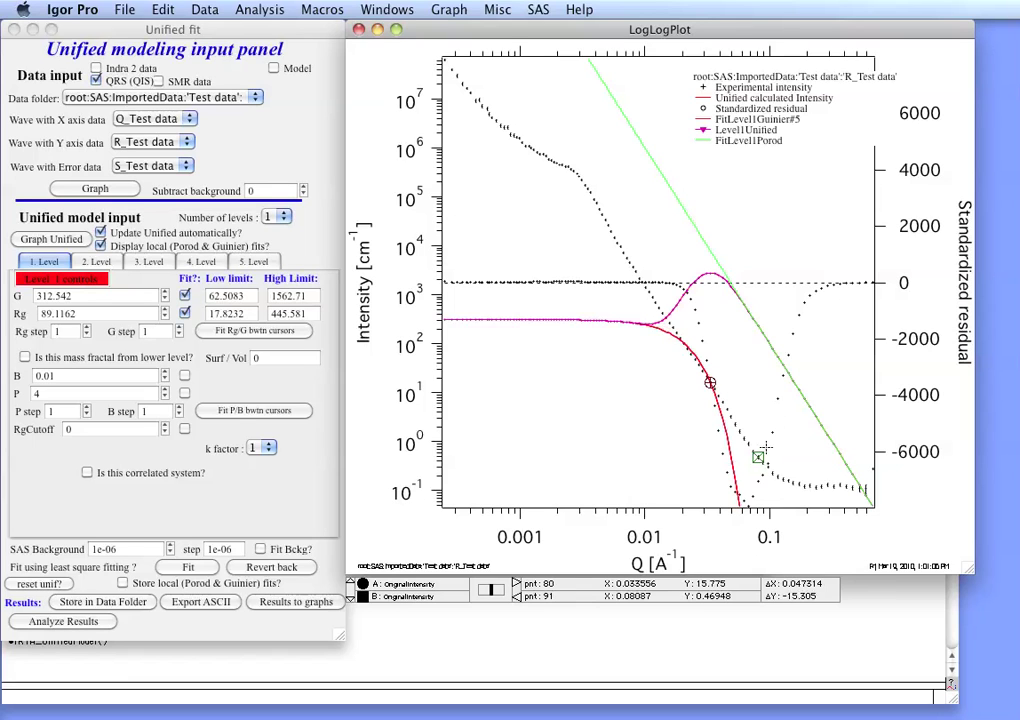
{"action": "left_click", "coordinate": [185, 380]}
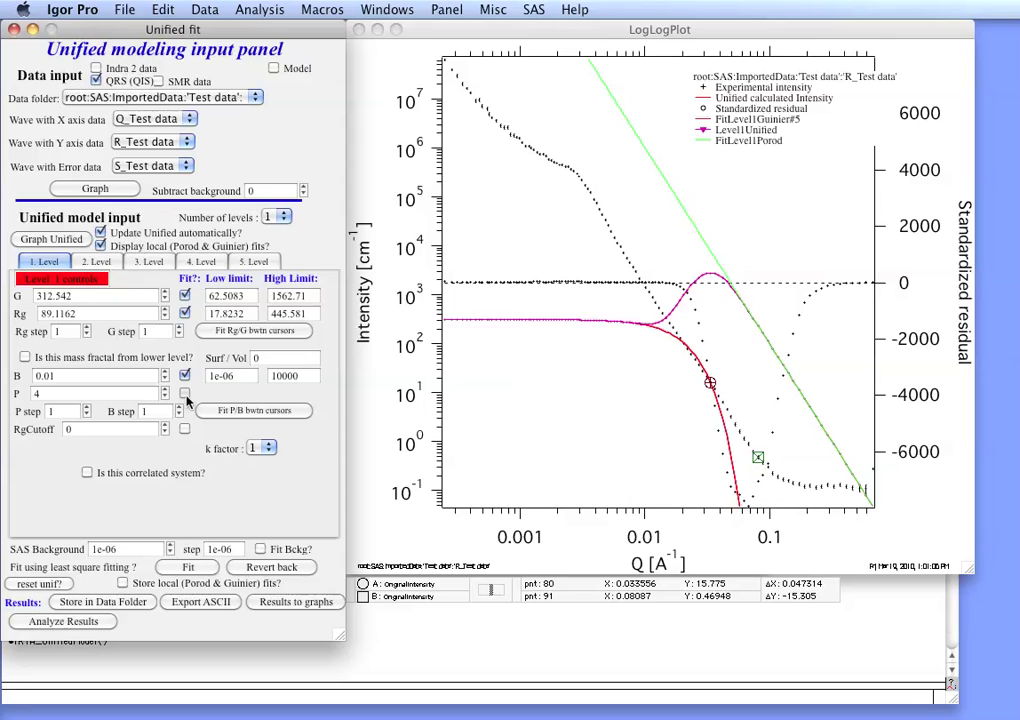
{"action": "left_click", "coordinate": [184, 394]}
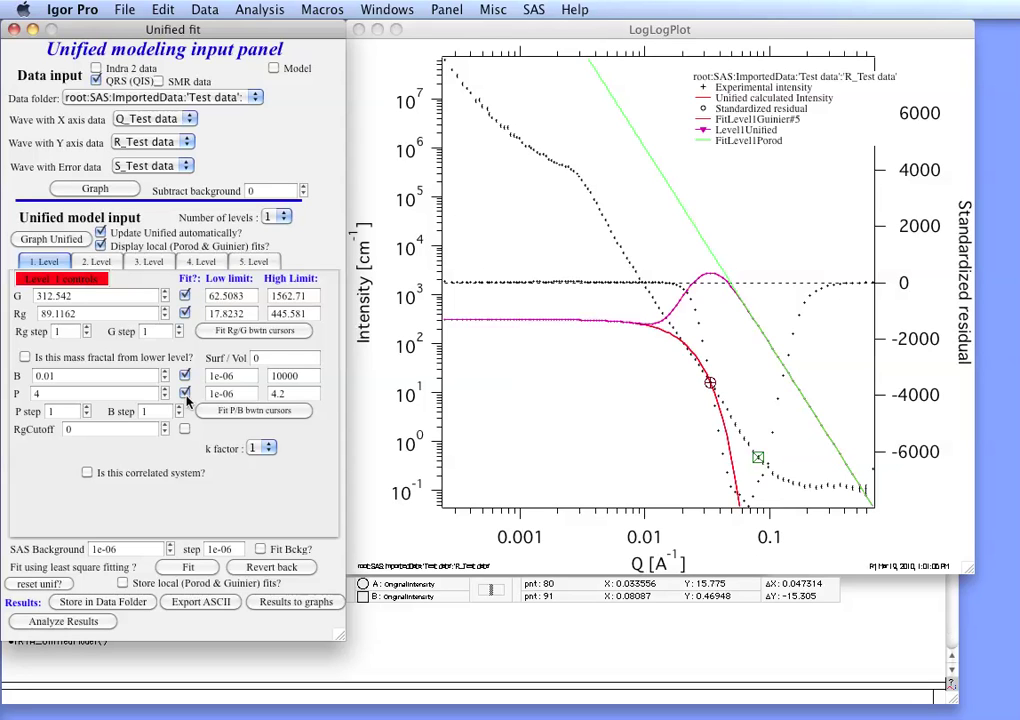
{"action": "left_click", "coordinate": [276, 413]}
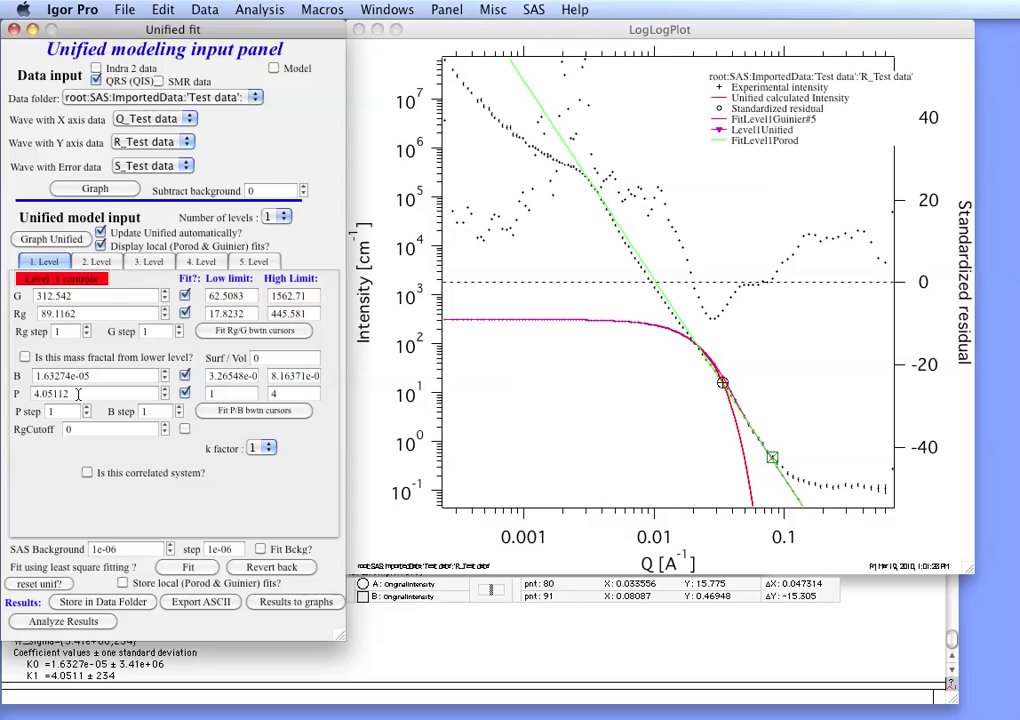
- Fix P at 4, leaving B 1.63274e-05 and Surf/Vol 577.787
{"action": "left_click", "coordinate": [80, 394]}
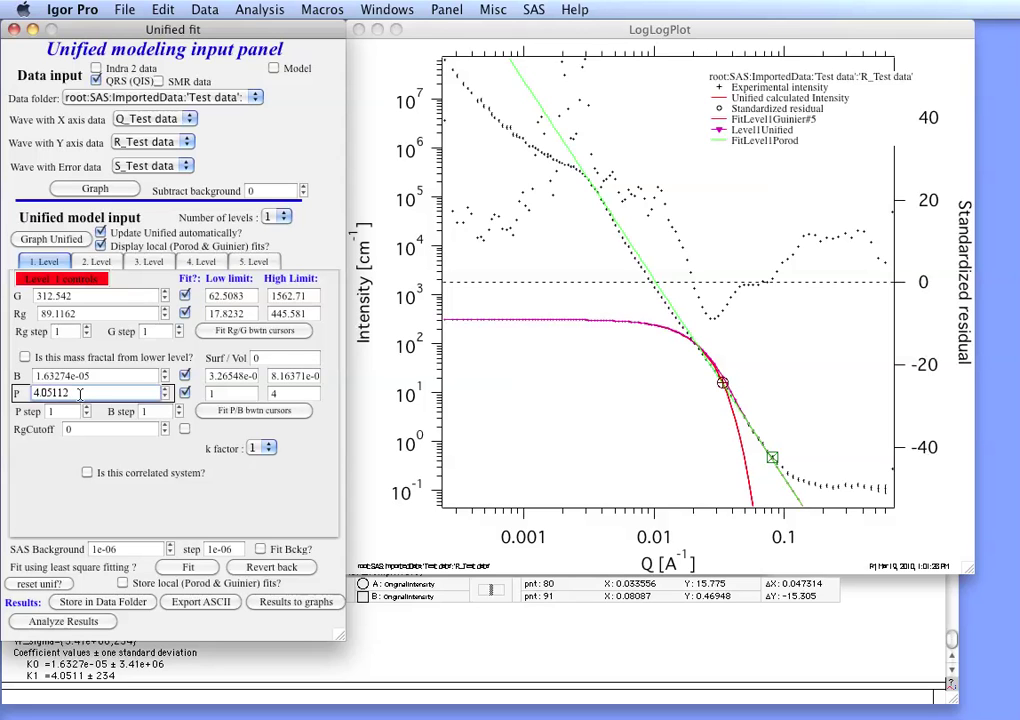
{"action": "double_click", "coordinate": [64, 393]}
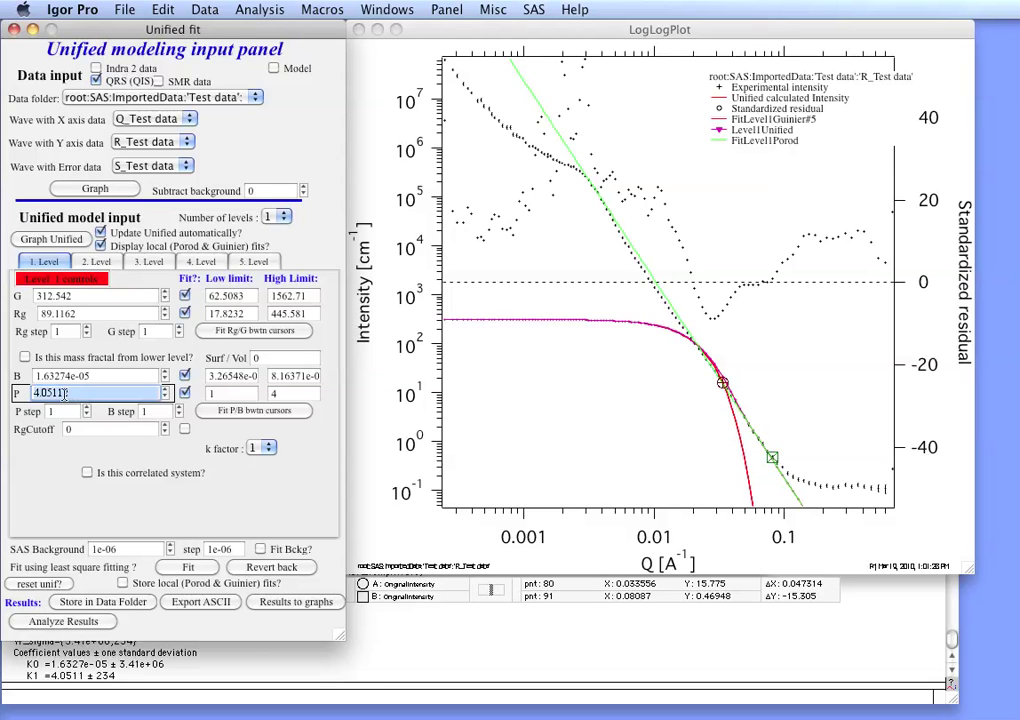
{"action": "type", "text": "4"}
{"action": "key", "text": "Return"}
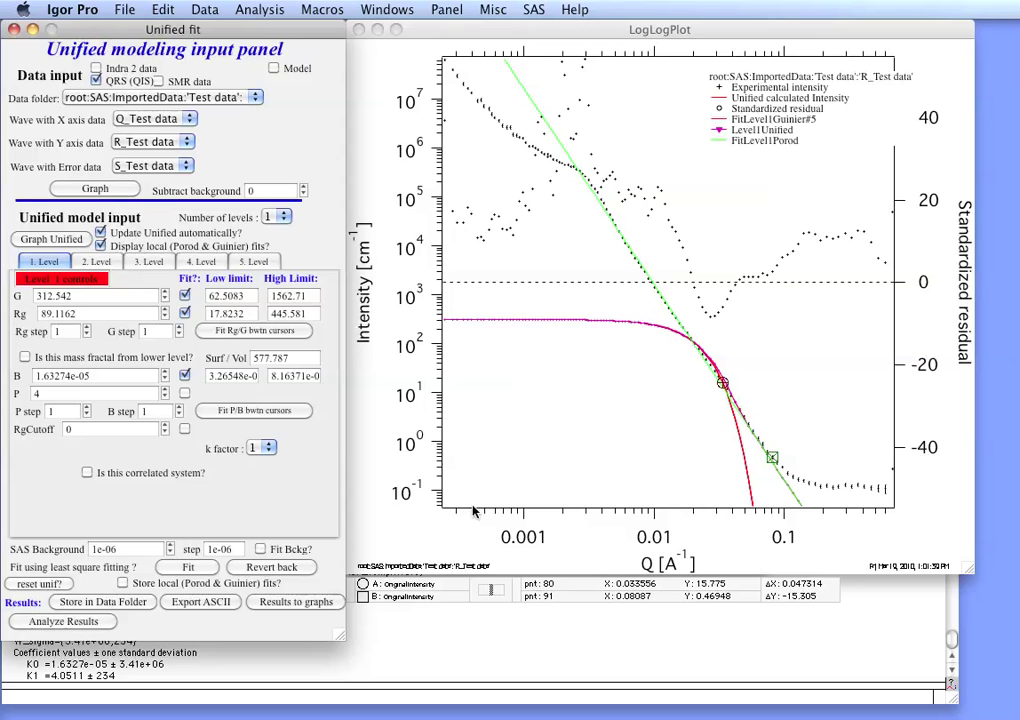
- Move cursor B out to Q about 0.33 and set the SAS background to 0.12
{"action": "left_click", "coordinate": [772, 461]}
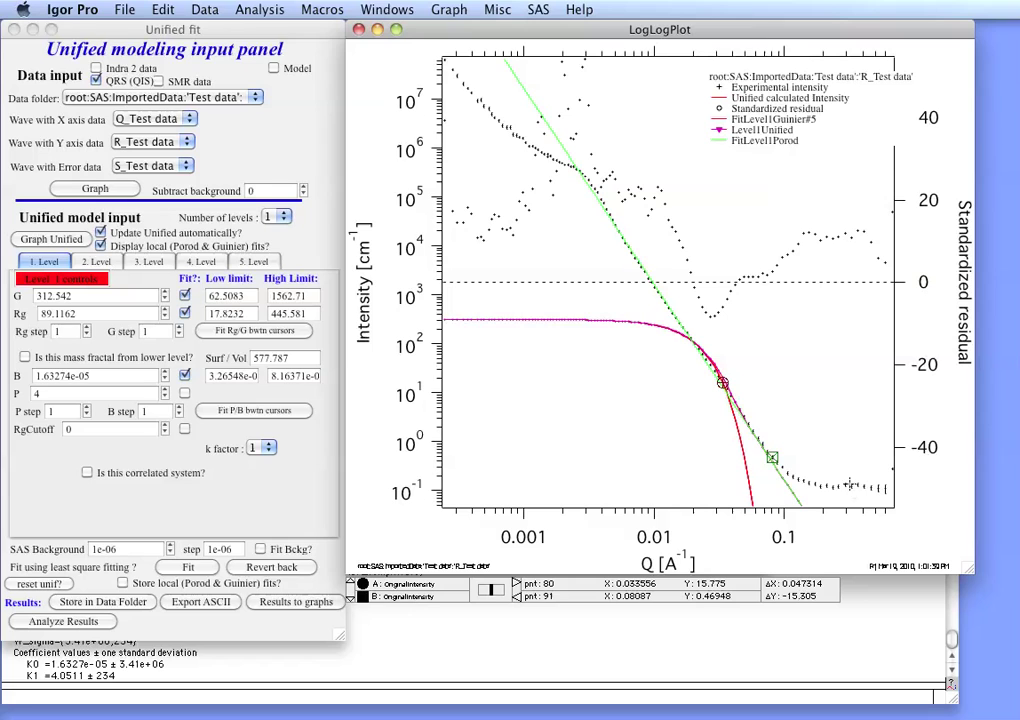
{"action": "key", "text": "Right"}
{"action": "key", "text": "Right"}
{"action": "key", "text": "Right"}
{"action": "key", "text": "Right"}
{"action": "key", "text": "Right"}
{"action": "key", "text": "Right"}
{"action": "key", "text": "Right"}
{"action": "key", "text": "Right"}
{"action": "key", "text": "Right"}
{"action": "key", "text": "Right"}
{"action": "key", "text": "Right"}
{"action": "key", "text": "Right"}
{"action": "key", "text": "Right"}
{"action": "key", "text": "Right"}
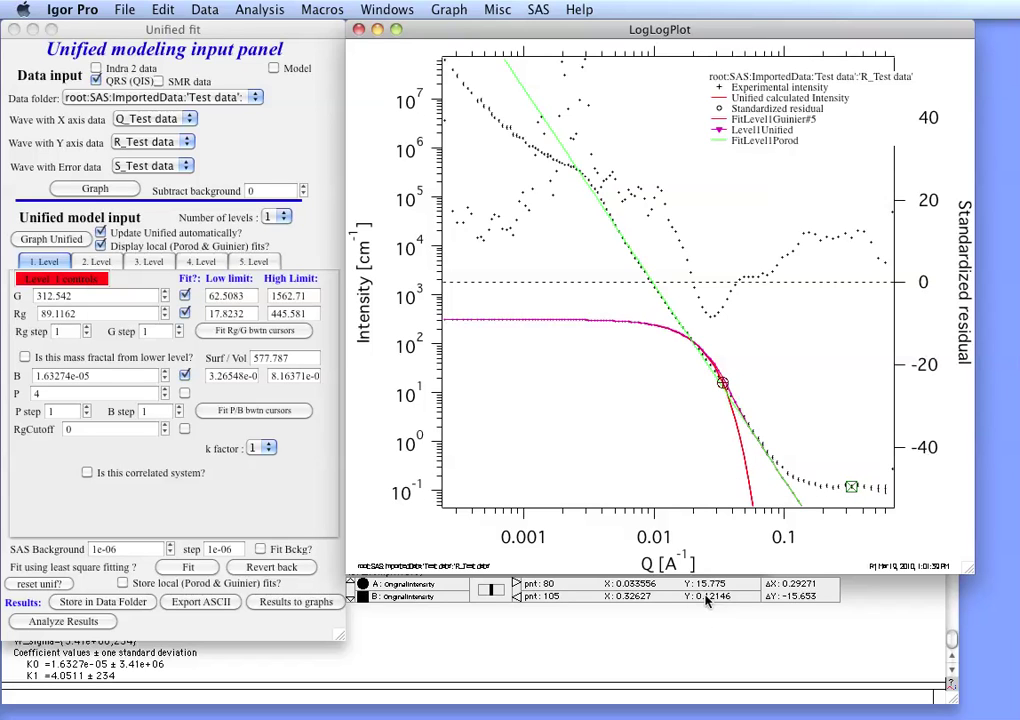
{"action": "left_click", "coordinate": [121, 548]}
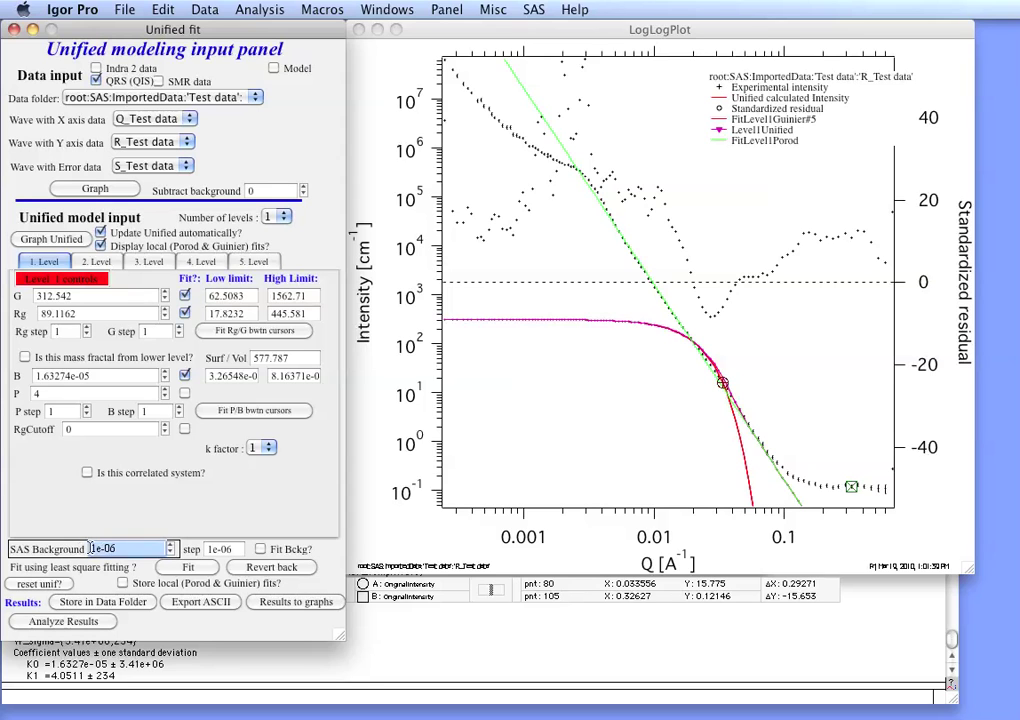
{"action": "type", "text": "0.12"}
{"action": "key", "text": "Return"}
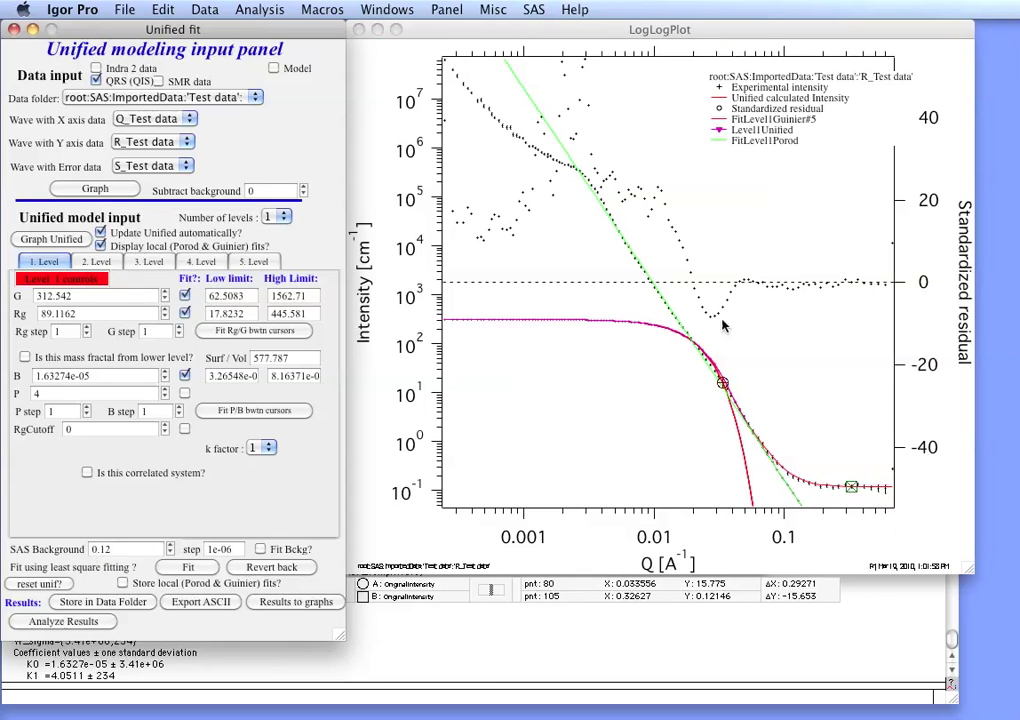
- With cursor A at point 71, fit including background: G 678.553, Rg 120.082, background 0.108926
{"action": "left_click", "coordinate": [724, 386]}
{"action": "left_click_drag", "start_coordinate": [722, 383], "coordinate": [688, 332]}
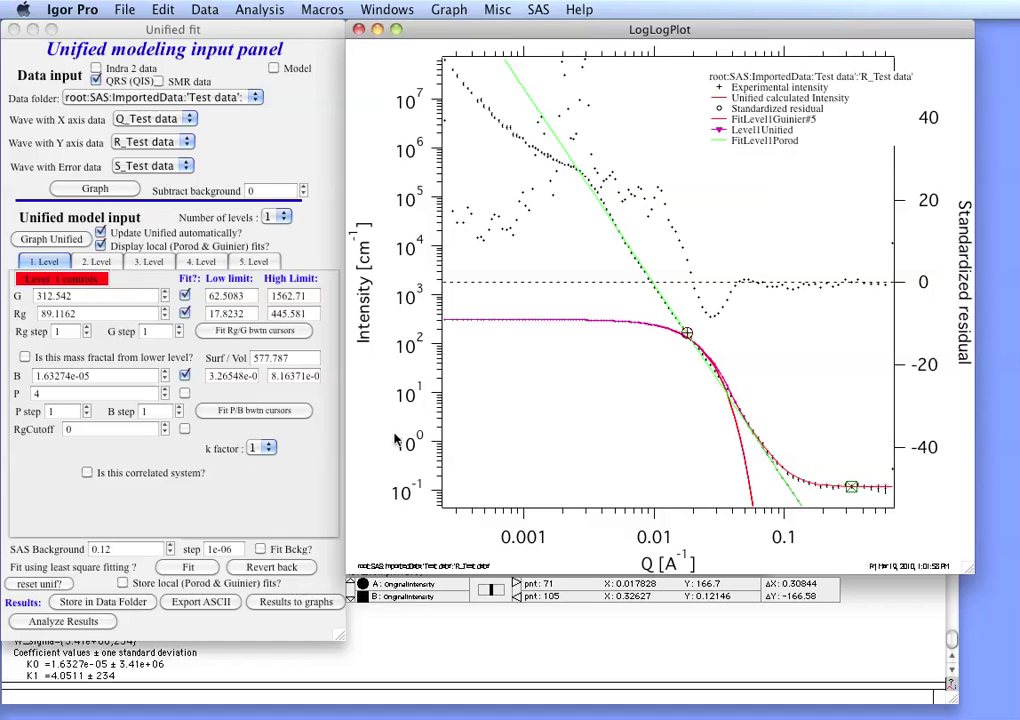
{"action": "left_click", "coordinate": [259, 550]}
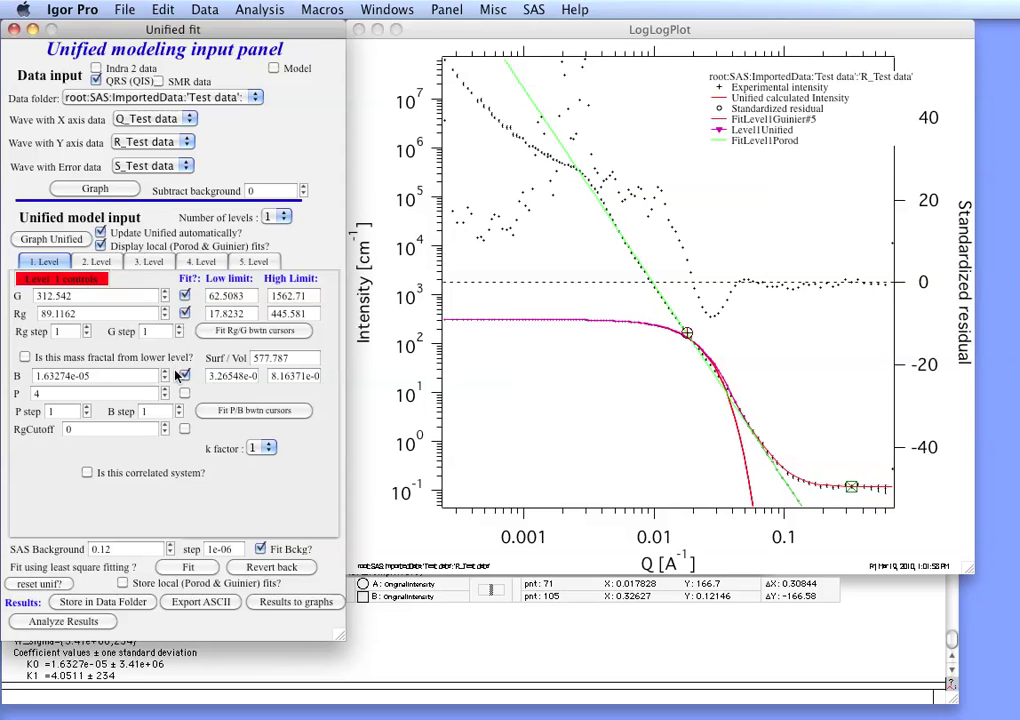
{"action": "left_click", "coordinate": [187, 568]}
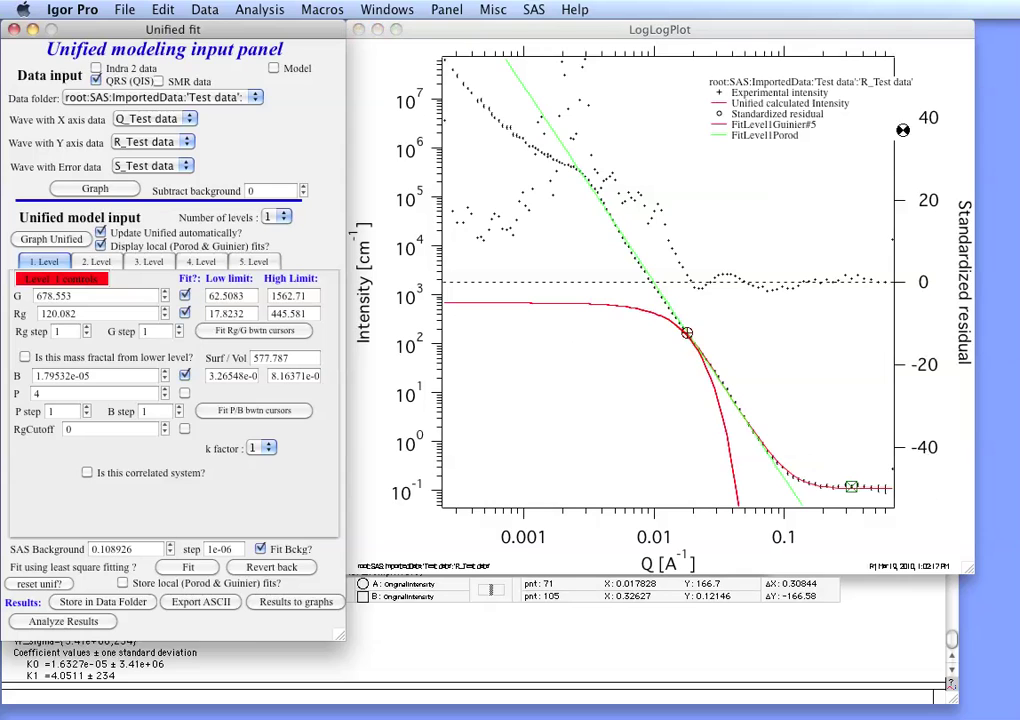
{"action": "left_click", "coordinate": [690, 339]}
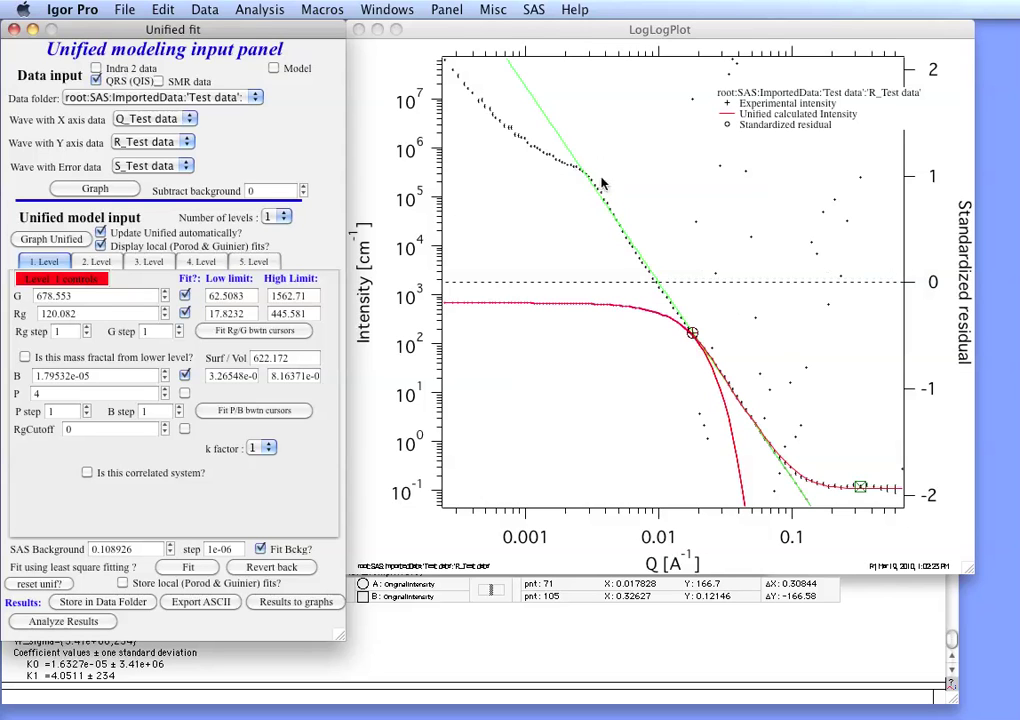
- Switch the Unified model to two levels and show Level 2's default G 100 and Rg 100
{"action": "left_click", "coordinate": [284, 217]}
{"action": "left_click", "coordinate": [285, 235]}
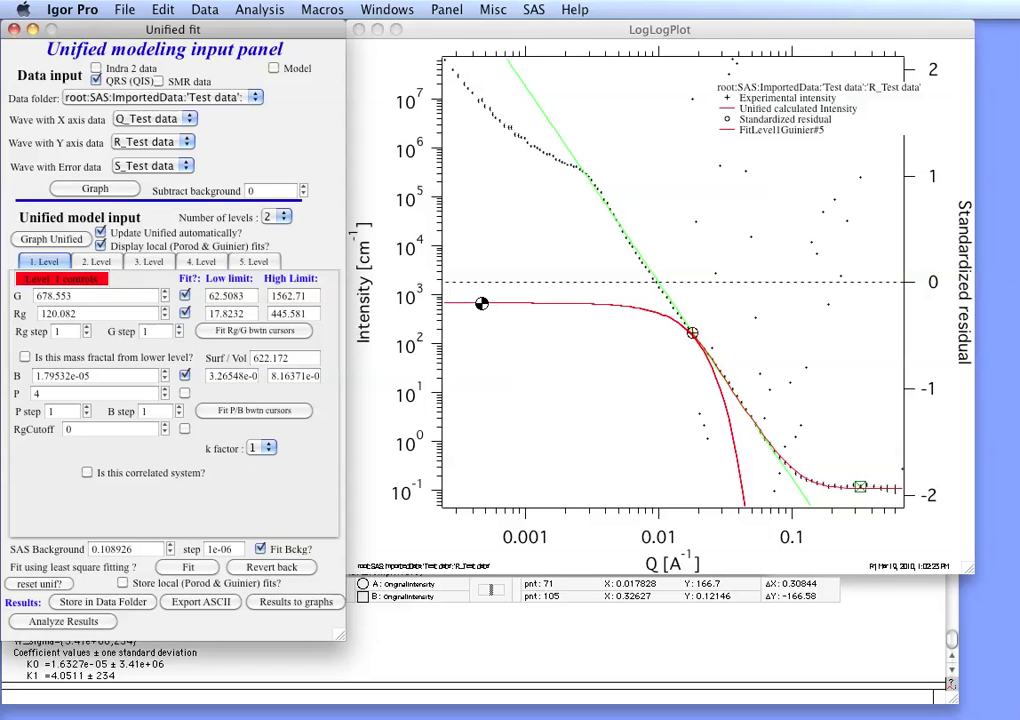
{"action": "left_click", "coordinate": [385, 242]}
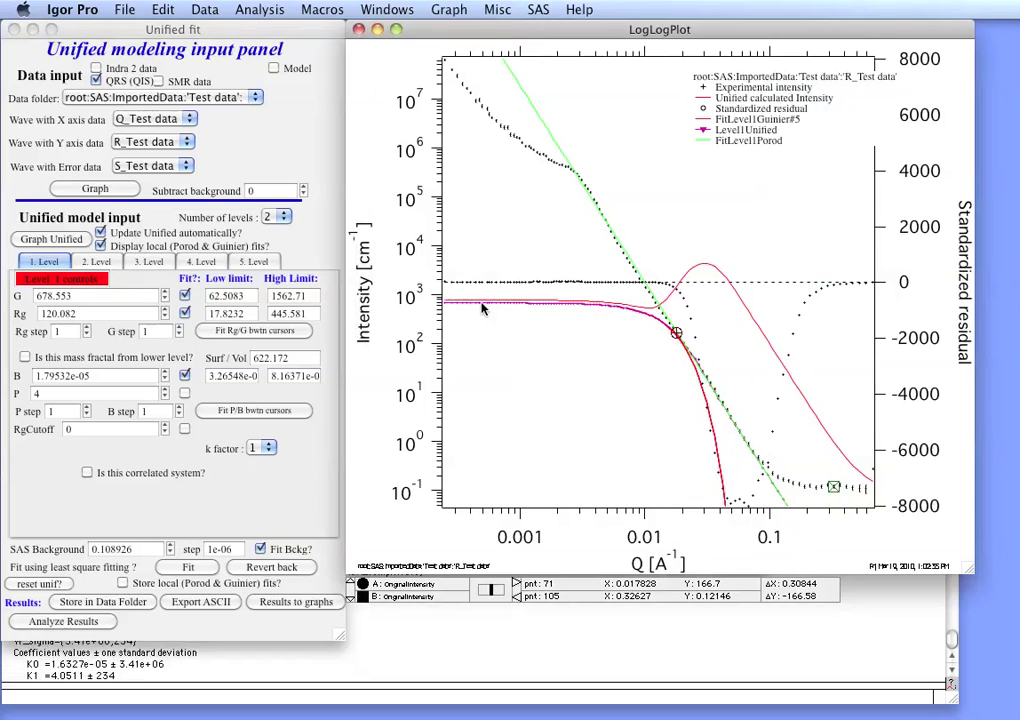
{"action": "left_click", "coordinate": [113, 264]}
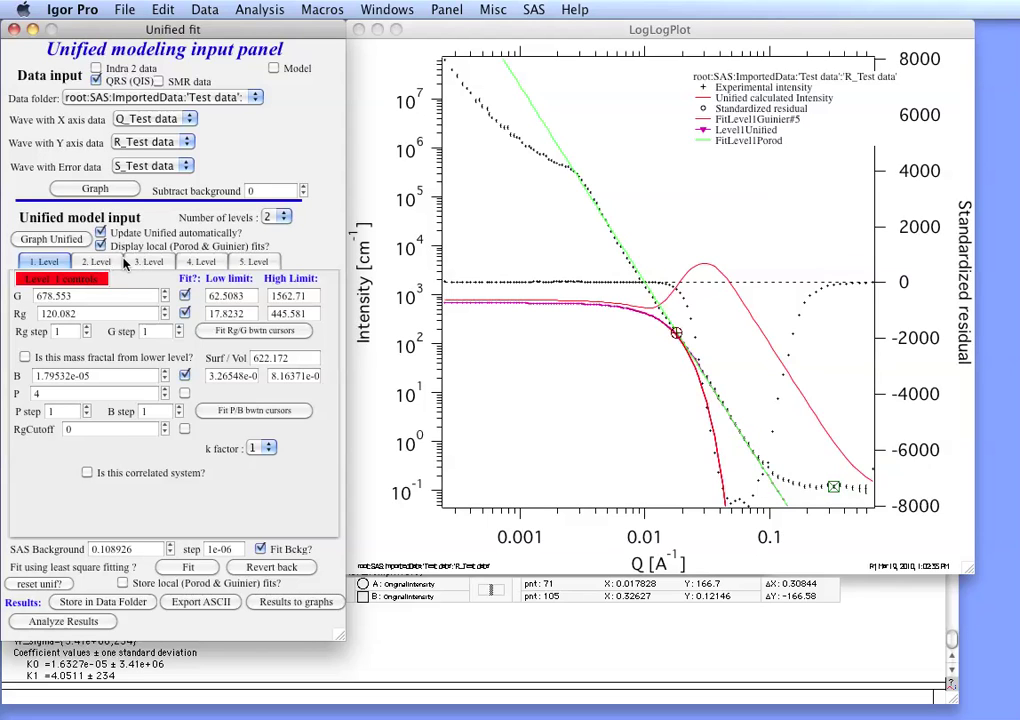
{"action": "left_click", "coordinate": [110, 262]}
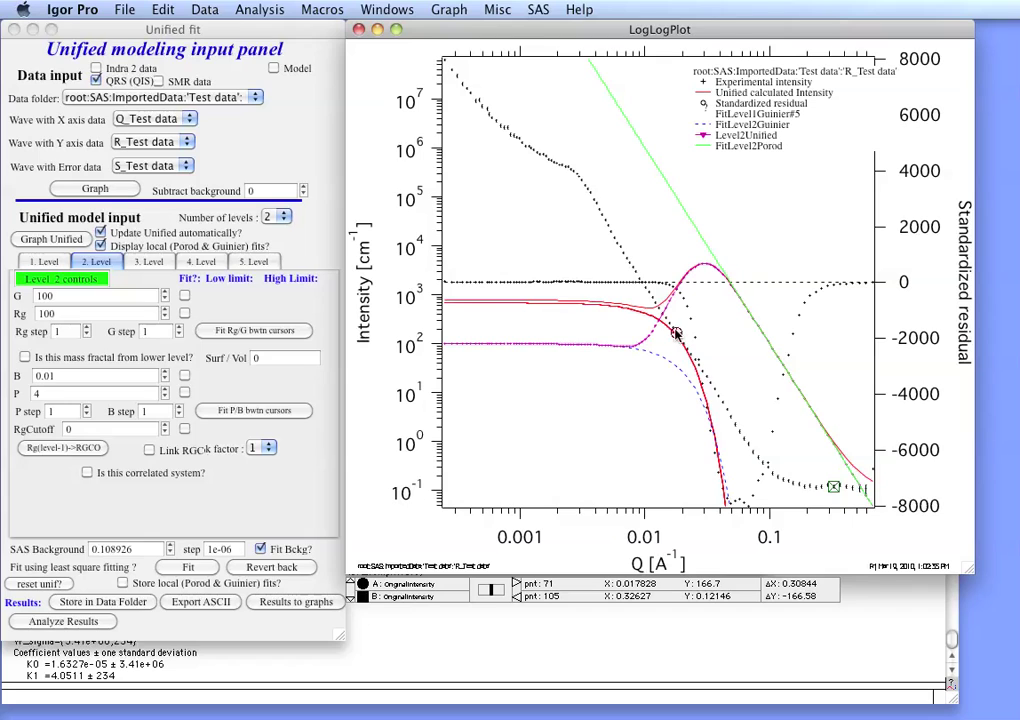
- Fit the level 2 Guinier knee between cursors from Rg 1000 and G 1e6, giving G 867558, Rg 655.525
{"action": "left_click_drag", "start_coordinate": [556, 160], "coordinate": [548, 160]}
{"action": "mouse_move", "coordinate": [849, 512]}
{"action": "left_mouse_down"}
{"action": "mouse_move", "coordinate": [668, 392]}
{"action": "mouse_move", "coordinate": [660, 330]}
{"action": "mouse_move", "coordinate": [608, 225]}
{"action": "left_mouse_up"}
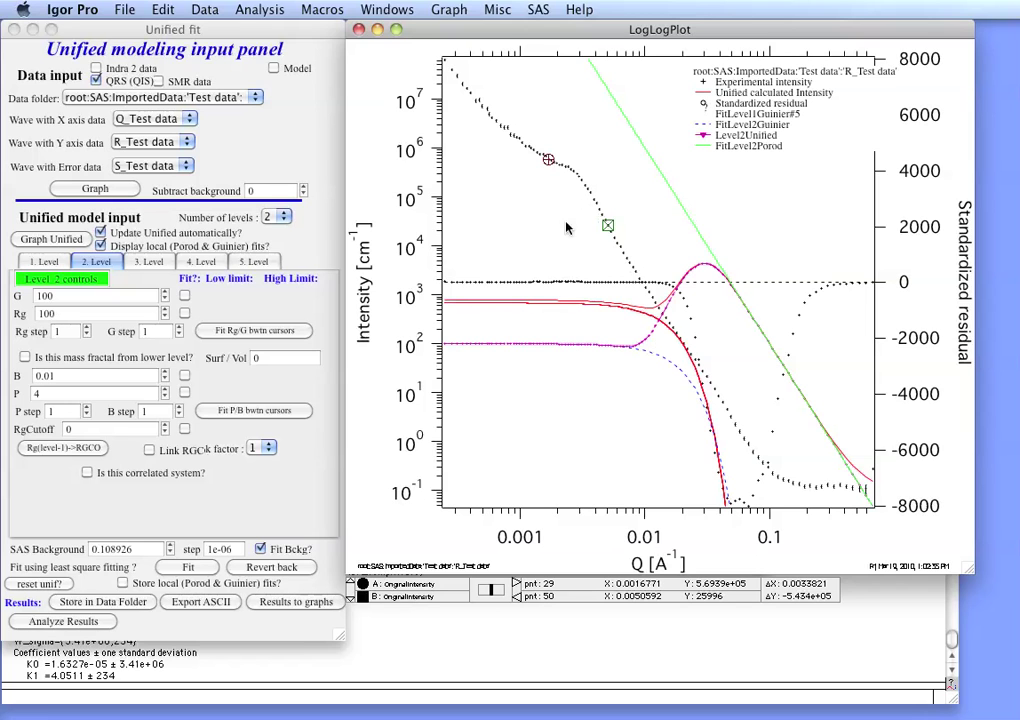
{"action": "left_click", "coordinate": [85, 316]}
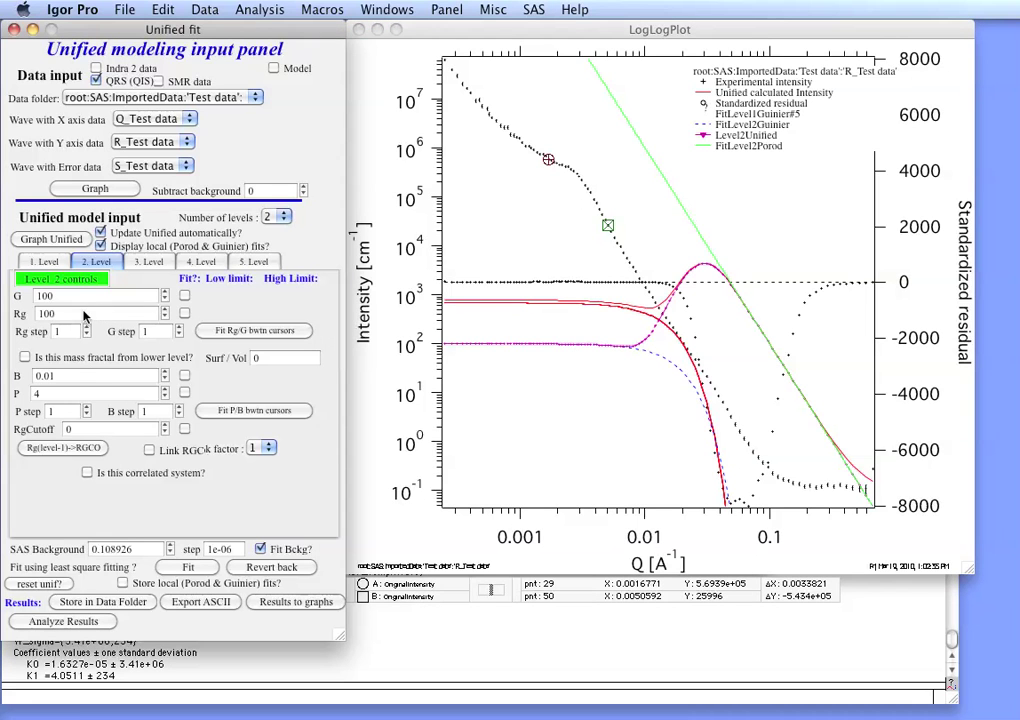
{"action": "left_click", "coordinate": [82, 314]}
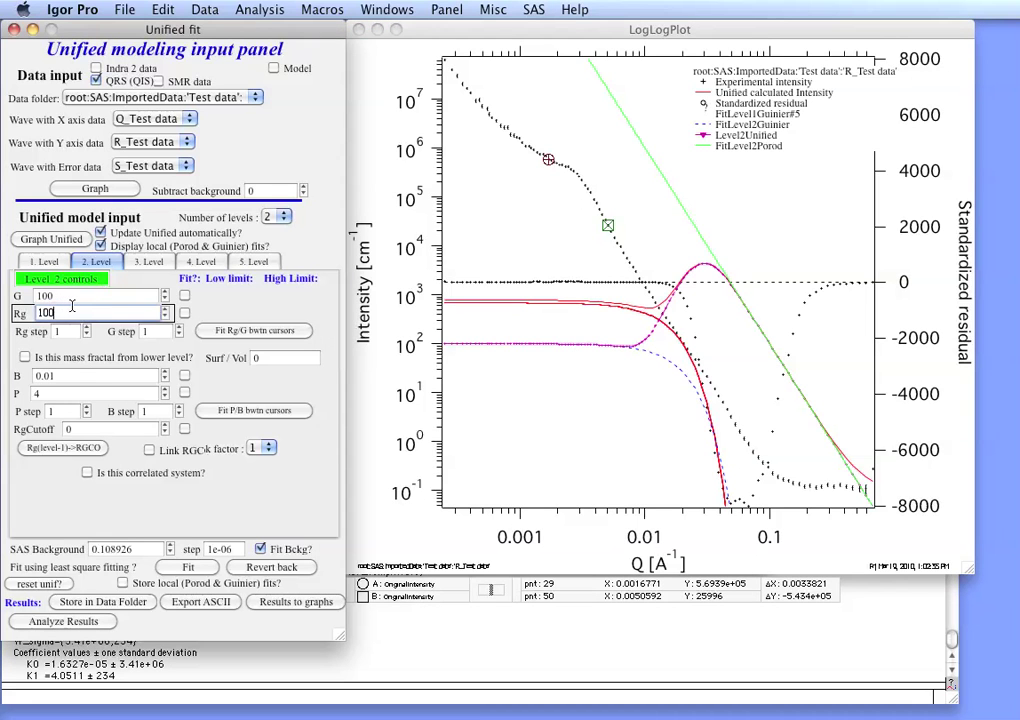
{"action": "type", "text": "0"}
{"action": "key", "text": "Return"}
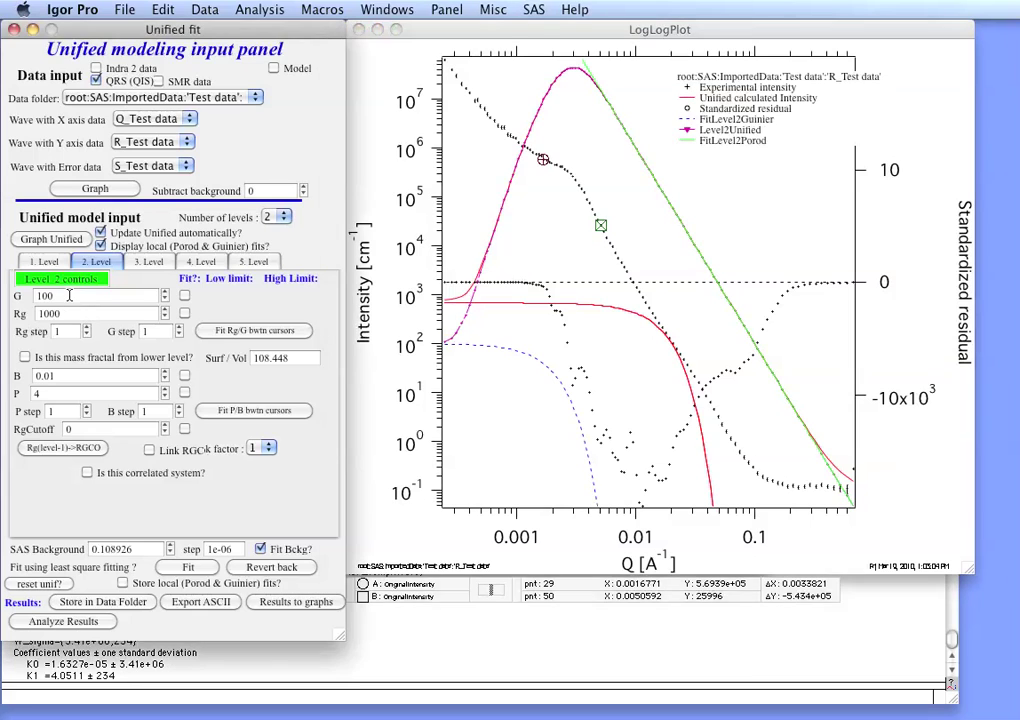
{"action": "left_click", "coordinate": [69, 295]}
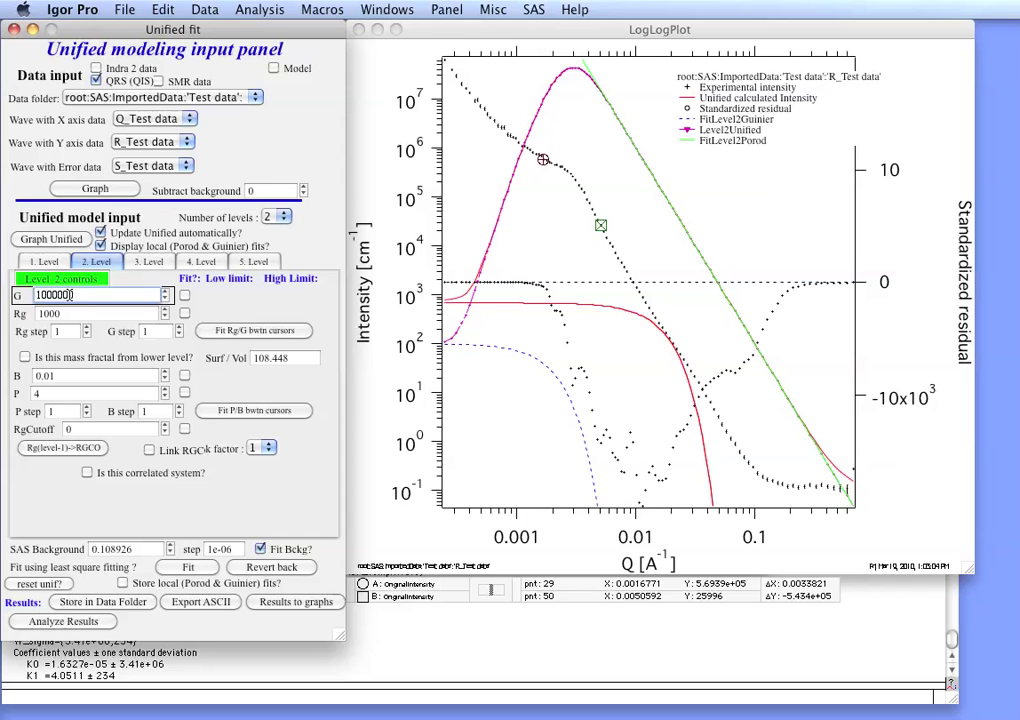
{"action": "type", "text": "0000"}
{"action": "key", "text": "Return"}
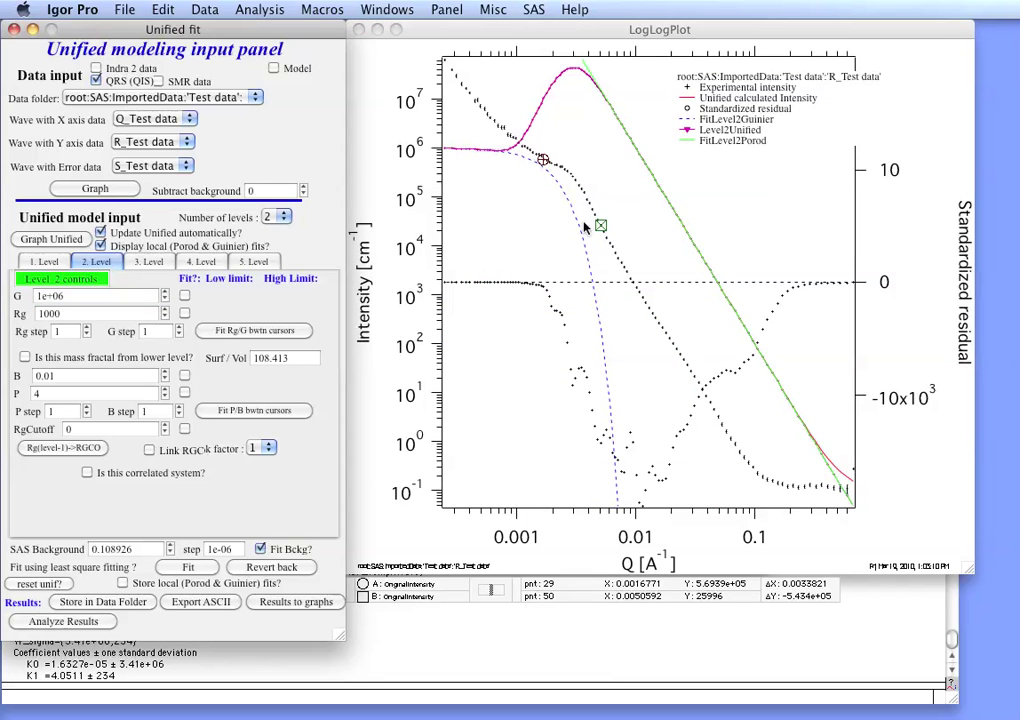
{"action": "left_click", "coordinate": [184, 295]}
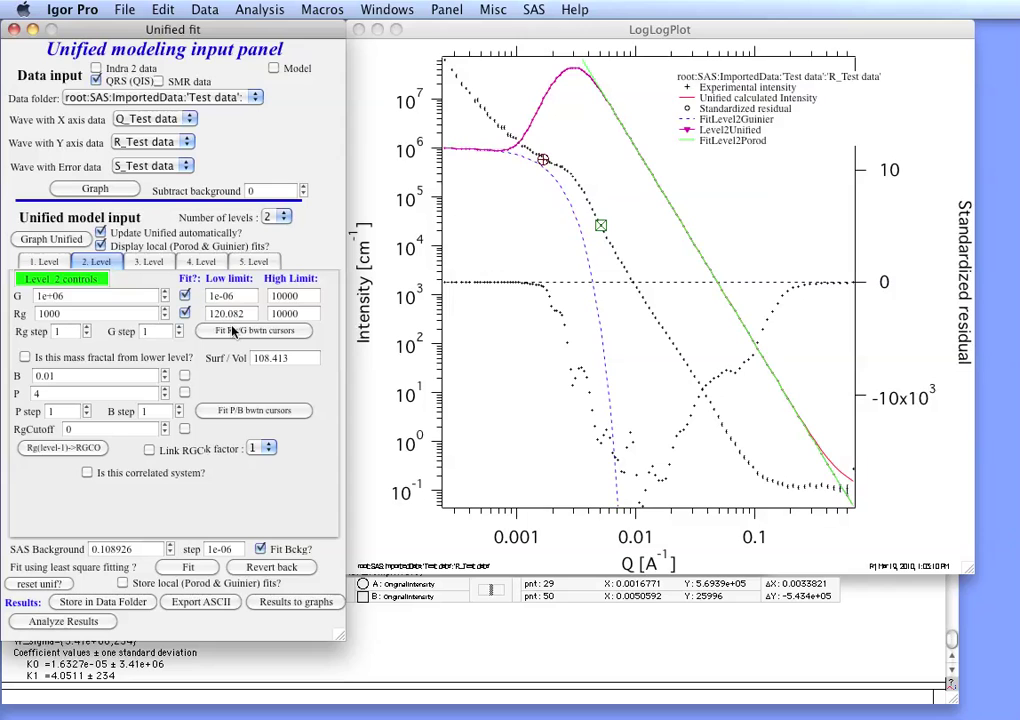
{"action": "left_click", "coordinate": [240, 332]}
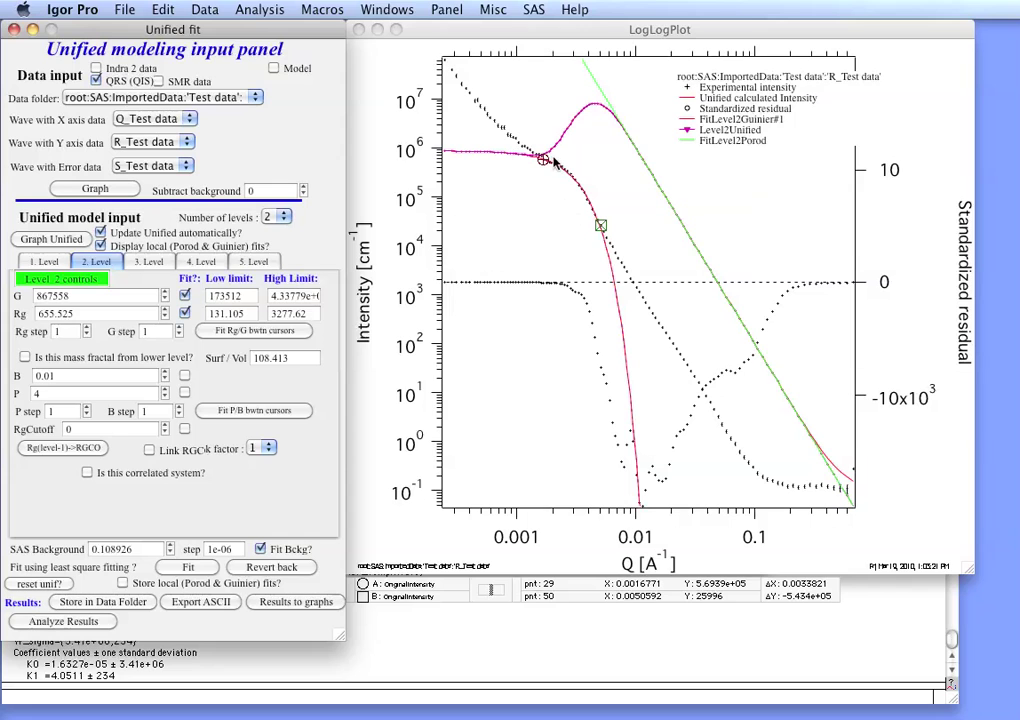
- Fit level 2's power-law tail between points 53 and 66, giving B 1.5925e-05
{"action": "left_click", "coordinate": [600, 226]}
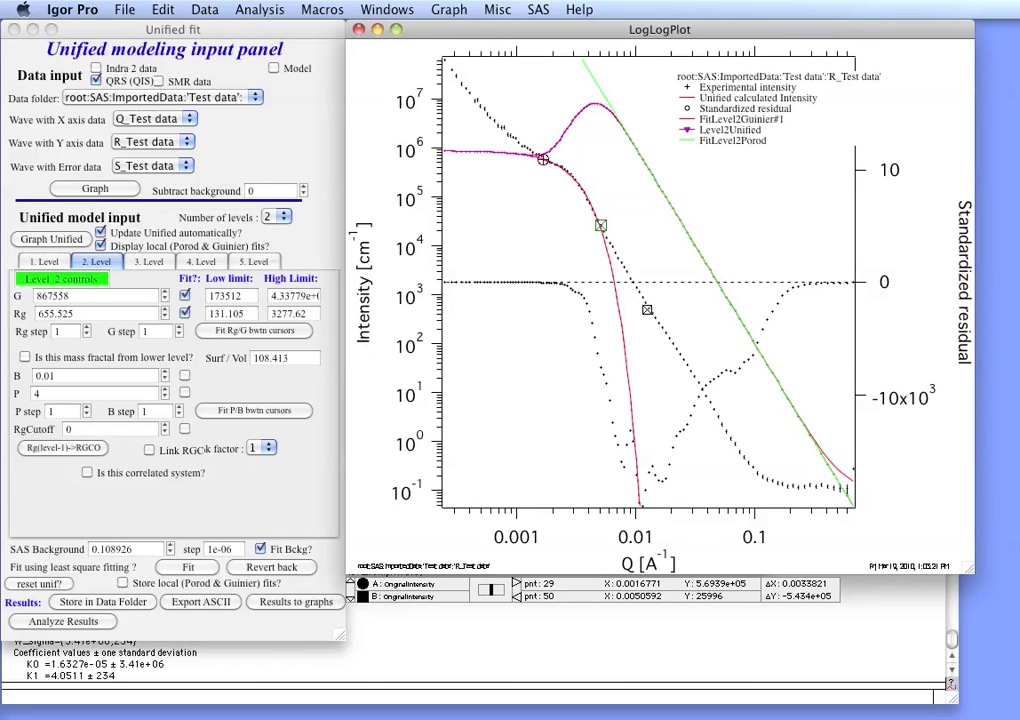
{"action": "left_click_drag", "start_coordinate": [600, 226], "coordinate": [648, 308]}
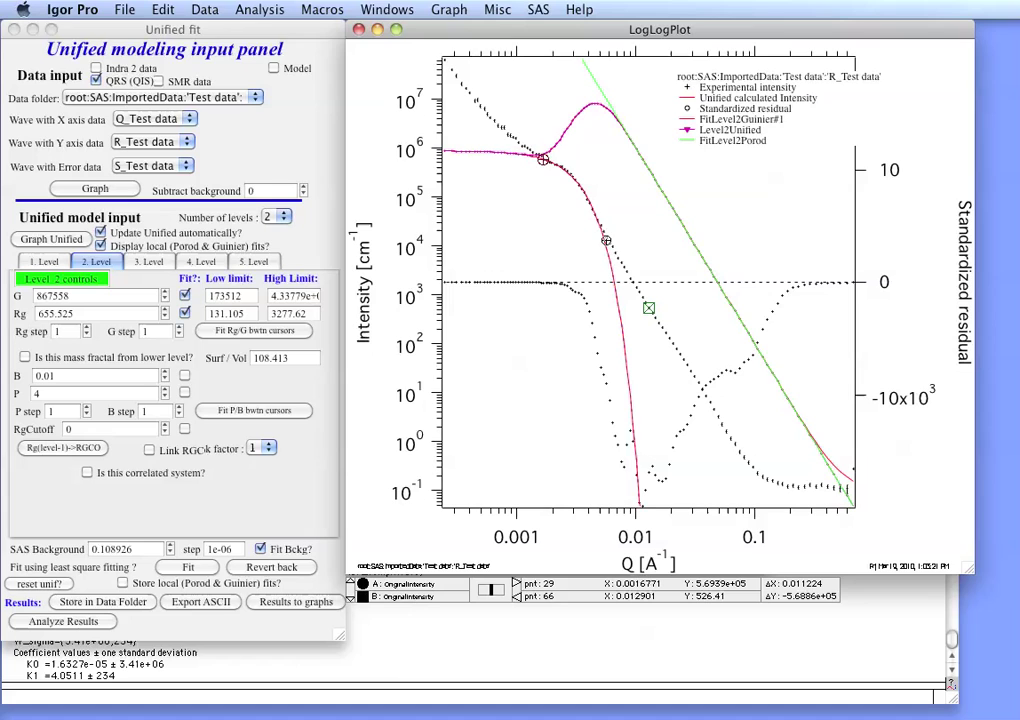
{"action": "left_click_drag", "start_coordinate": [607, 243], "coordinate": [609, 243]}
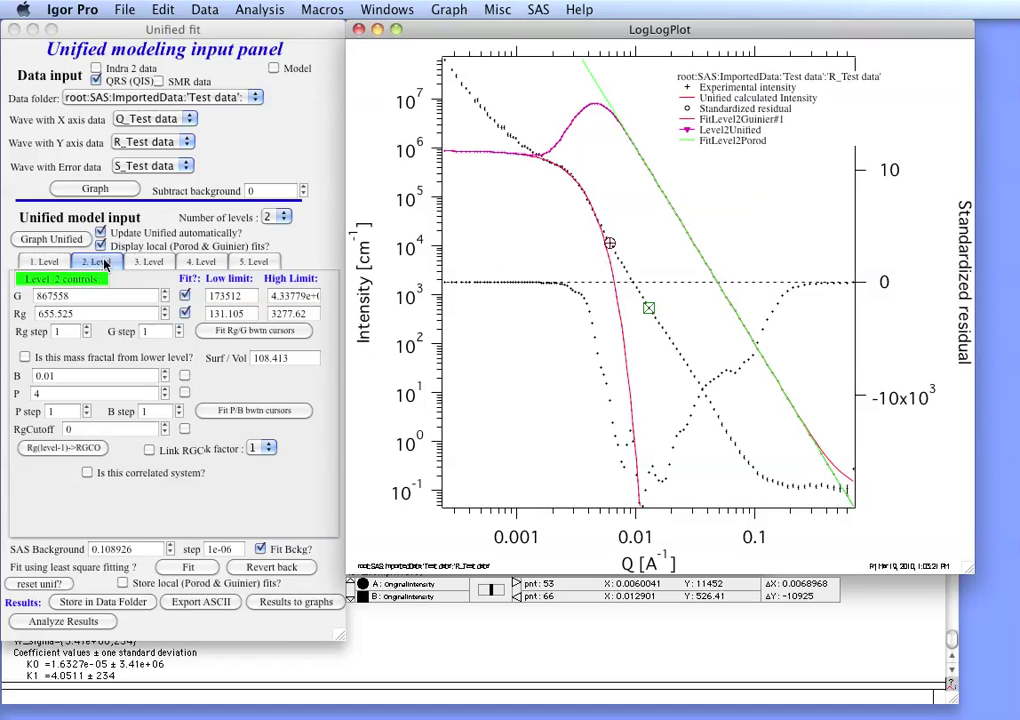
{"action": "left_click", "coordinate": [186, 378]}
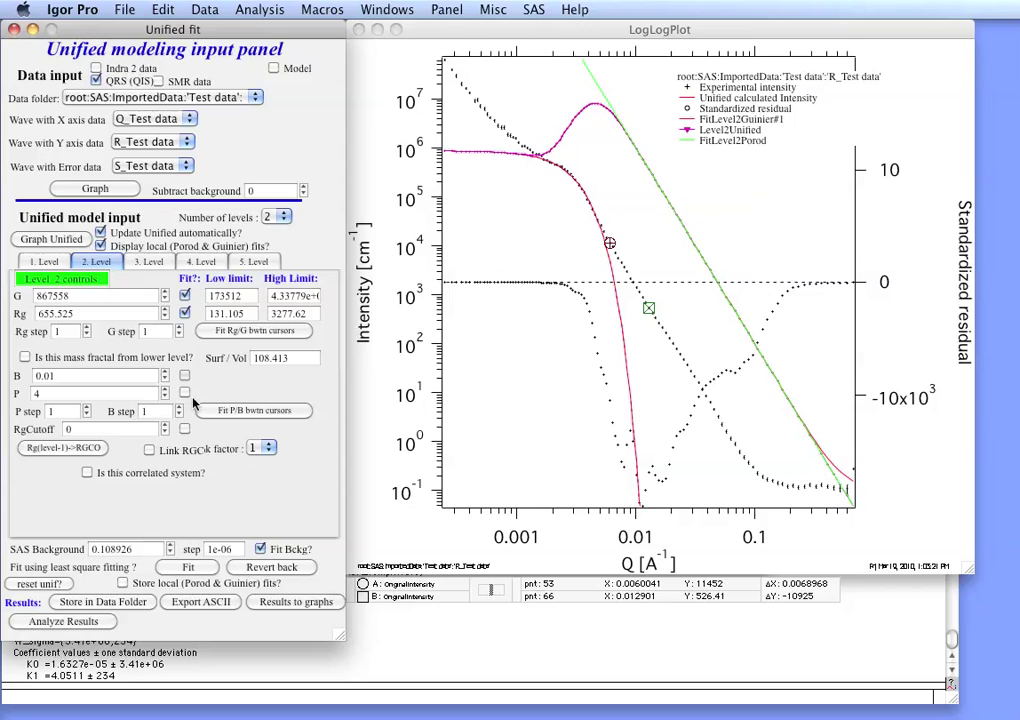
{"action": "left_click", "coordinate": [184, 375]}
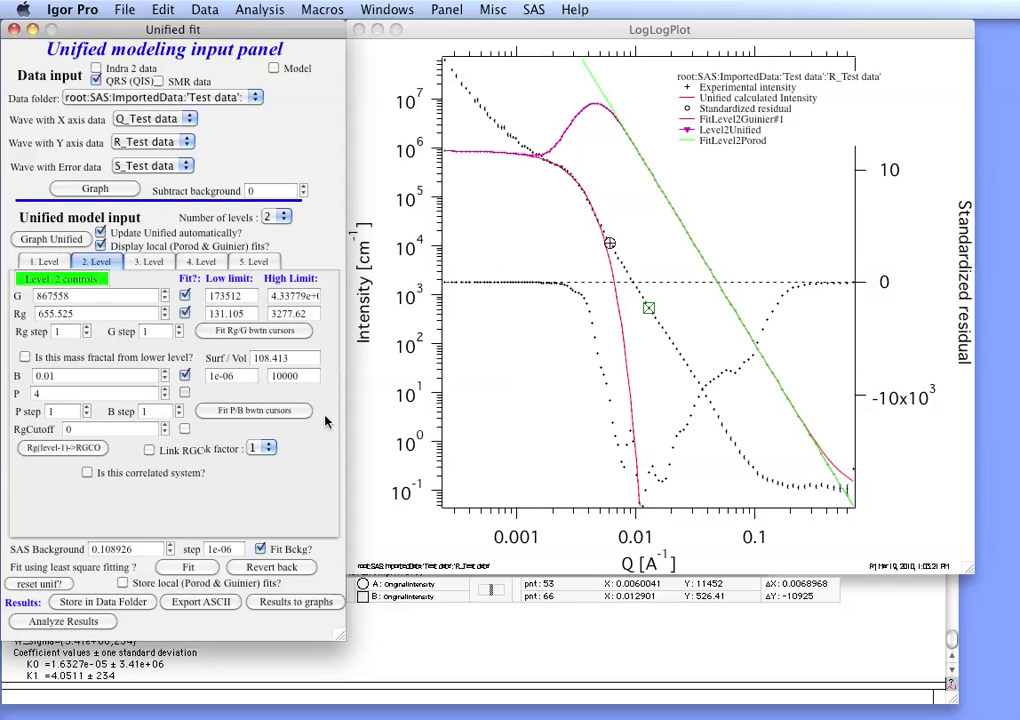
{"action": "left_click", "coordinate": [275, 416]}
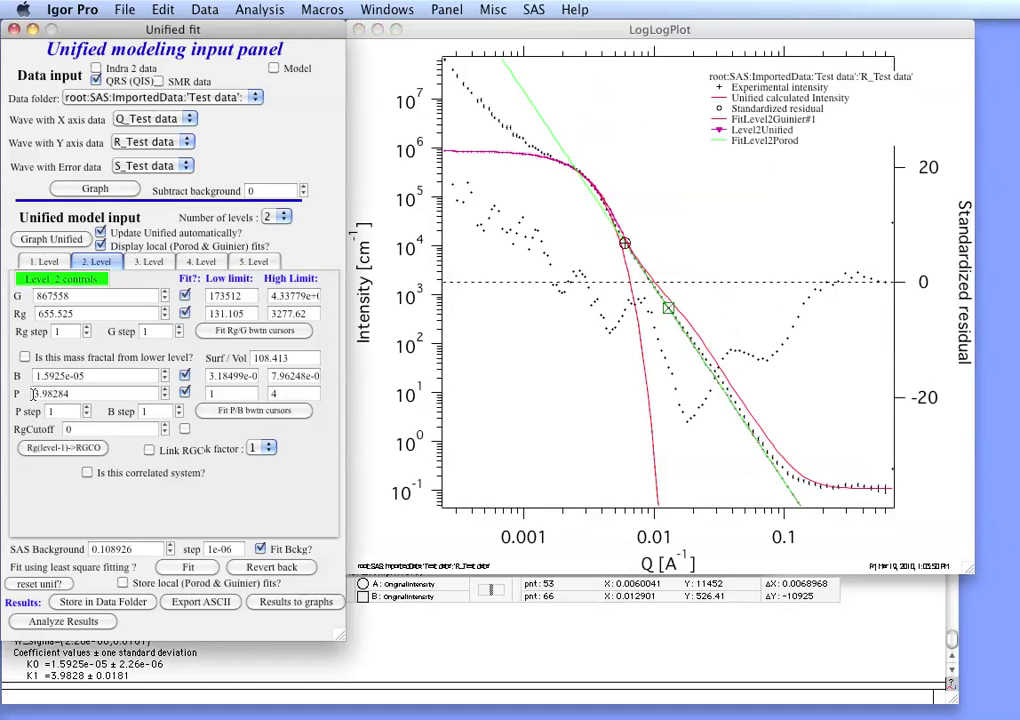
- Round the level 2 Porod exponent P to exactly 4
{"action": "left_click_drag", "start_coordinate": [32, 393], "coordinate": [106, 396]}
{"action": "type", "text": "4"}
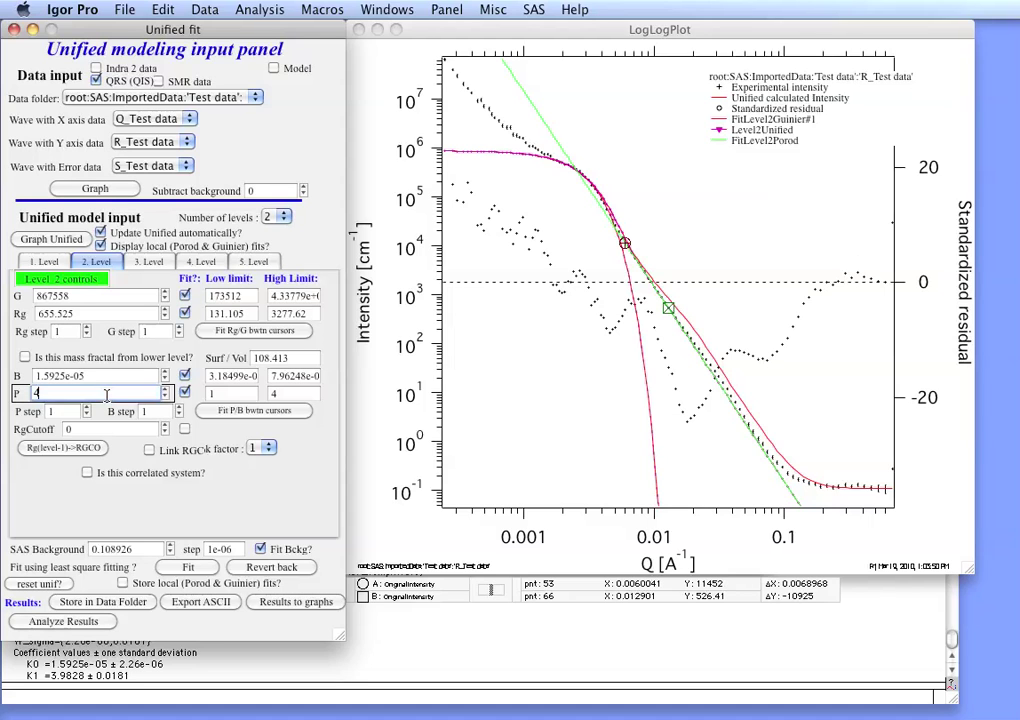
{"action": "key", "text": "Return"}
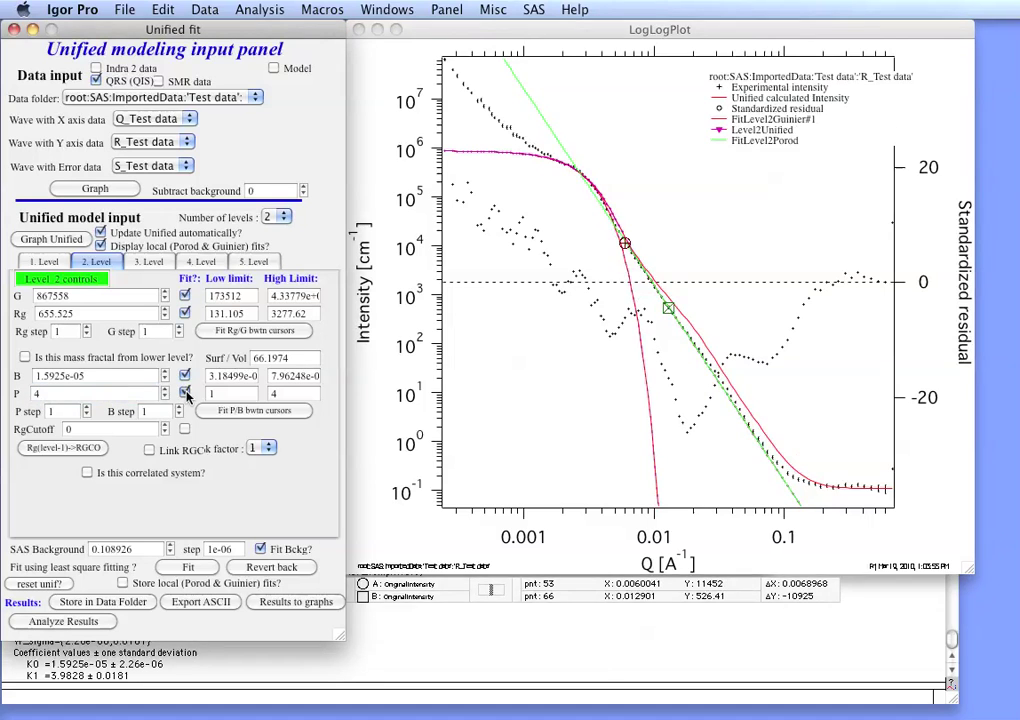
- With P fixed at 4, refit from point 26 to 108, giving Rg 705.309 and background 0.110341
{"action": "left_click", "coordinate": [184, 393]}
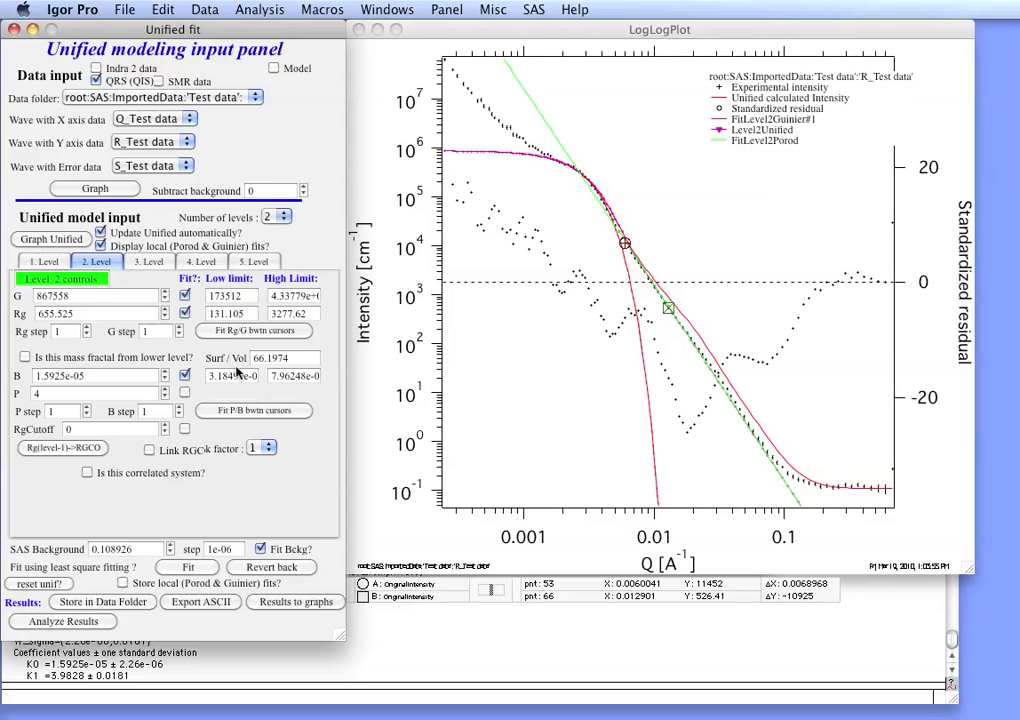
{"action": "left_click", "coordinate": [626, 244]}
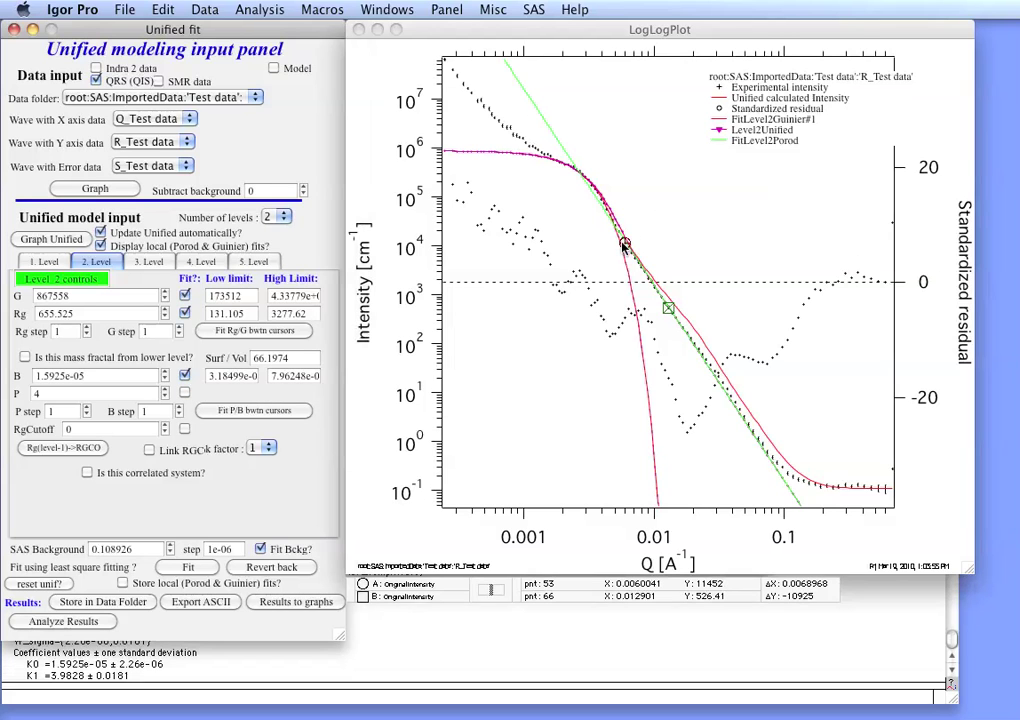
{"action": "left_click_drag", "start_coordinate": [626, 244], "coordinate": [543, 153]}
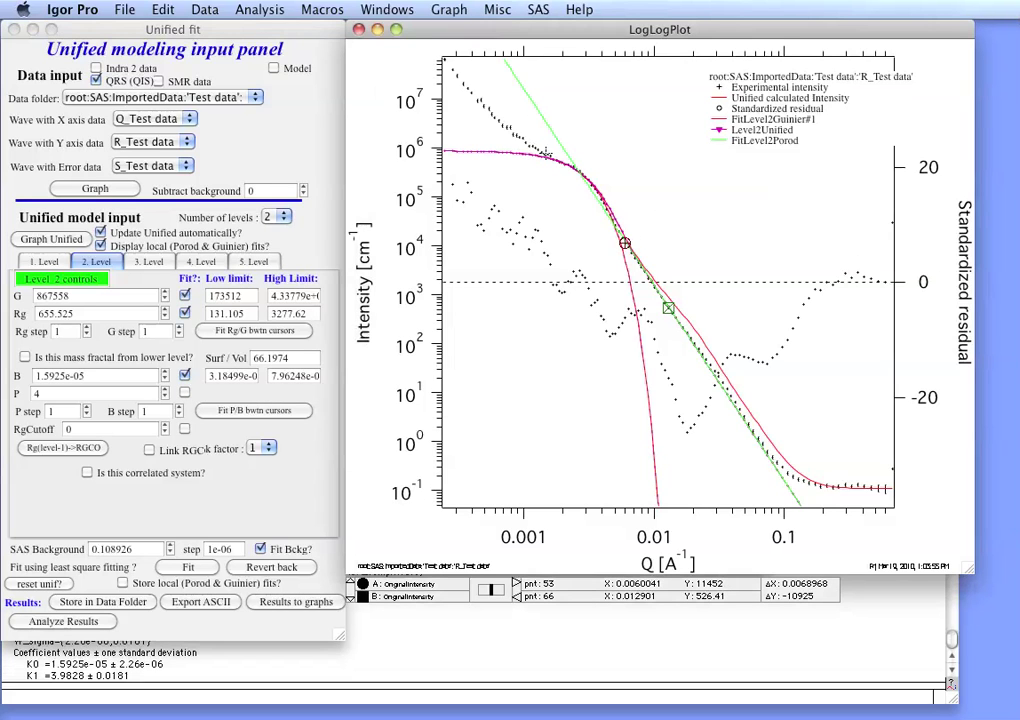
{"action": "mouse_move", "coordinate": [667, 307]}
{"action": "left_mouse_down"}
{"action": "mouse_move", "coordinate": [820, 470]}
{"action": "mouse_move", "coordinate": [879, 485]}
{"action": "mouse_move", "coordinate": [871, 487]}
{"action": "left_mouse_up"}
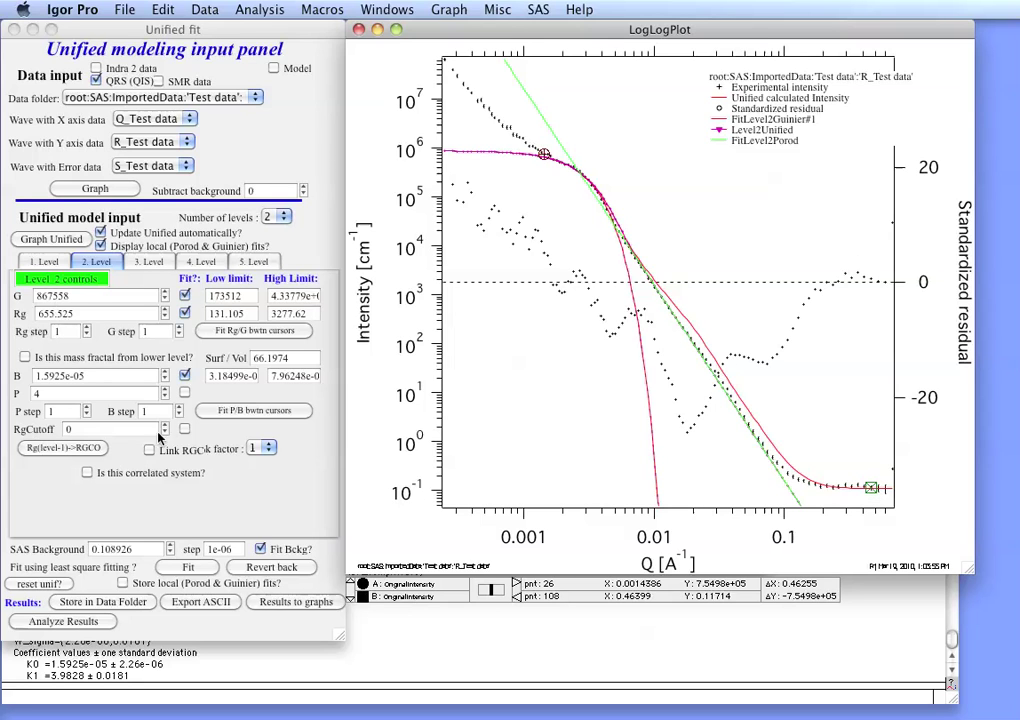
{"action": "left_click", "coordinate": [200, 573]}
{"action": "left_click", "coordinate": [200, 573]}
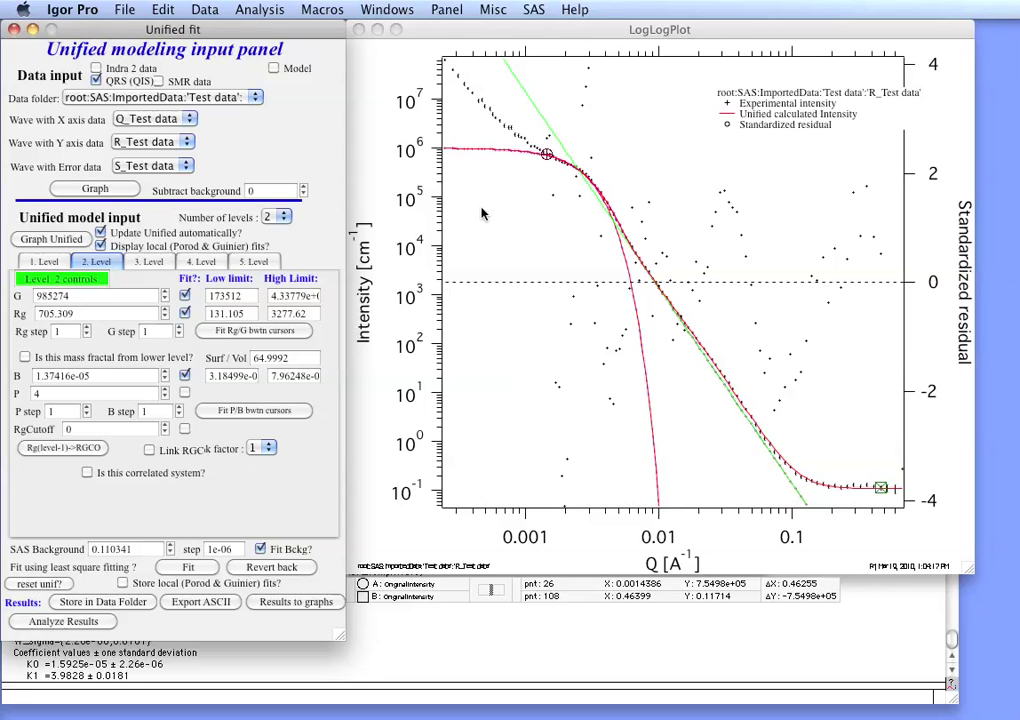
- Switch to three levels and enter G 0 for Level 3, leaving its Rg at 1e+10
{"action": "left_click", "coordinate": [282, 222]}
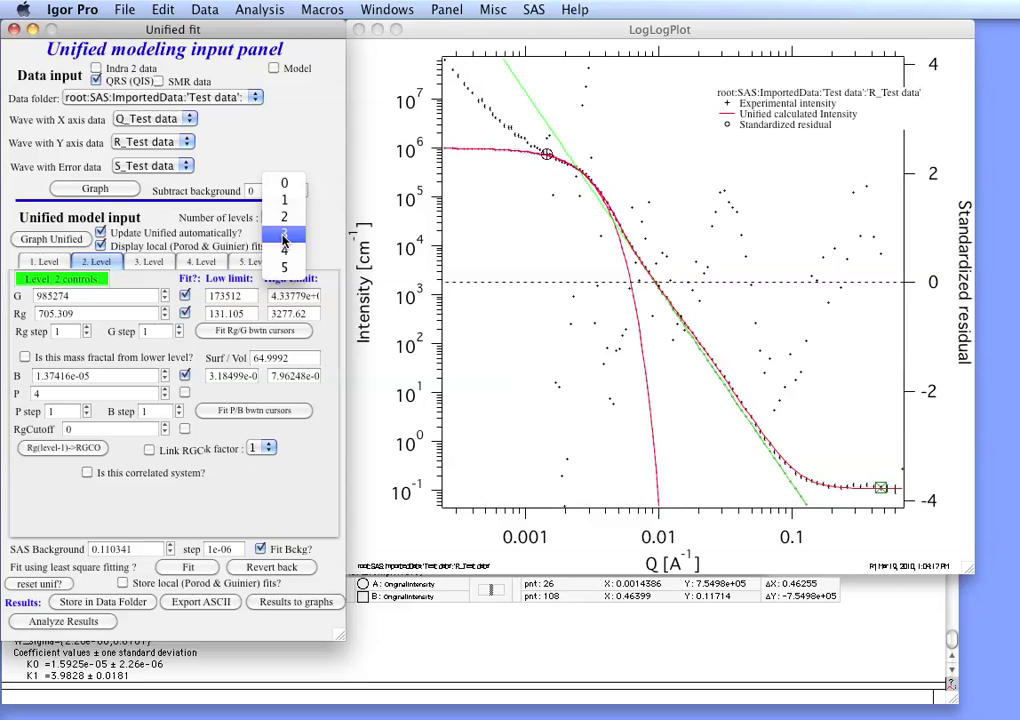
{"action": "left_click", "coordinate": [284, 237]}
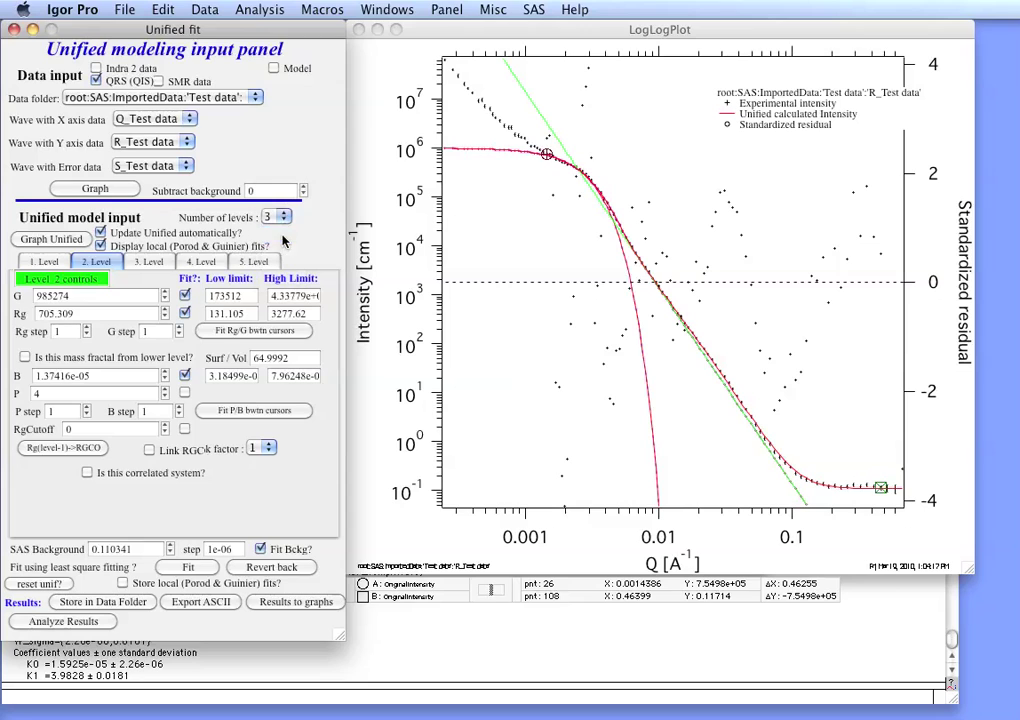
{"action": "left_click", "coordinate": [150, 262]}
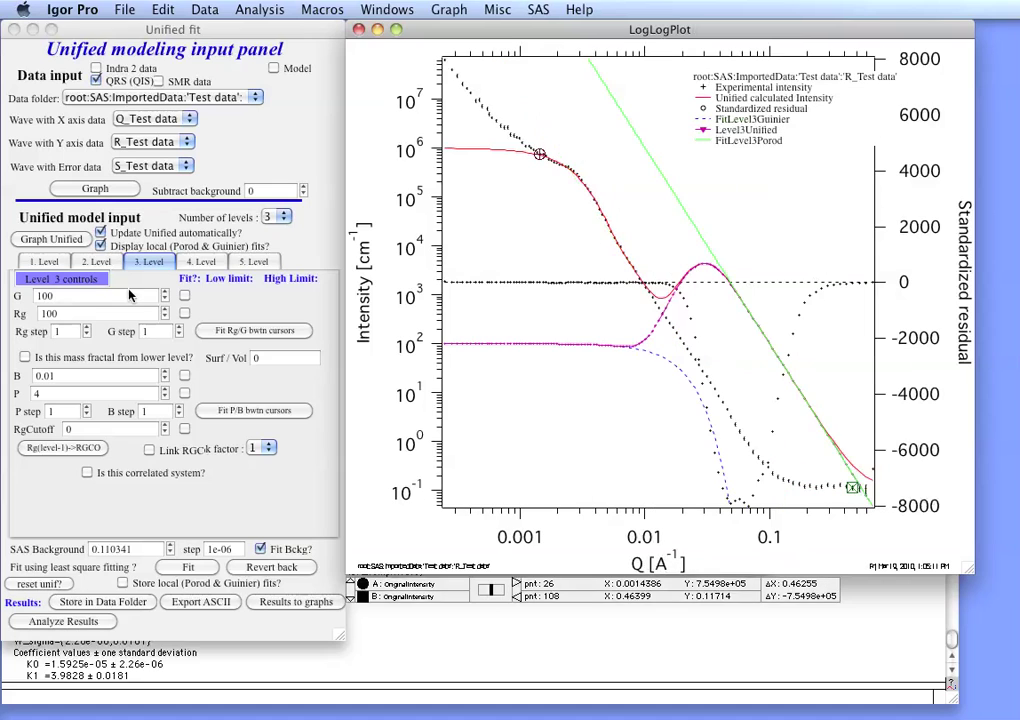
{"action": "left_click", "coordinate": [73, 301]}
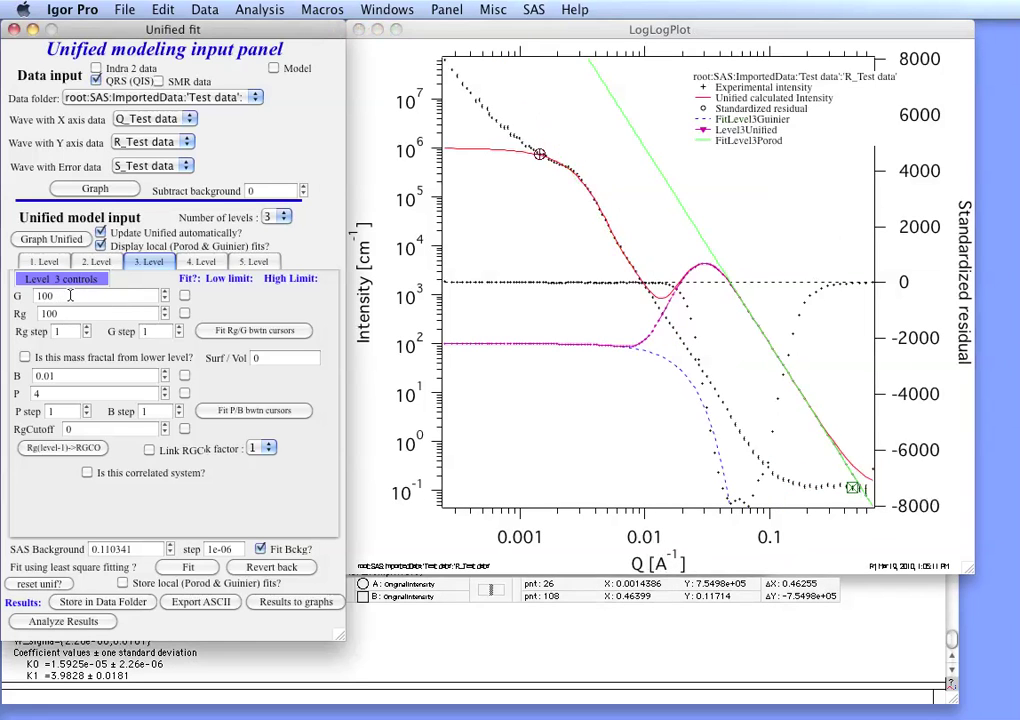
{"action": "left_click", "coordinate": [79, 301]}
{"action": "type", "text": "0"}
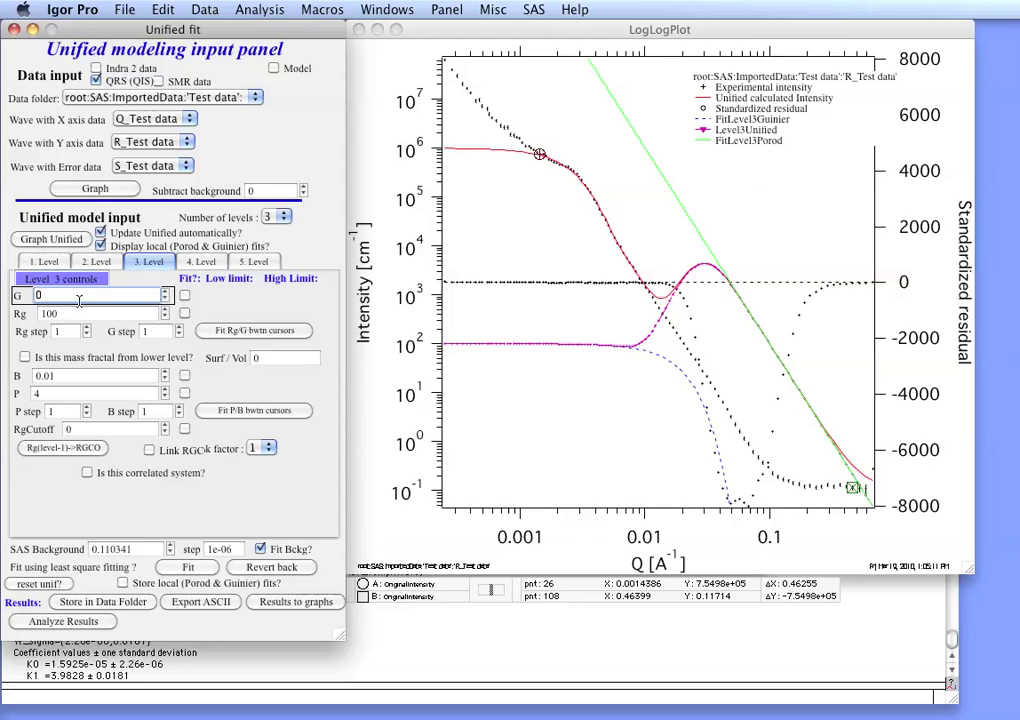
{"action": "key", "text": "Return"}
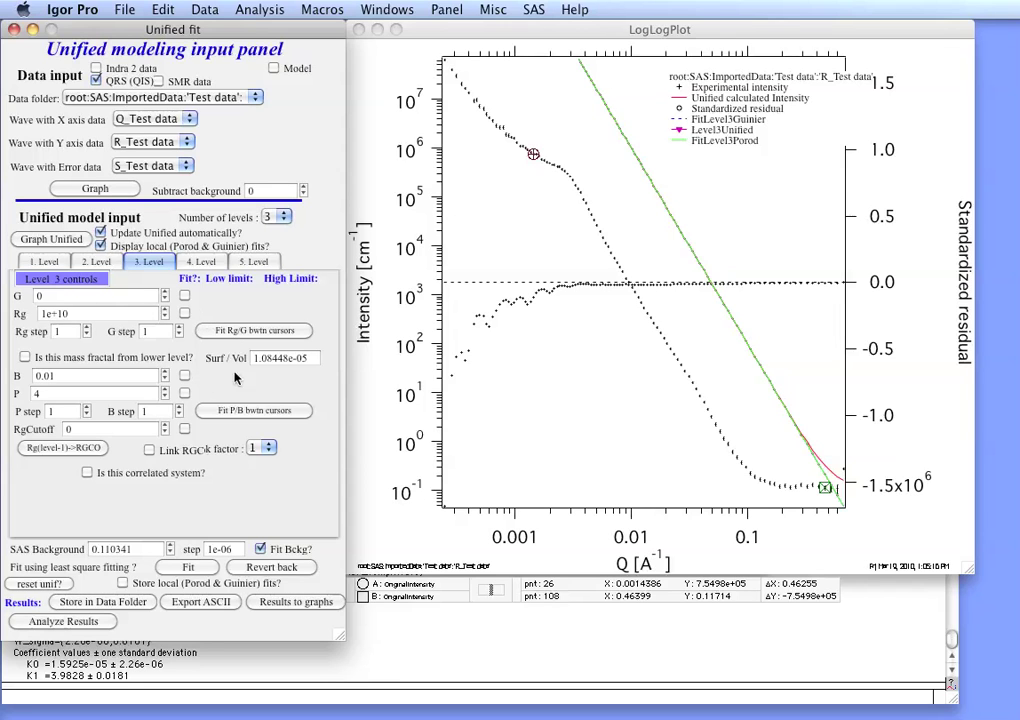
- Fit level 3's power law over the first 14 points, giving B 0.000710918 and P 3.03073
{"action": "left_click", "coordinate": [545, 158]}
{"action": "left_click_drag", "start_coordinate": [533, 153], "coordinate": [355, 50]}
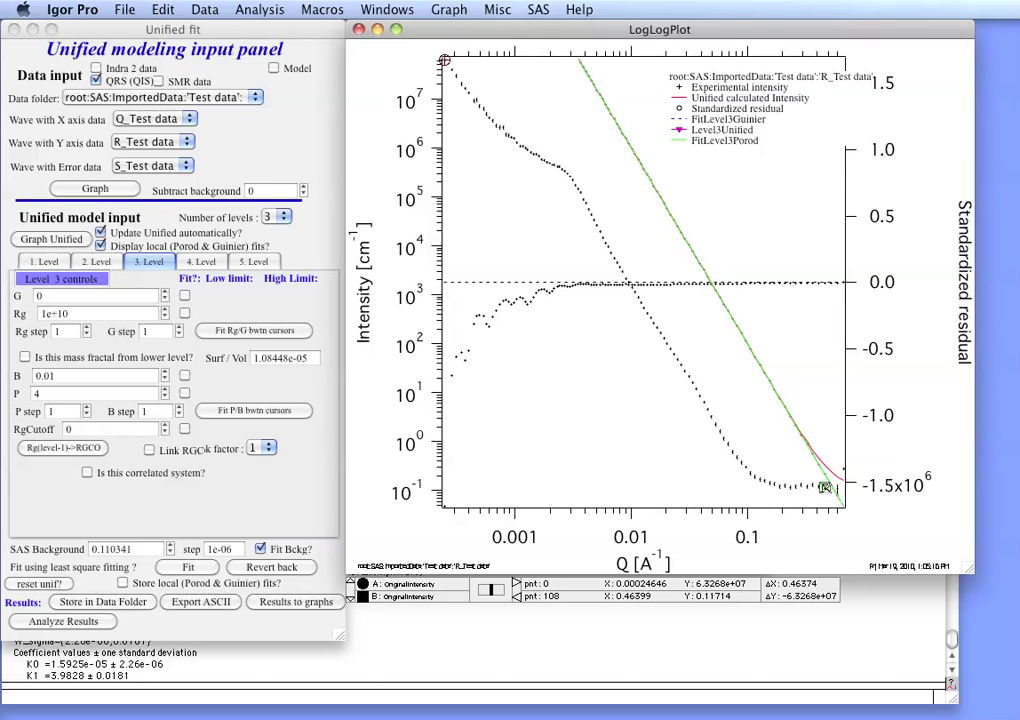
{"action": "left_click_drag", "start_coordinate": [500, 130], "coordinate": [500, 130]}
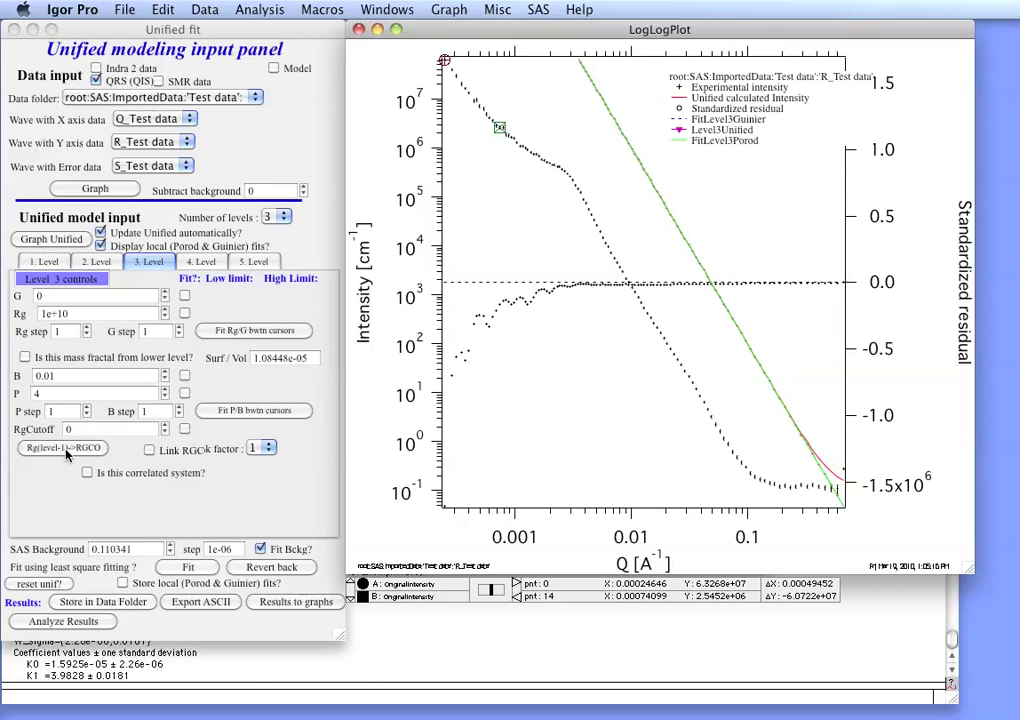
{"action": "left_click", "coordinate": [155, 304]}
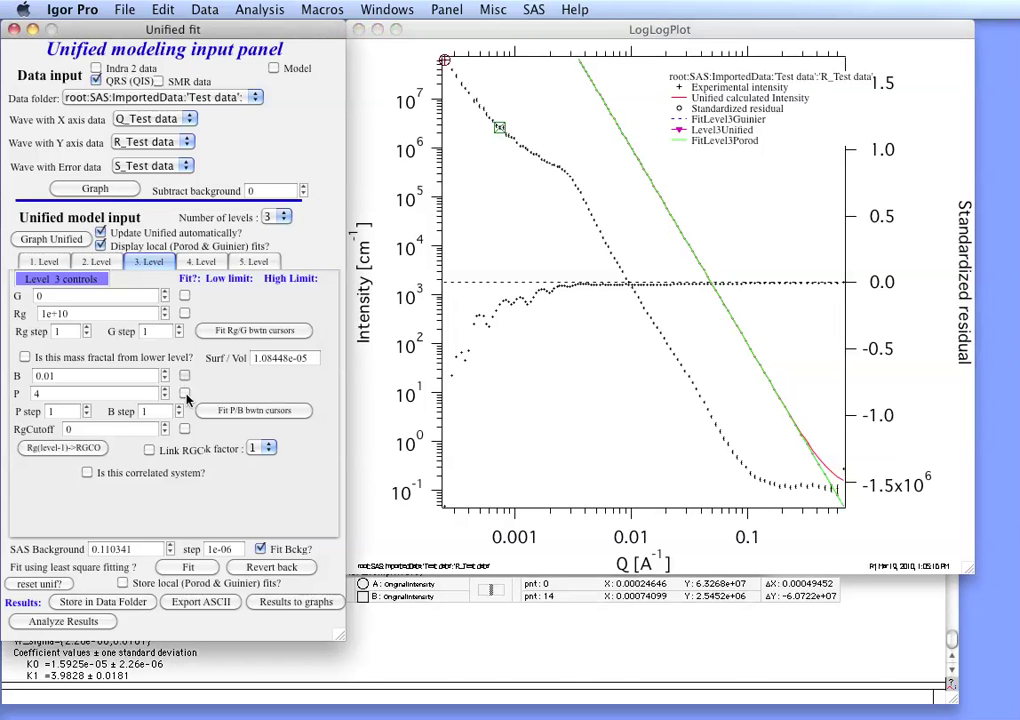
{"action": "left_click", "coordinate": [185, 376]}
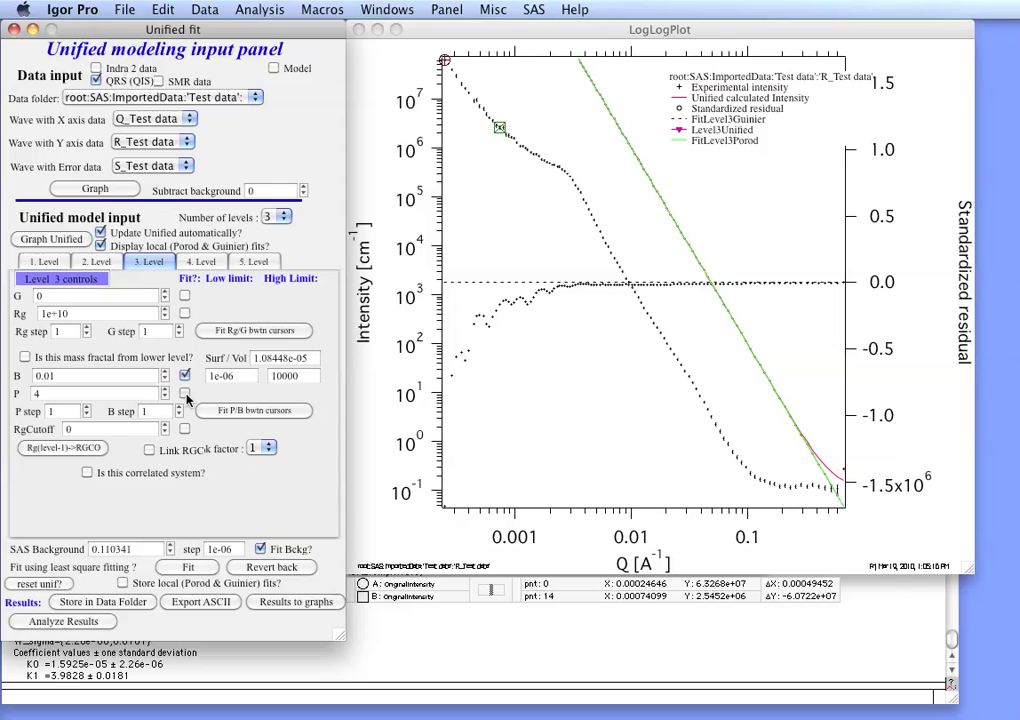
{"action": "left_click", "coordinate": [185, 394]}
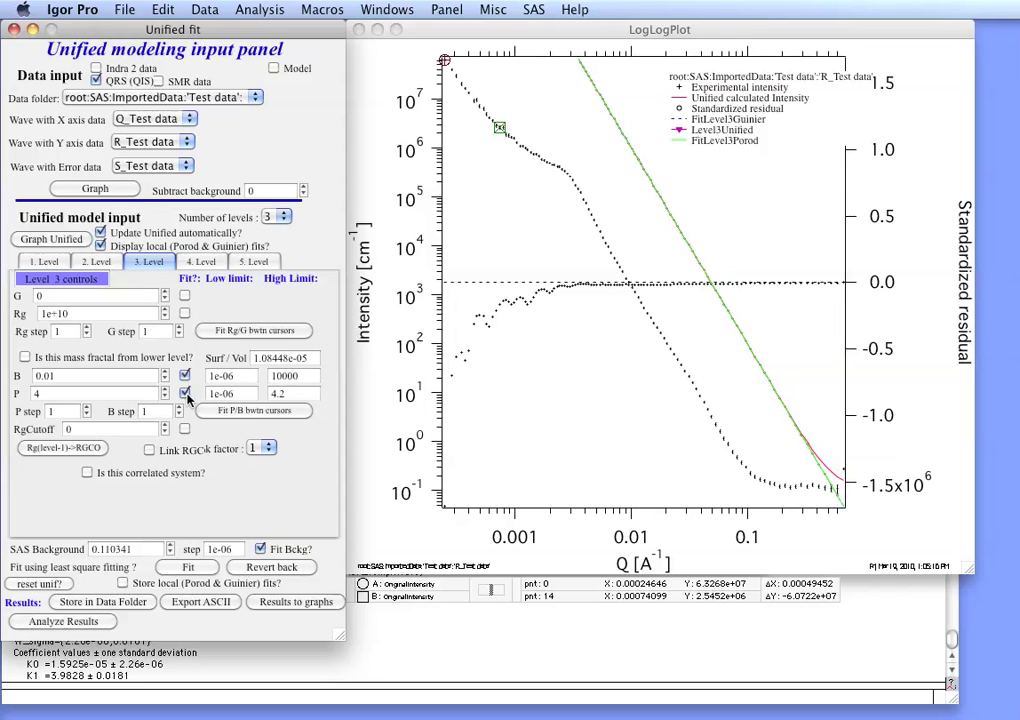
{"action": "left_click", "coordinate": [238, 412]}
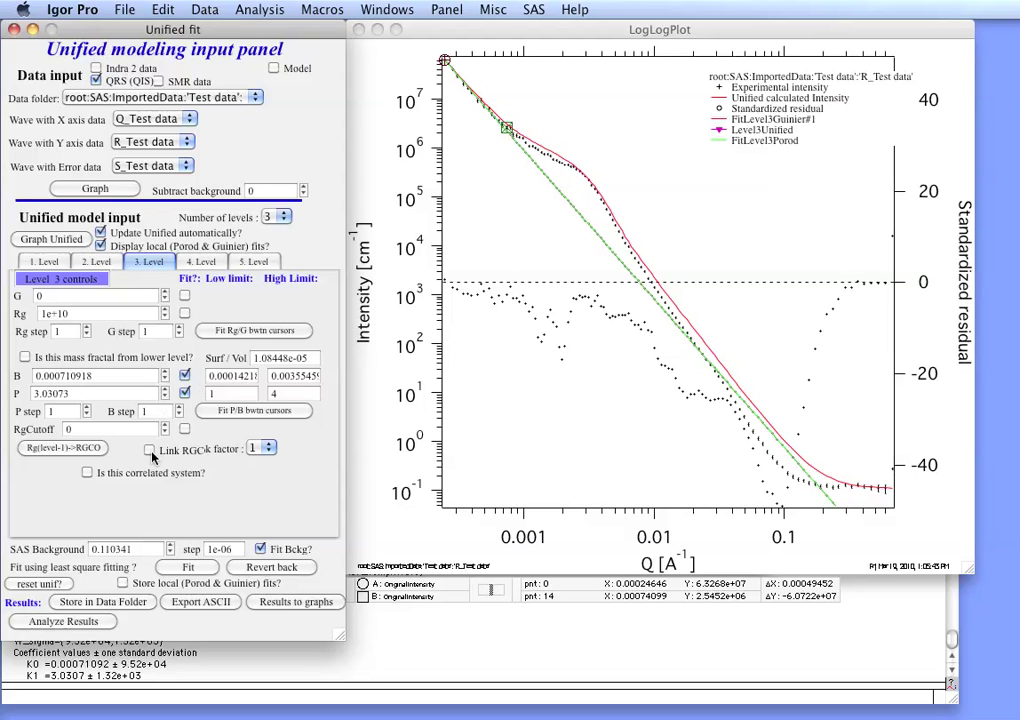
- Copy level 2's Rg 705.309 into level 3's RgCutoff and mark RgCutoff to be fitted
{"action": "left_click", "coordinate": [65, 452]}
{"action": "left_click", "coordinate": [184, 429]}
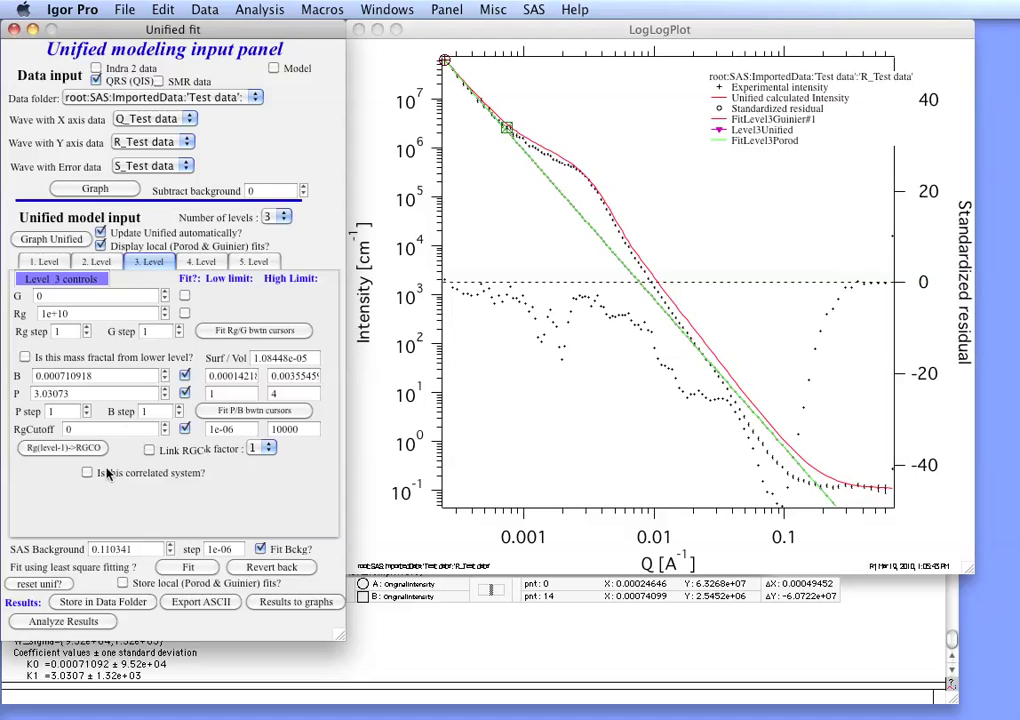
{"action": "left_click", "coordinate": [83, 450]}
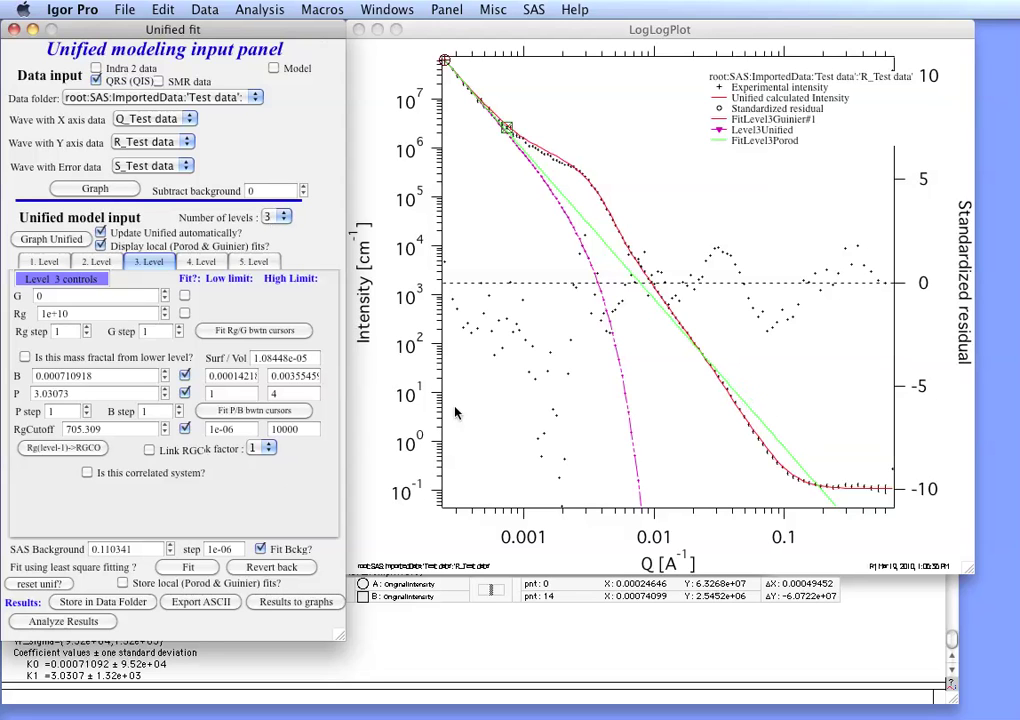
- Refit all three levels to the last data point, giving P 3.04396 and RgCutoff 1312.05, with local fits hidden
{"action": "left_click", "coordinate": [544, 113]}
{"action": "left_click_drag", "start_coordinate": [507, 130], "coordinate": [872, 488]}
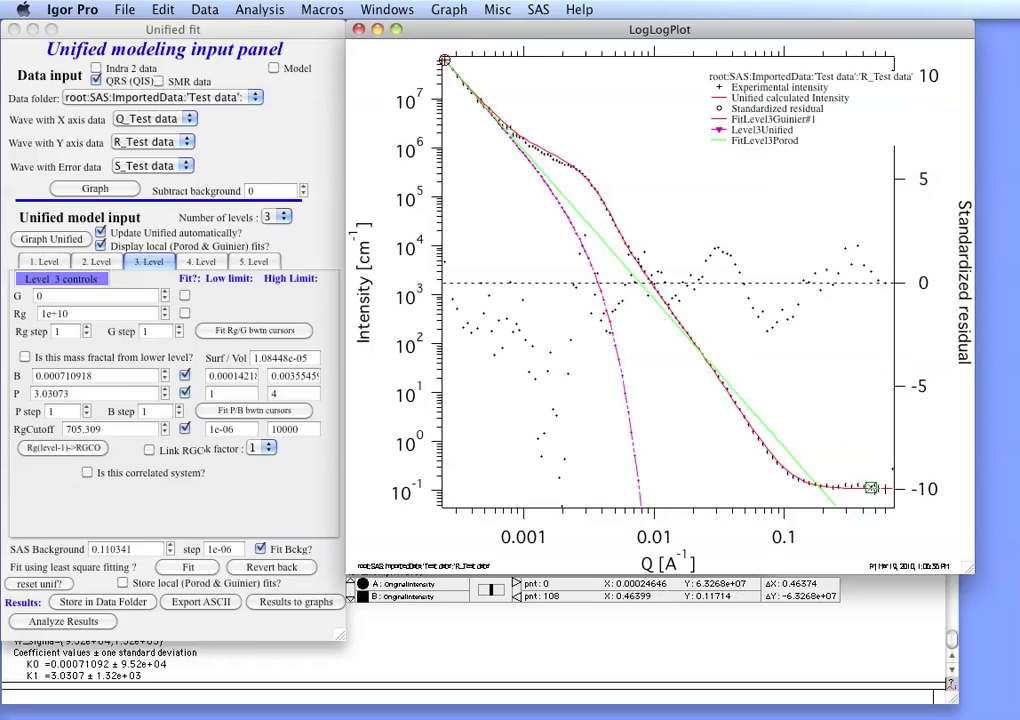
{"action": "left_click", "coordinate": [185, 567]}
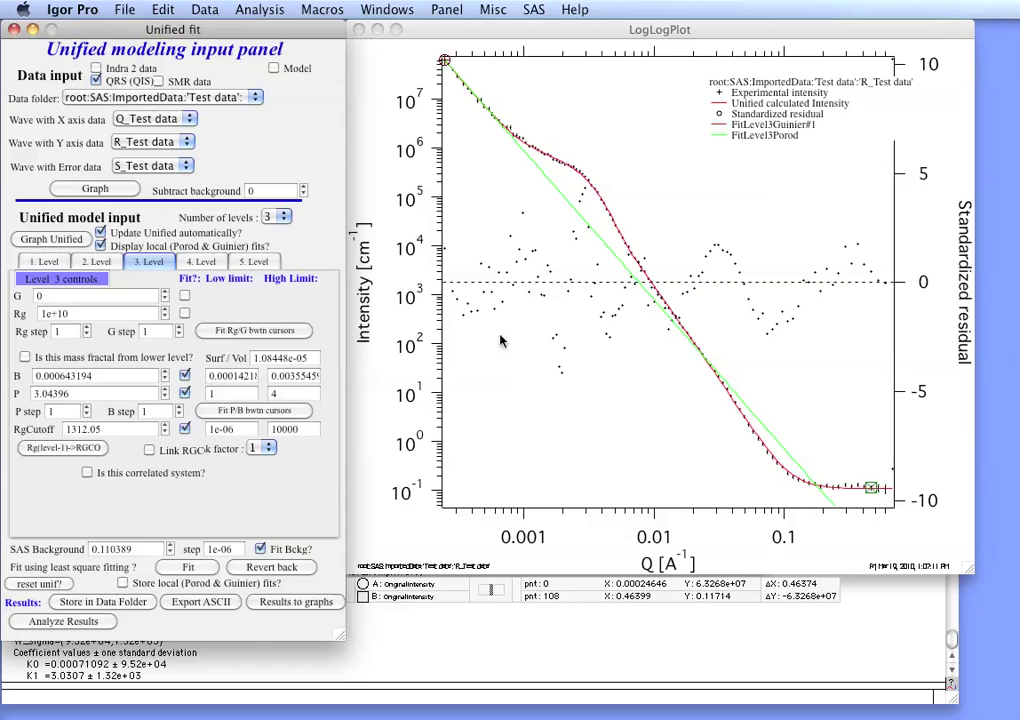
{"action": "left_click", "coordinate": [101, 246]}
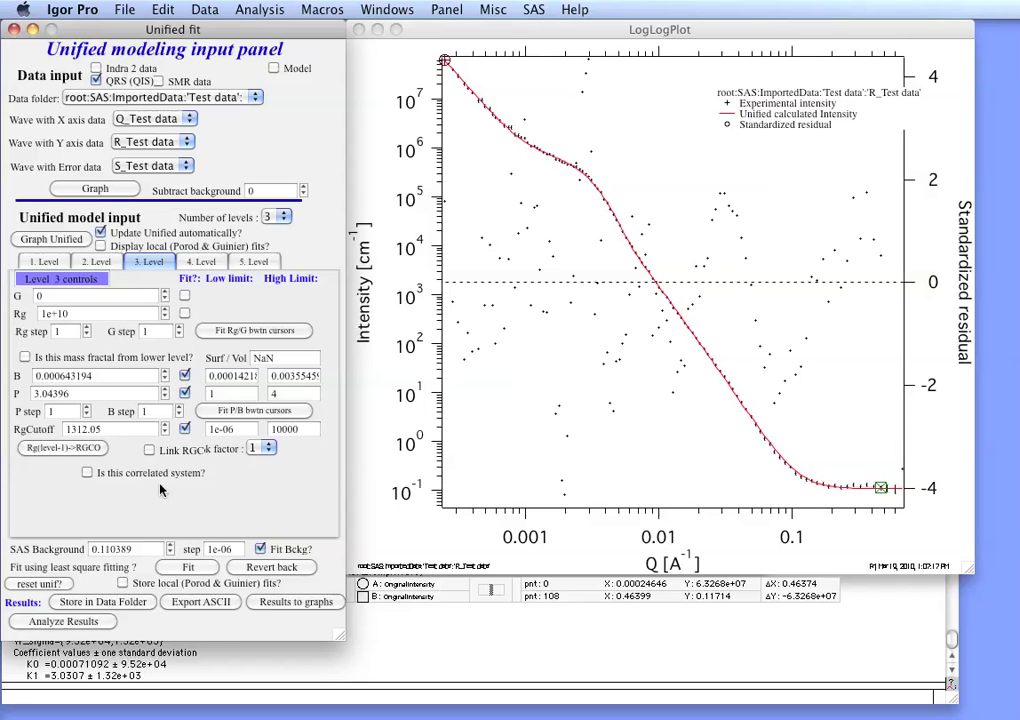
- Store the fit results with the default comment and expand the Test data folder in the Data Browser
{"action": "left_click", "coordinate": [103, 602]}
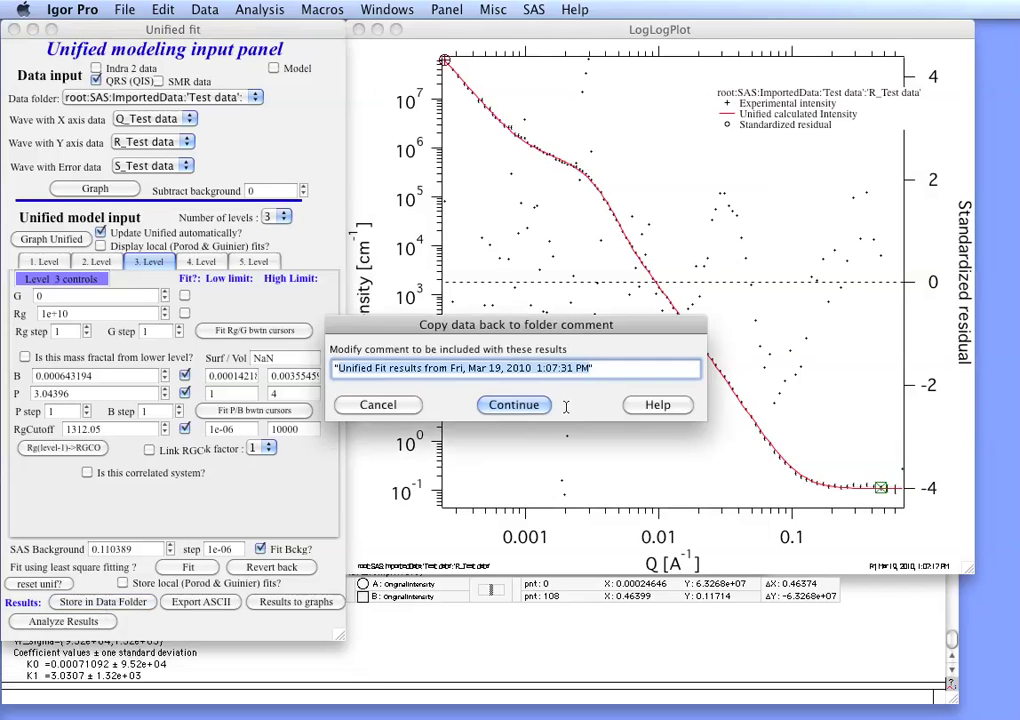
{"action": "left_click", "coordinate": [516, 406]}
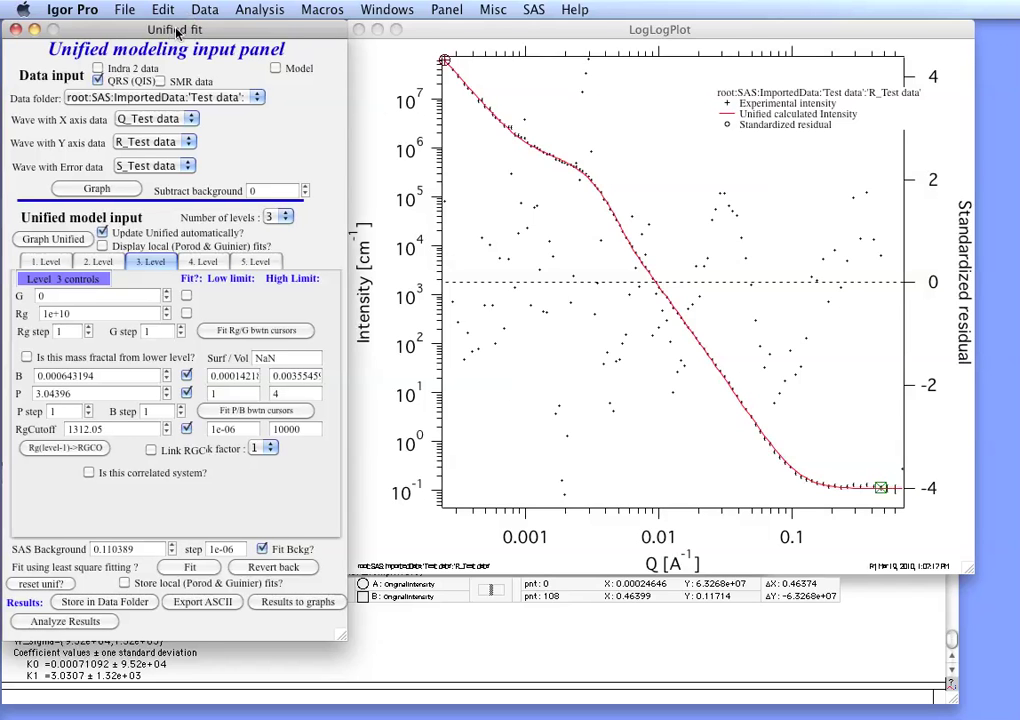
{"action": "left_click_drag", "start_coordinate": [168, 28], "coordinate": [524, 33]}
{"action": "left_click", "coordinate": [120, 121]}
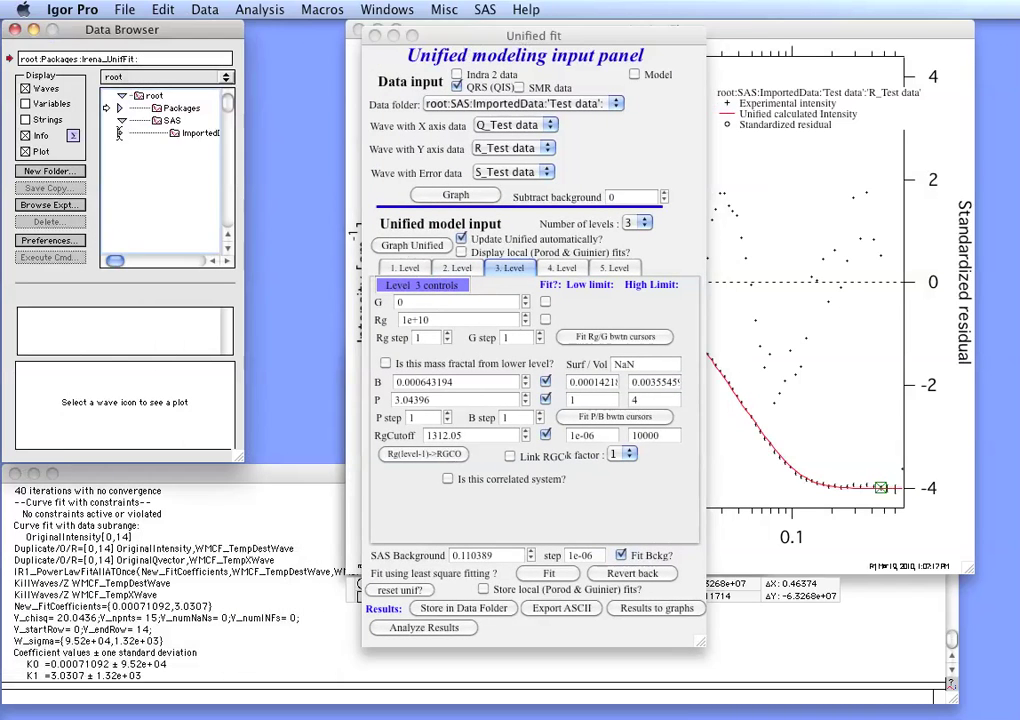
{"action": "left_click_drag", "start_coordinate": [237, 467], "coordinate": [347, 580]}
{"action": "left_click", "coordinate": [120, 146]}
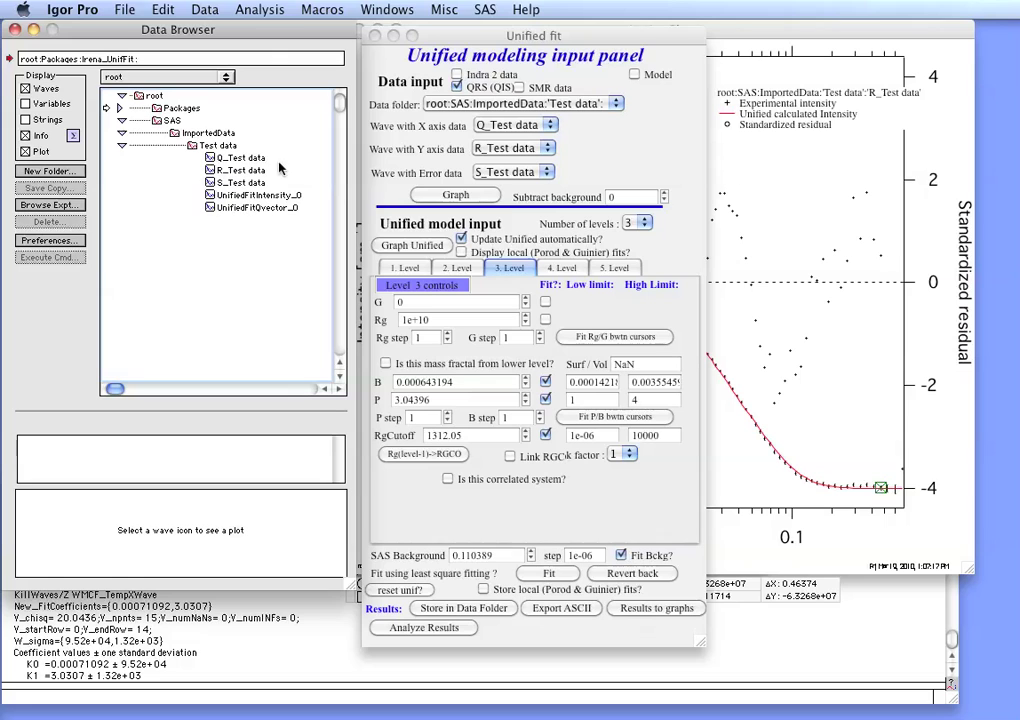
- View the note and preview of the stored UnifiedFitIntensity_0 wave
{"action": "left_click_drag", "start_coordinate": [293, 187], "coordinate": [233, 143]}
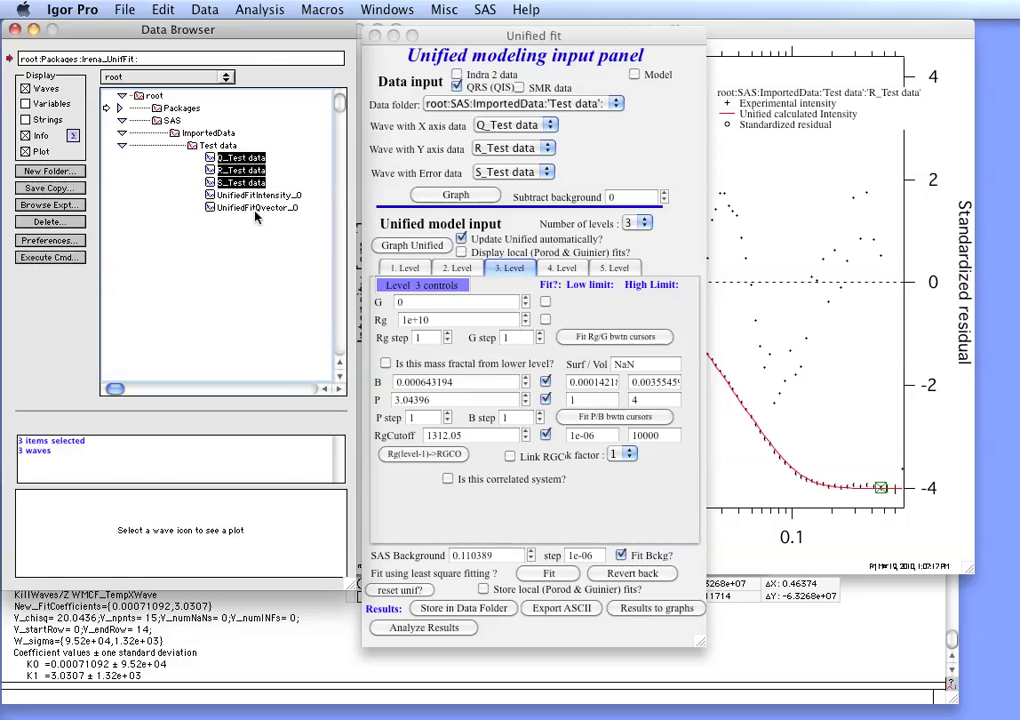
{"action": "left_click", "coordinate": [307, 226]}
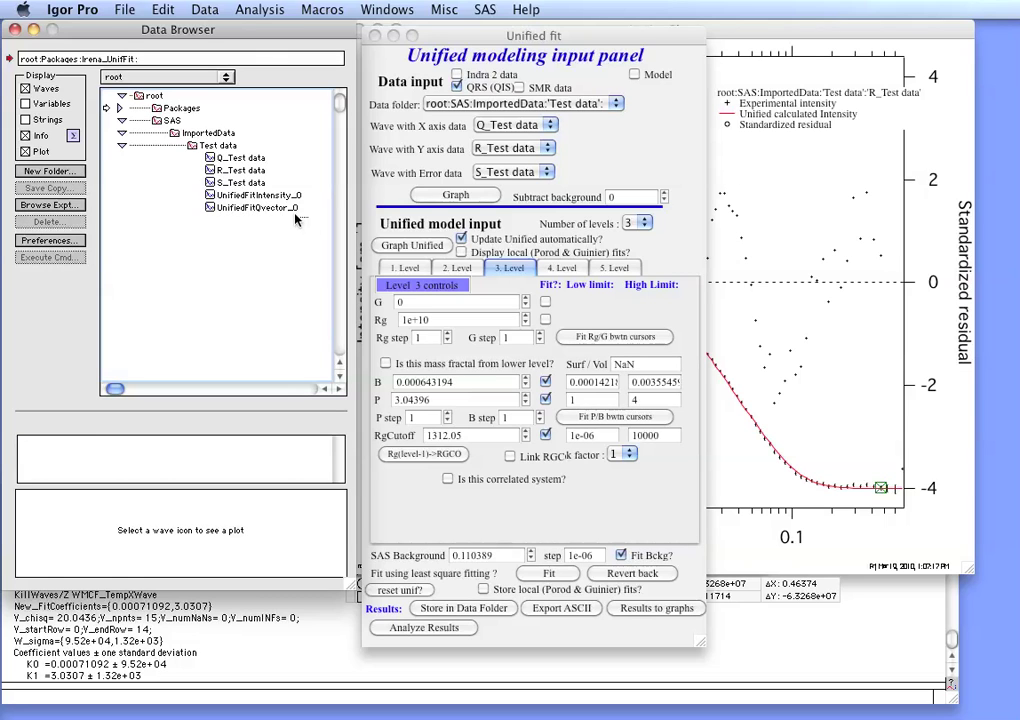
{"action": "left_click_drag", "start_coordinate": [296, 219], "coordinate": [240, 190]}
{"action": "left_click", "coordinate": [238, 203]}
{"action": "left_click", "coordinate": [240, 196]}
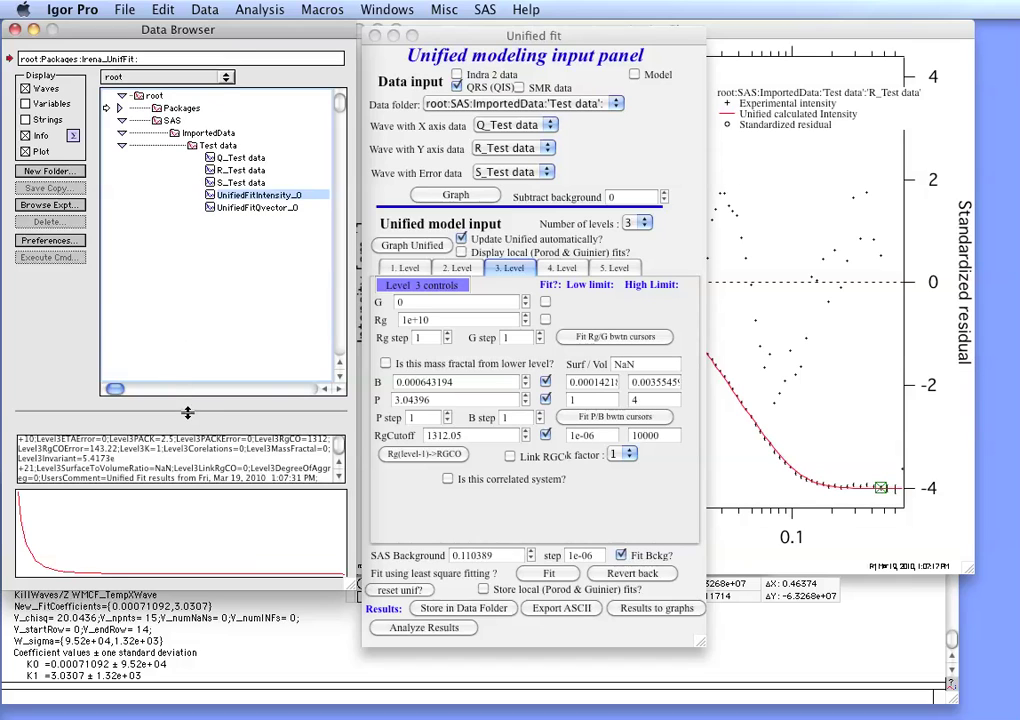
{"action": "left_click_drag", "start_coordinate": [187, 412], "coordinate": [187, 297]}
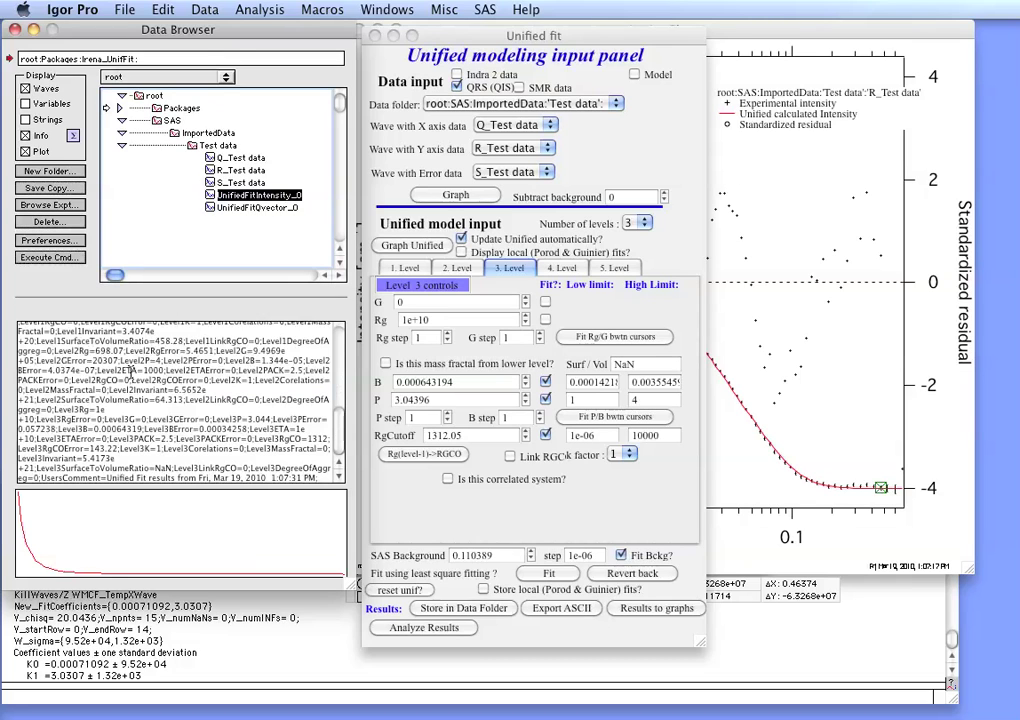
{"action": "left_click_drag", "start_coordinate": [478, 48], "coordinate": [121, 43]}
{"action": "left_click", "coordinate": [457, 42]}
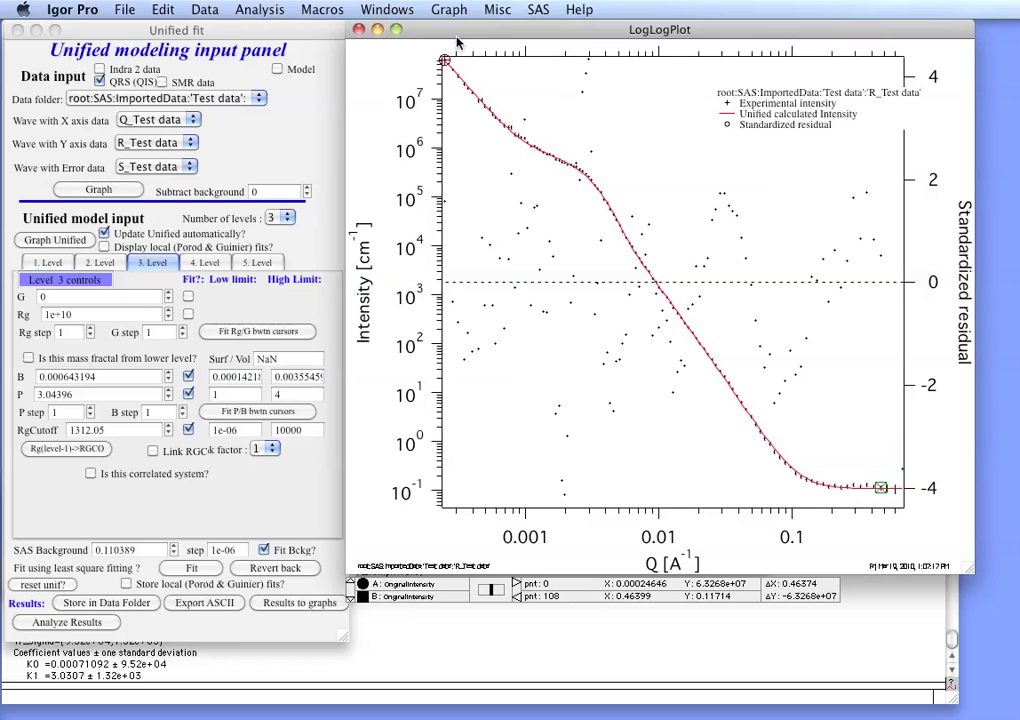
- Post the level 1, 2 and 3 result boxes onto the LogLogPlot and spread them across the plot
{"action": "left_click_drag", "start_coordinate": [465, 38], "coordinate": [477, 38]}
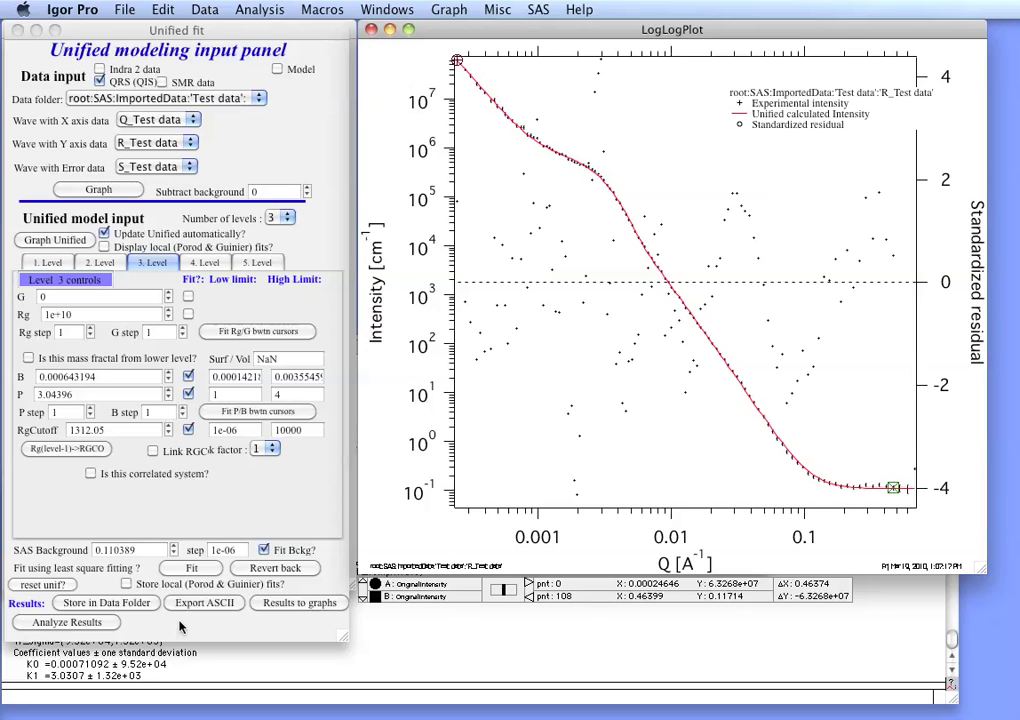
{"action": "left_click", "coordinate": [285, 604]}
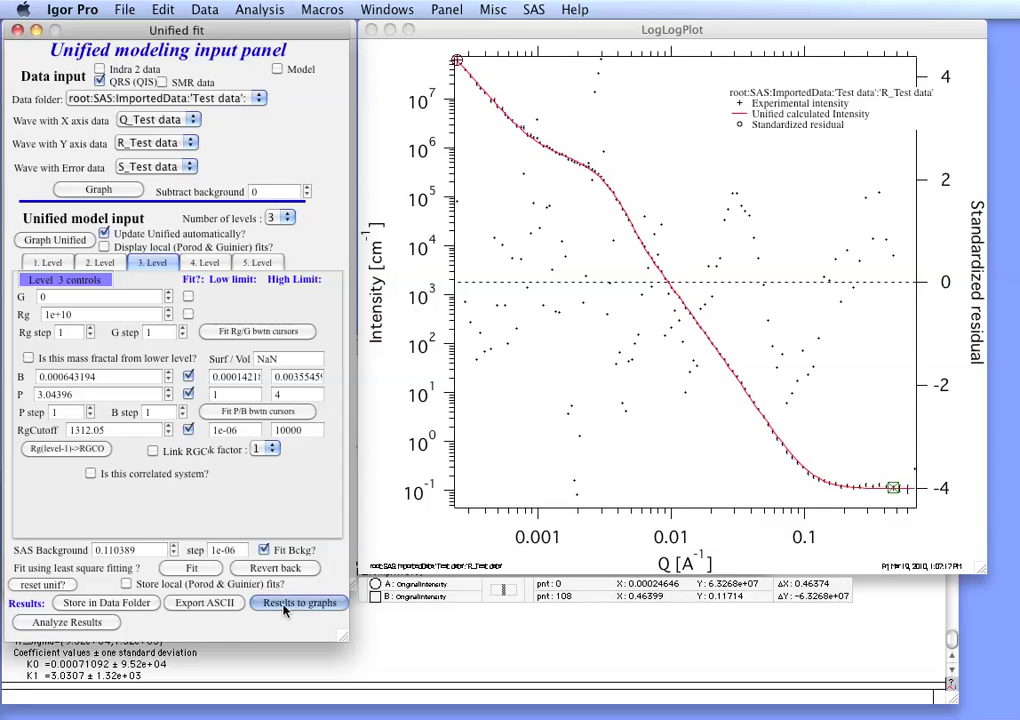
{"action": "left_click", "coordinate": [686, 255]}
{"action": "left_click_drag", "start_coordinate": [686, 255], "coordinate": [643, 251]}
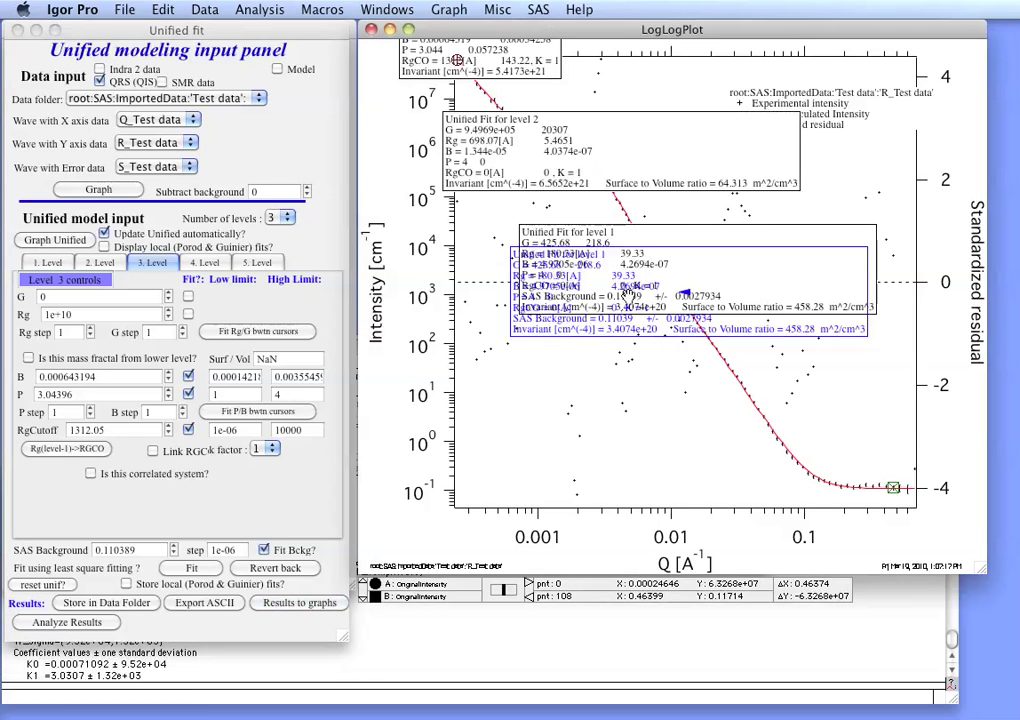
{"action": "left_click_drag", "start_coordinate": [628, 296], "coordinate": [526, 477]}
{"action": "left_click_drag", "start_coordinate": [612, 138], "coordinate": [737, 205]}
{"action": "mouse_move", "coordinate": [488, 61]}
{"action": "left_mouse_down"}
{"action": "mouse_move", "coordinate": [478, 90]}
{"action": "mouse_move", "coordinate": [614, 110]}
{"action": "left_mouse_up"}
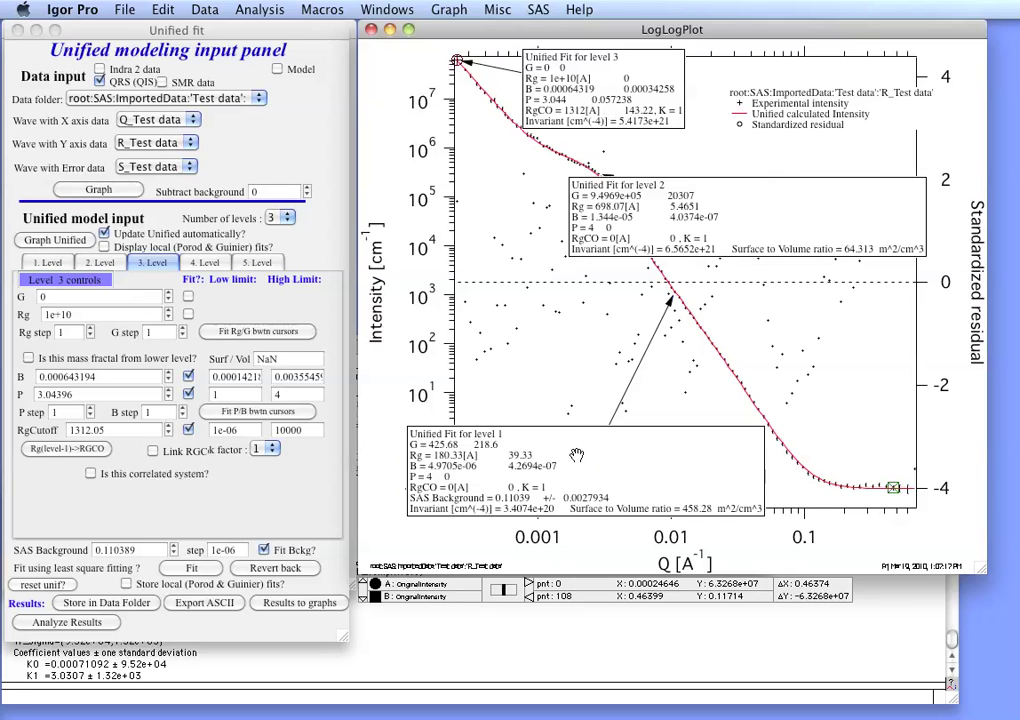
- Move the level 2 results box lower and shift the level 1 box right so they no longer overlap
{"action": "left_click_drag", "start_coordinate": [576, 457], "coordinate": [570, 449]}
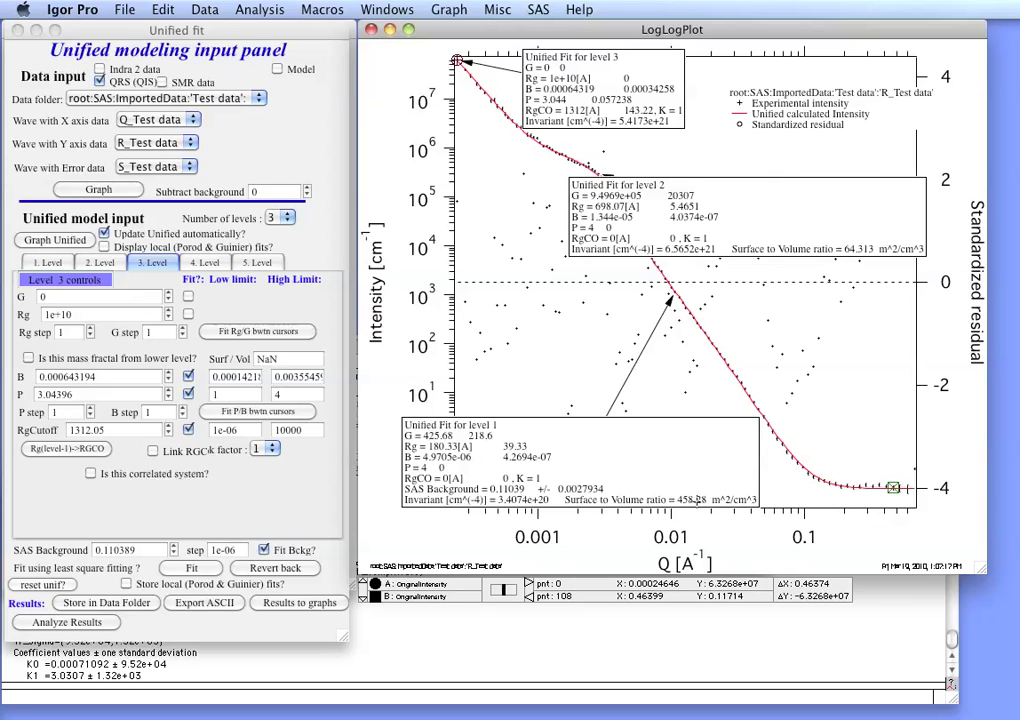
{"action": "mouse_move", "coordinate": [614, 197]}
{"action": "left_mouse_down"}
{"action": "mouse_move", "coordinate": [560, 230]}
{"action": "mouse_move", "coordinate": [706, 277]}
{"action": "left_mouse_up"}
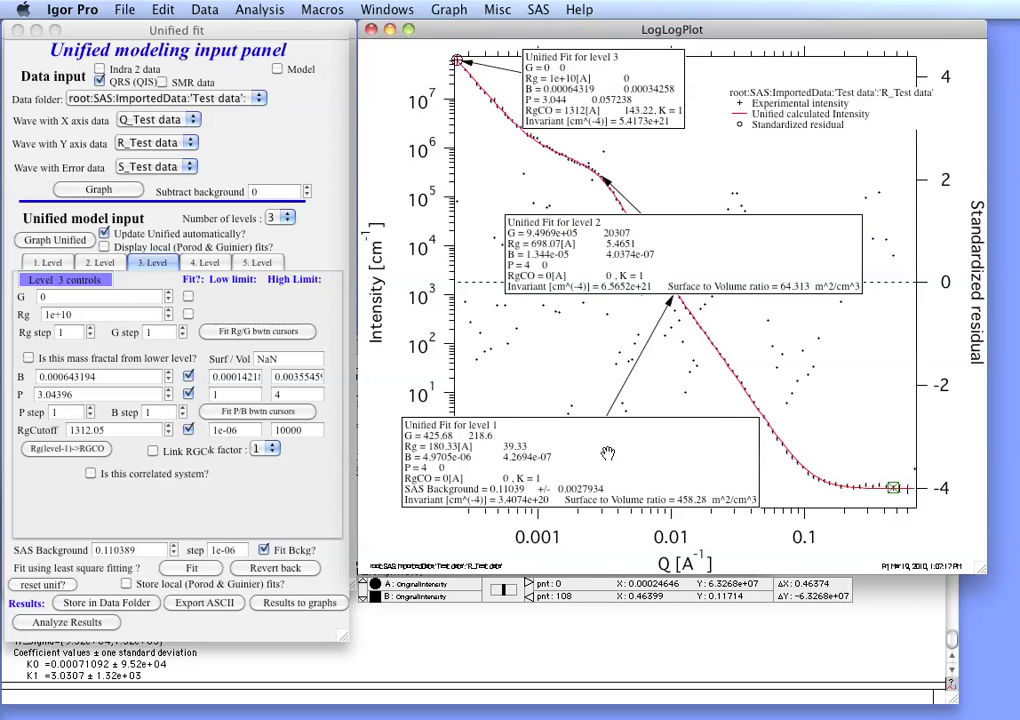
{"action": "left_click_drag", "start_coordinate": [607, 455], "coordinate": [660, 452]}
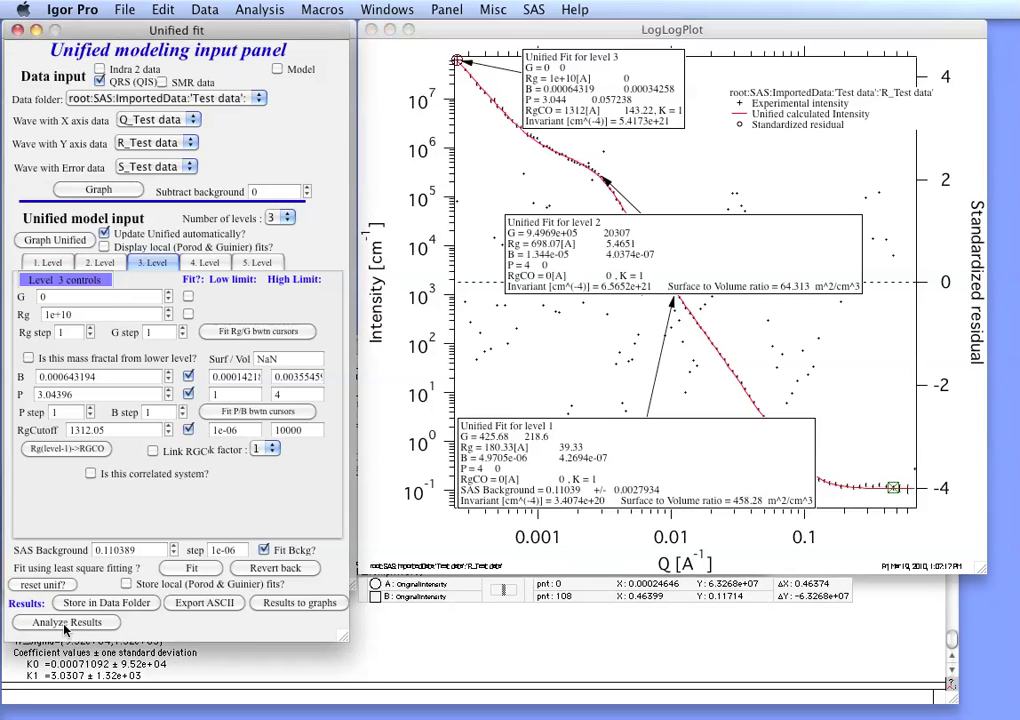
- Open the special-case evaluation of the fit results and choose the Invariant analysis
{"action": "left_click", "coordinate": [66, 622]}
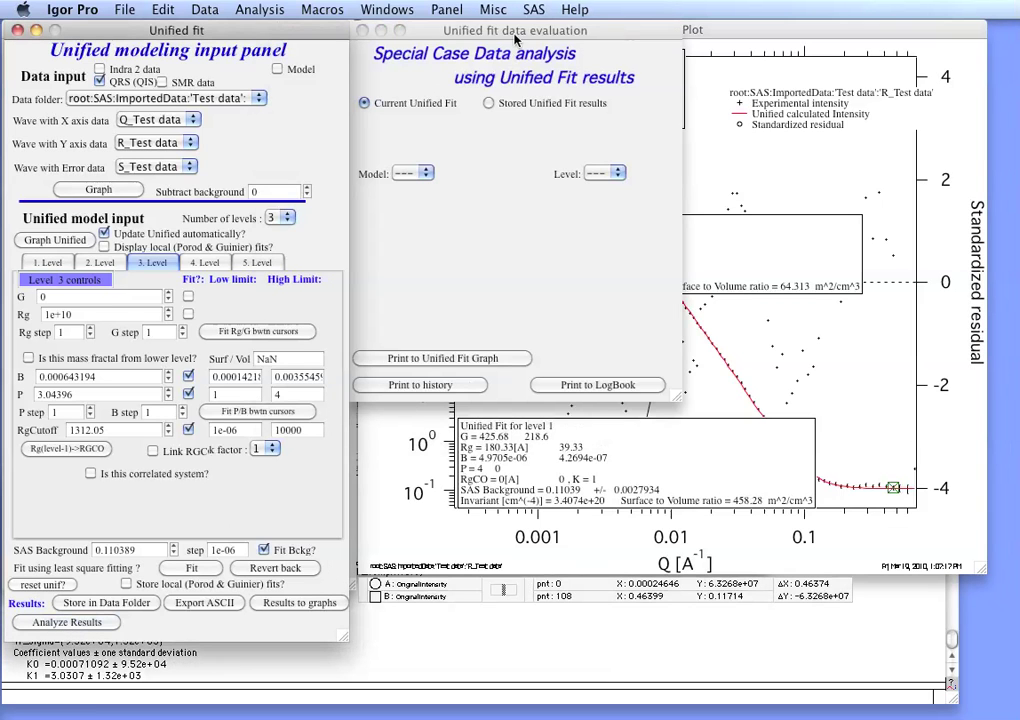
{"action": "left_click_drag", "start_coordinate": [514, 34], "coordinate": [288, 55]}
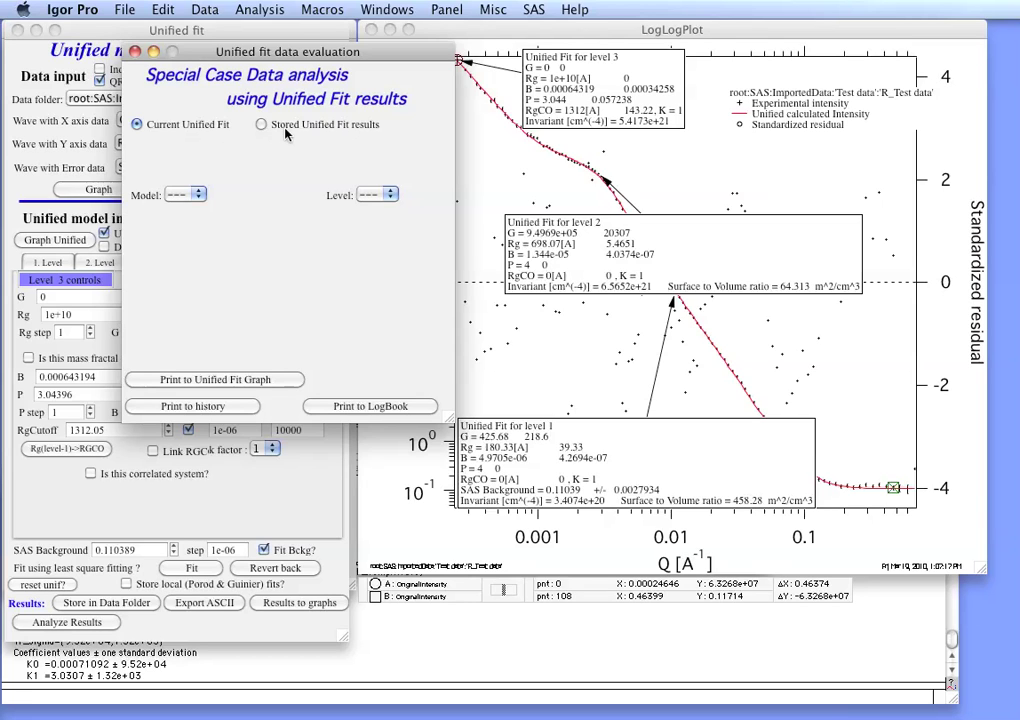
{"action": "left_click", "coordinate": [199, 196]}
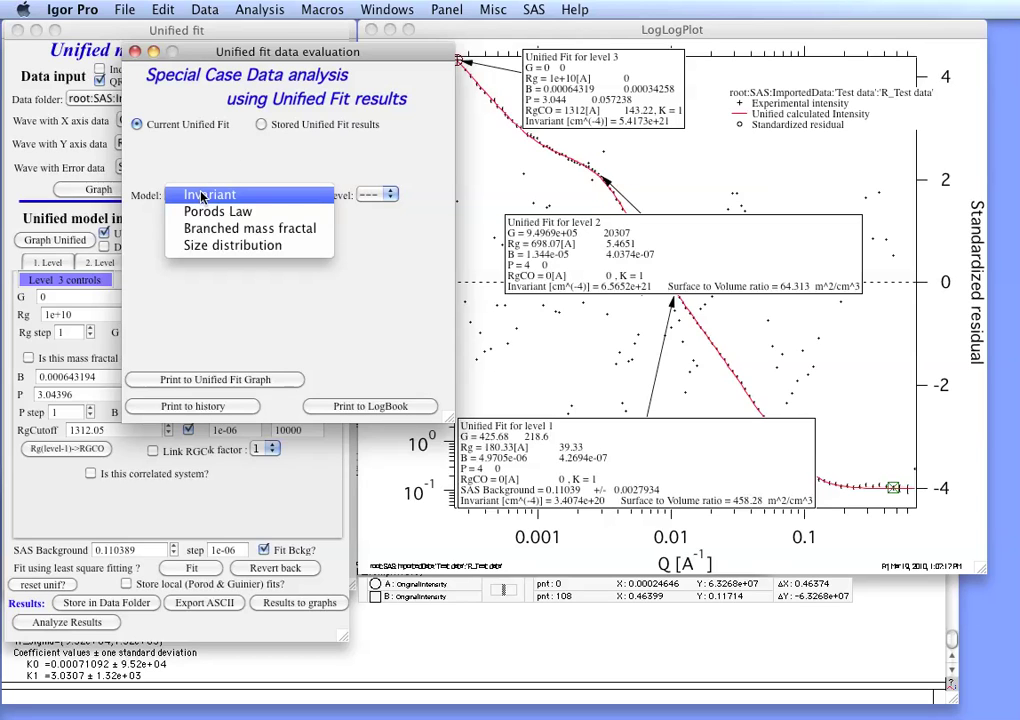
{"action": "left_click", "coordinate": [201, 196]}
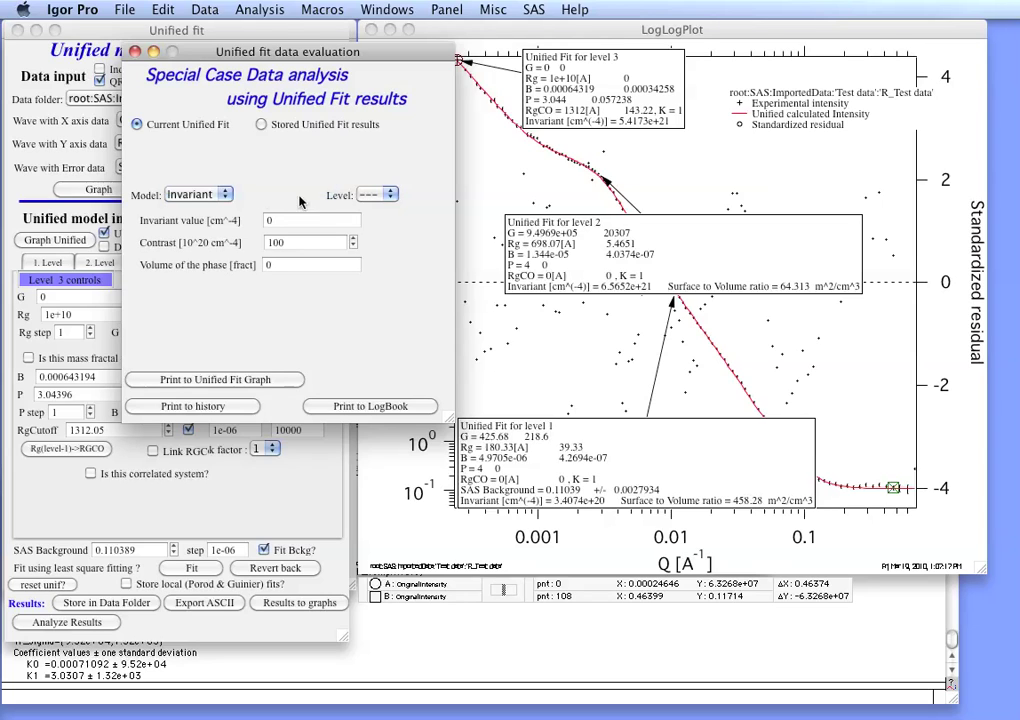
- Evaluate the level 1 invariant with a contrast of 1091
{"action": "left_click", "coordinate": [370, 196]}
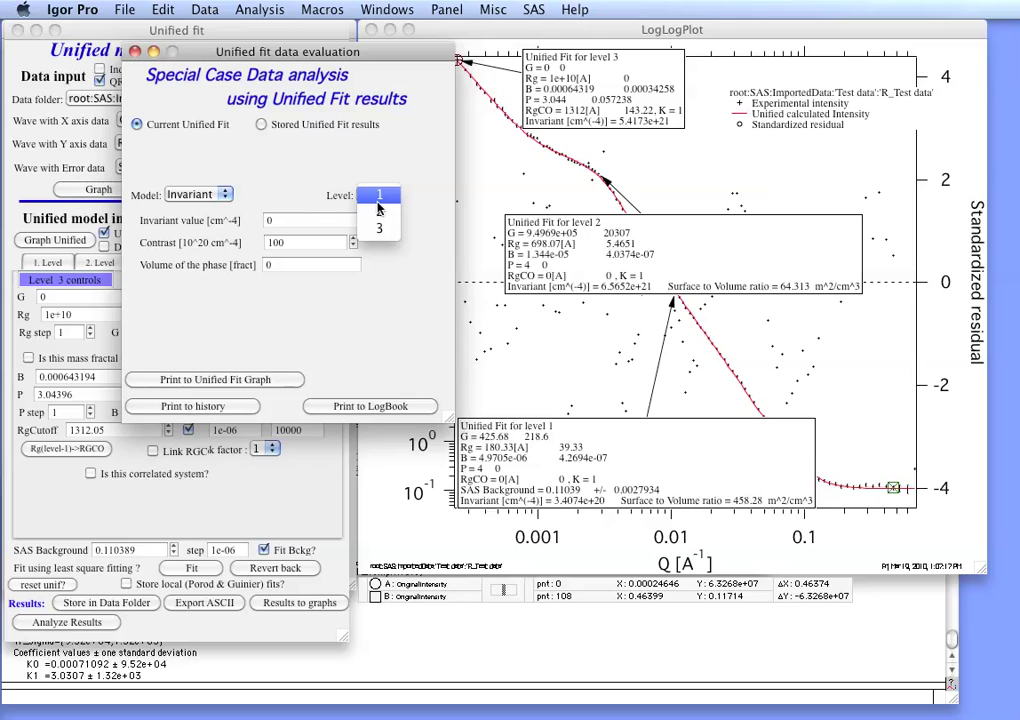
{"action": "left_click", "coordinate": [378, 203]}
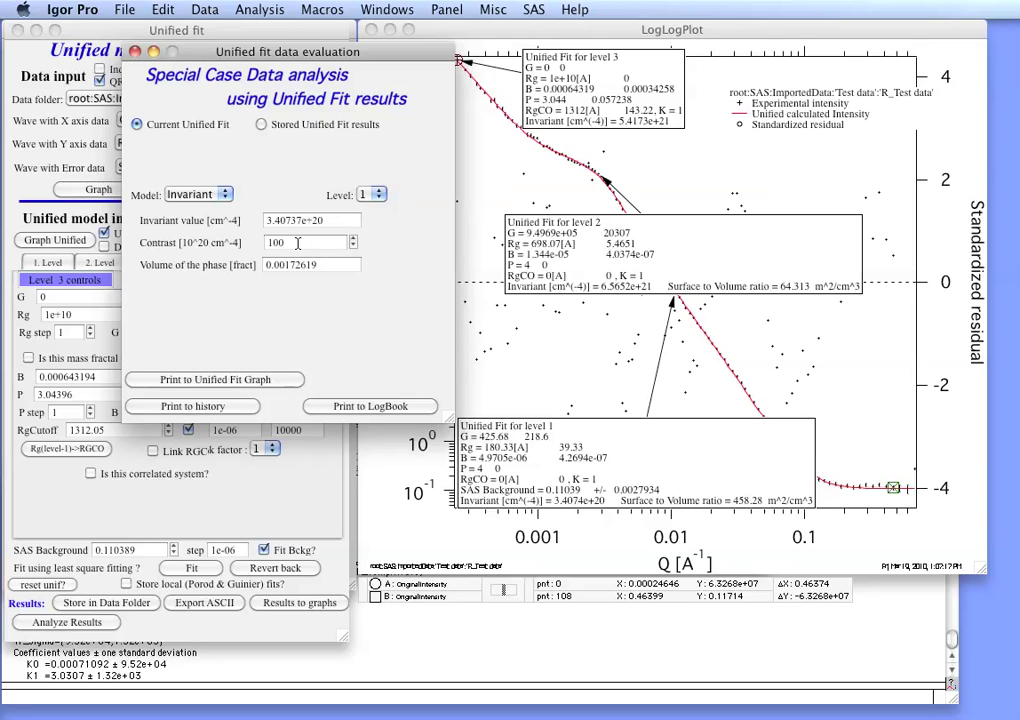
{"action": "double_click", "coordinate": [288, 242]}
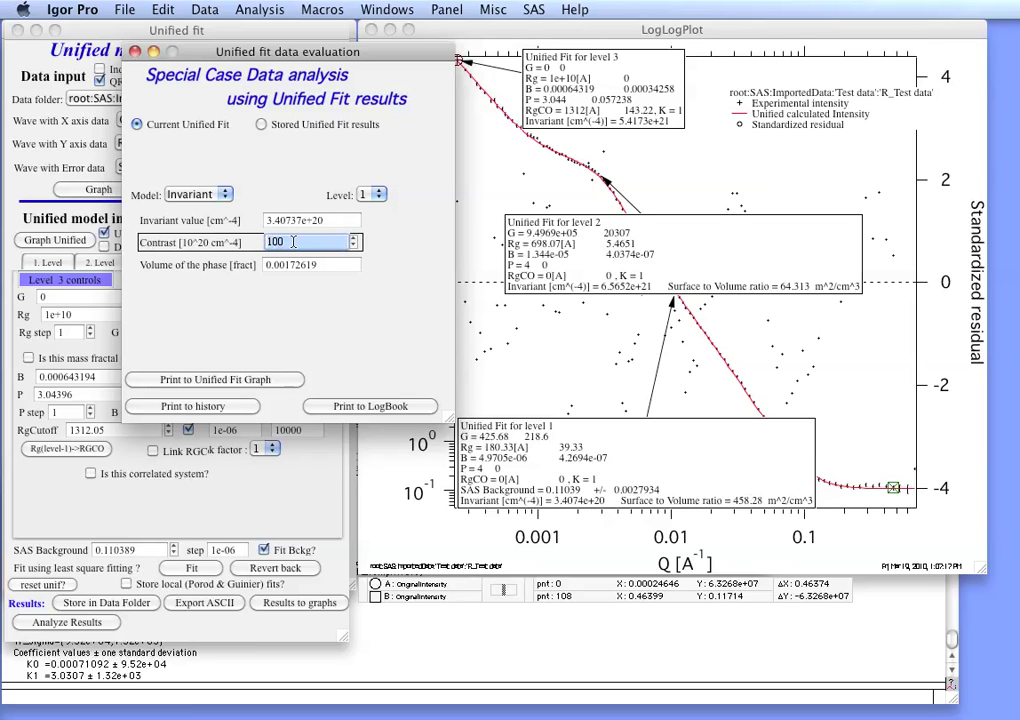
{"action": "type", "text": "10"}
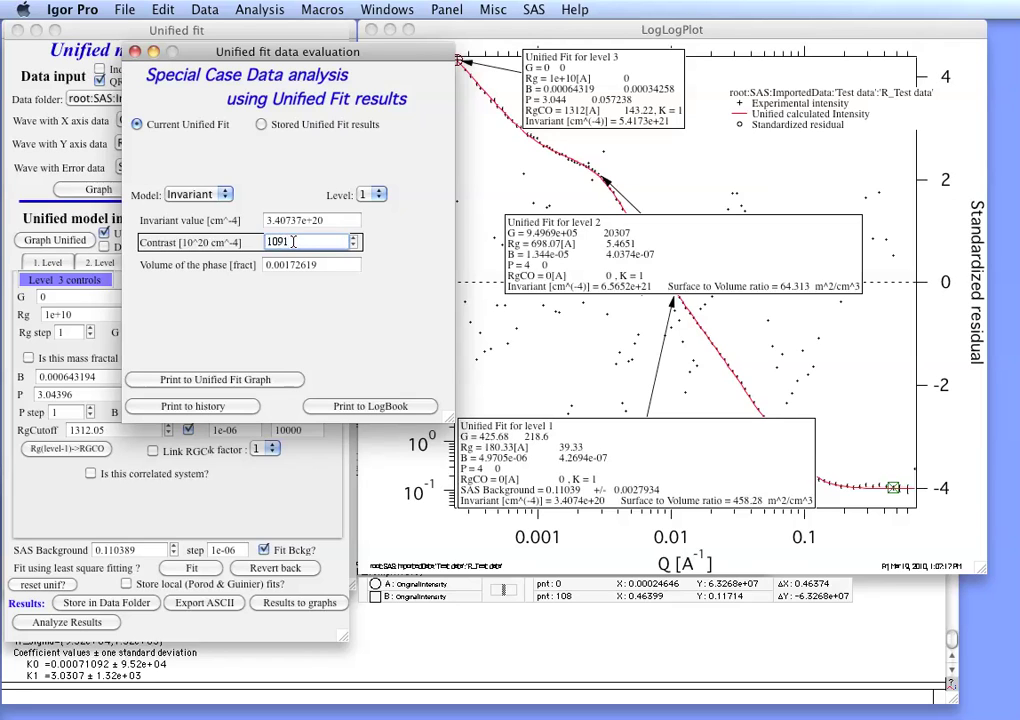
{"action": "key", "text": "Return"}
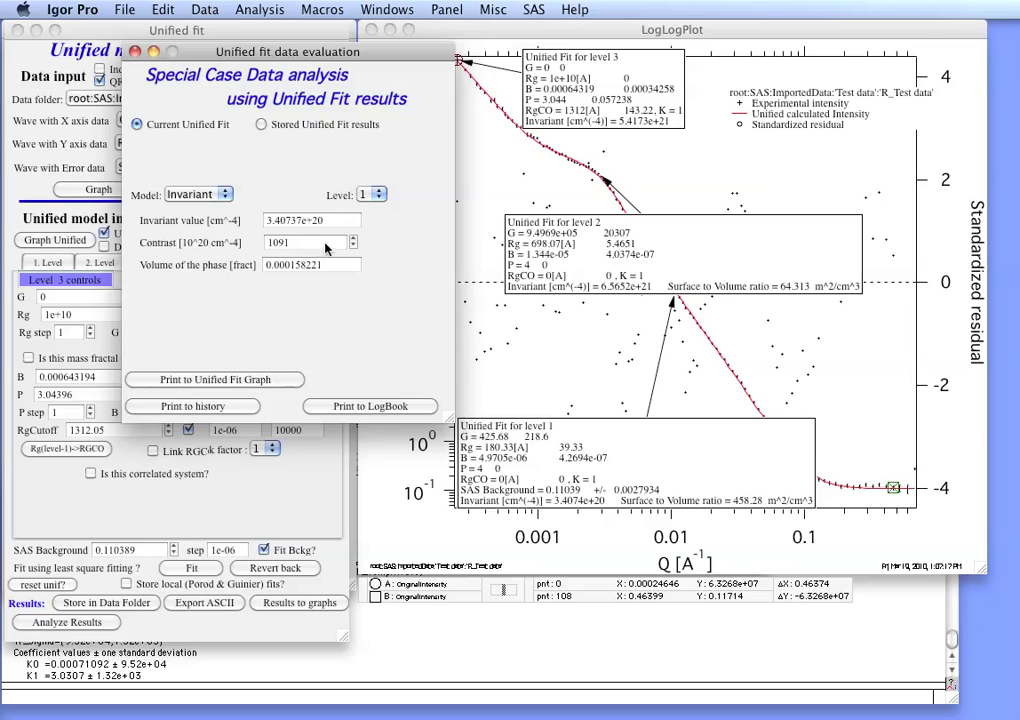
- Toggle the invariant between levels 1 and 2, ending on level 2 (phase volume 0.00304855)
{"action": "left_click", "coordinate": [369, 194]}
{"action": "left_click", "coordinate": [373, 209]}
{"action": "left_click", "coordinate": [377, 198]}
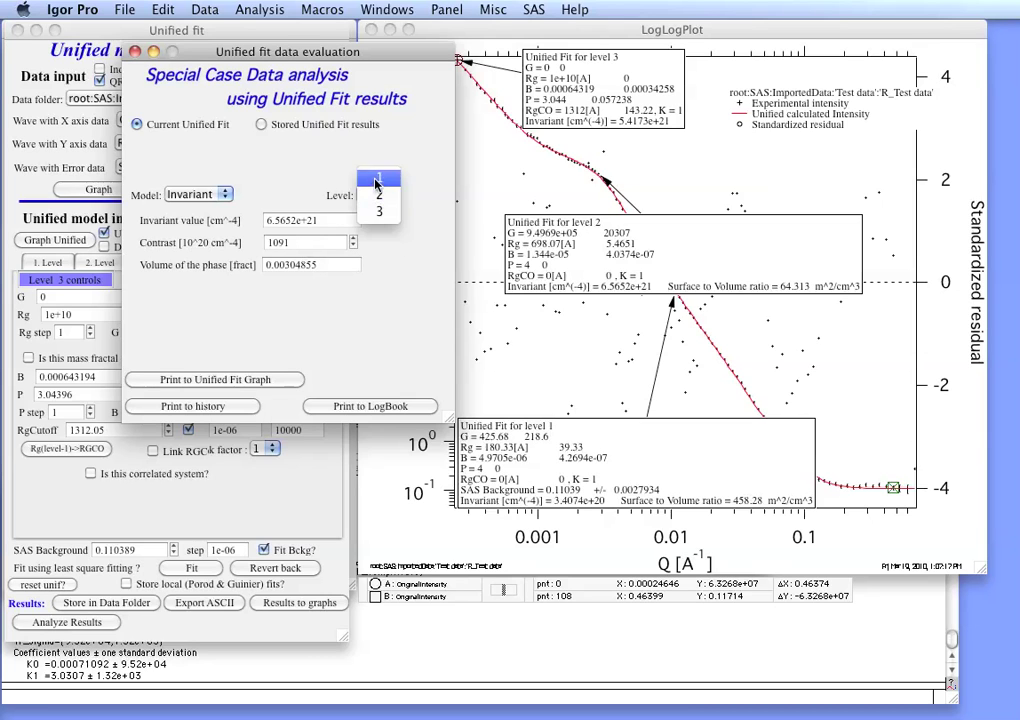
{"action": "left_click", "coordinate": [377, 180]}
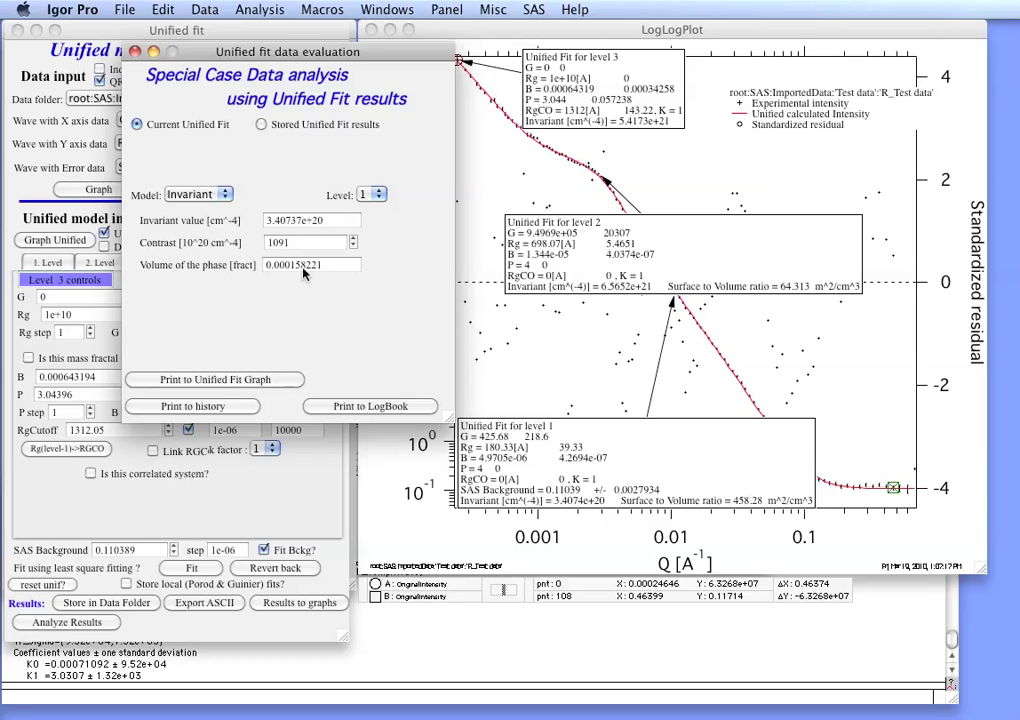
{"action": "left_click", "coordinate": [370, 194]}
{"action": "left_click", "coordinate": [377, 196]}
{"action": "left_click", "coordinate": [370, 194]}
{"action": "left_click", "coordinate": [377, 212]}
{"action": "left_click", "coordinate": [226, 196]}
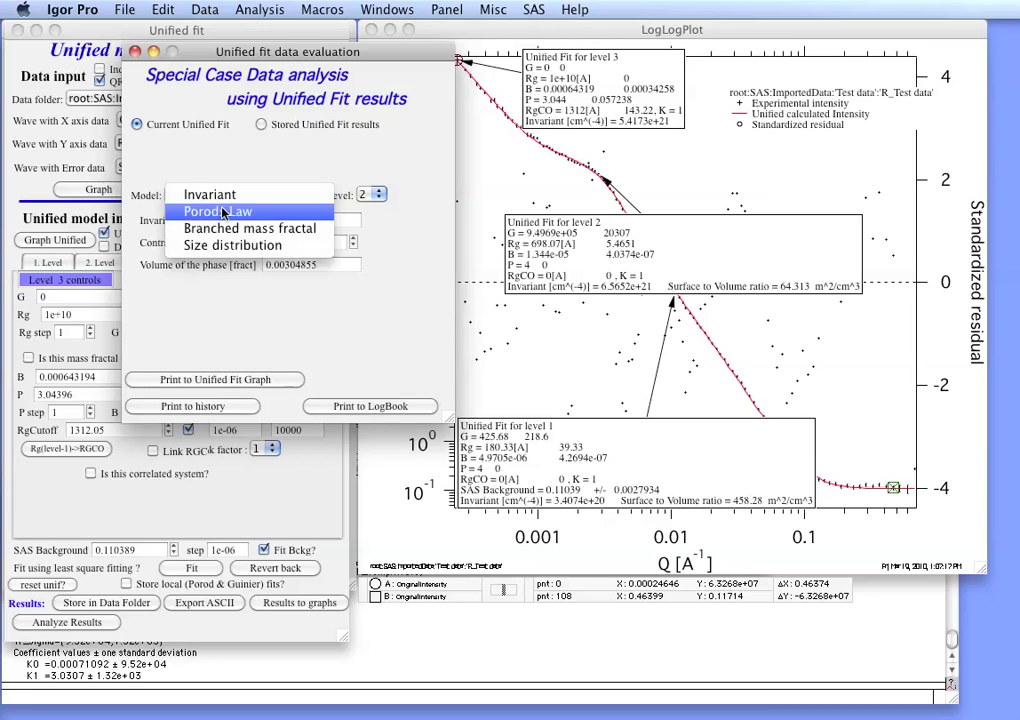
- Apply Porod's law to level 1 with contrast 1091, giving specific surface area 725.099 cm^2/cm^3
{"action": "left_click", "coordinate": [222, 212]}
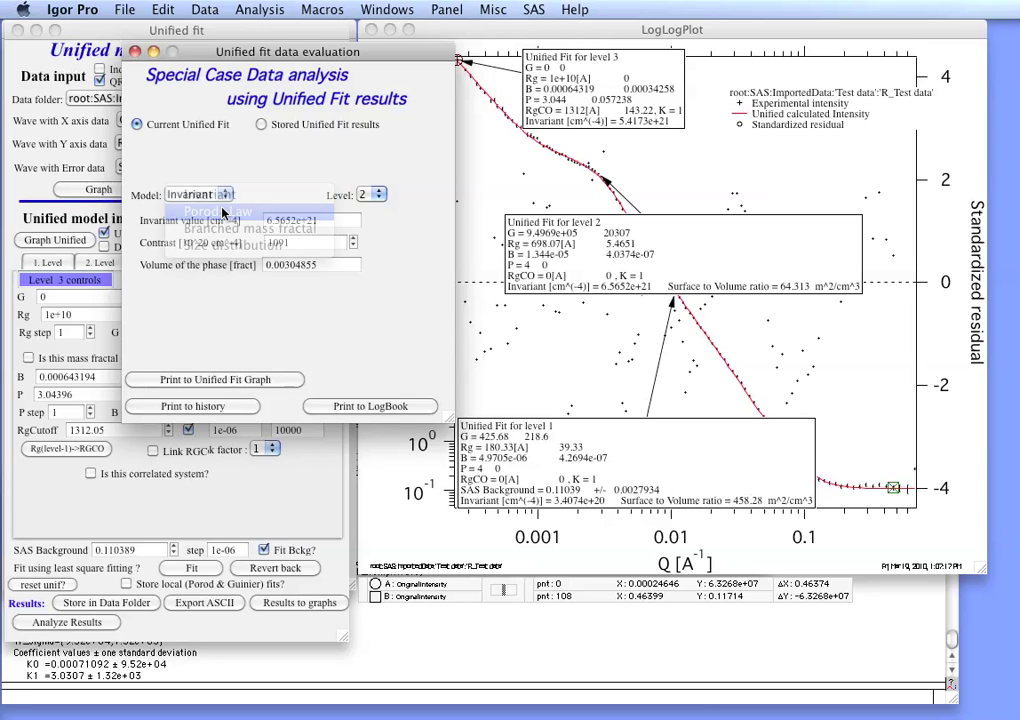
{"action": "left_click", "coordinate": [387, 205]}
{"action": "left_click", "coordinate": [386, 199]}
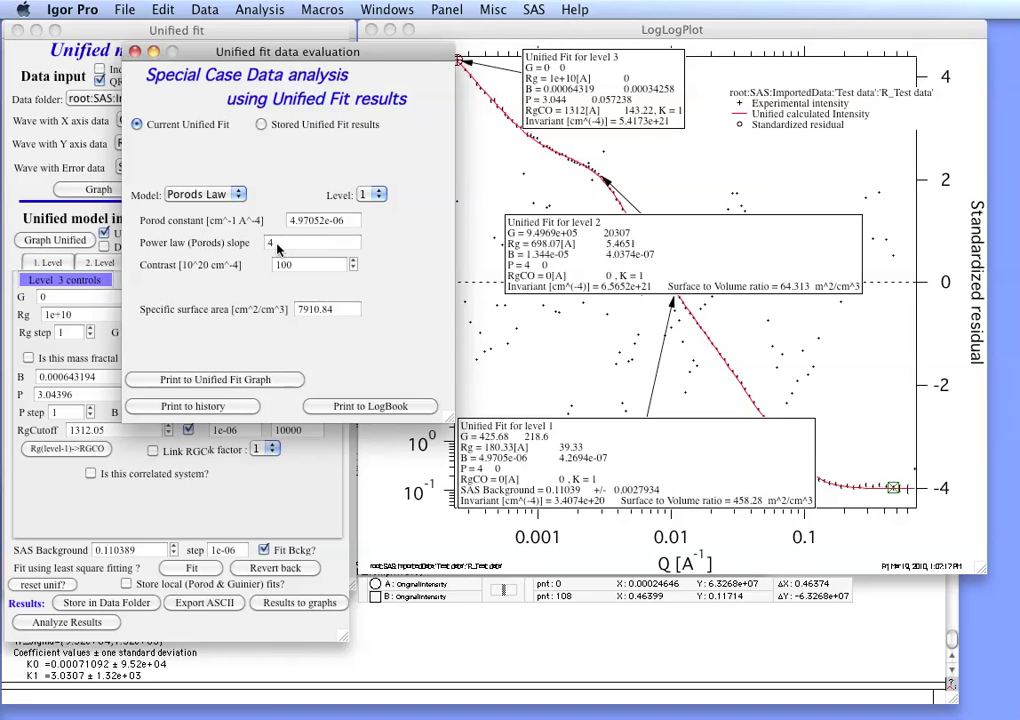
{"action": "left_click", "coordinate": [305, 221]}
{"action": "left_click", "coordinate": [296, 265]}
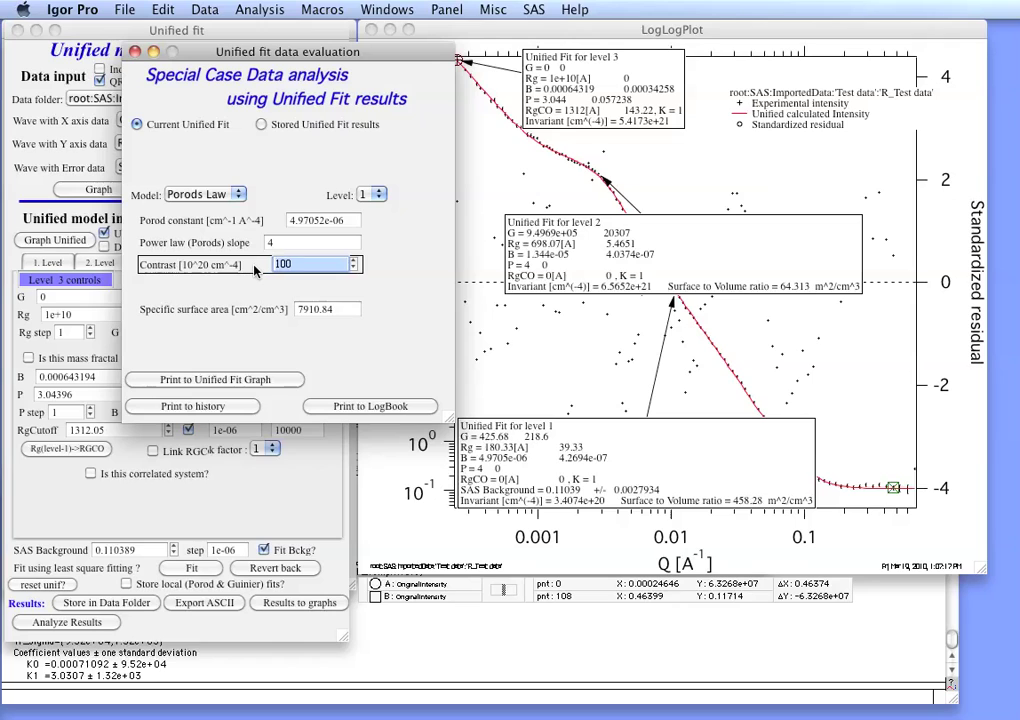
{"action": "type", "text": "1091"}
{"action": "key", "text": "Return"}
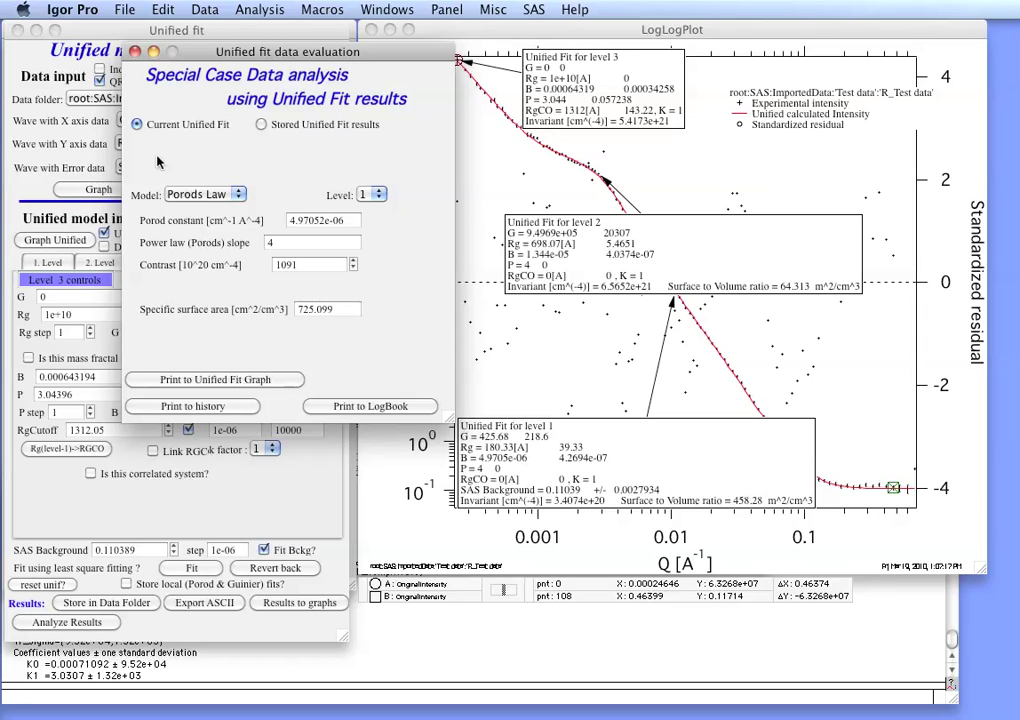
{"action": "left_click", "coordinate": [200, 194]}
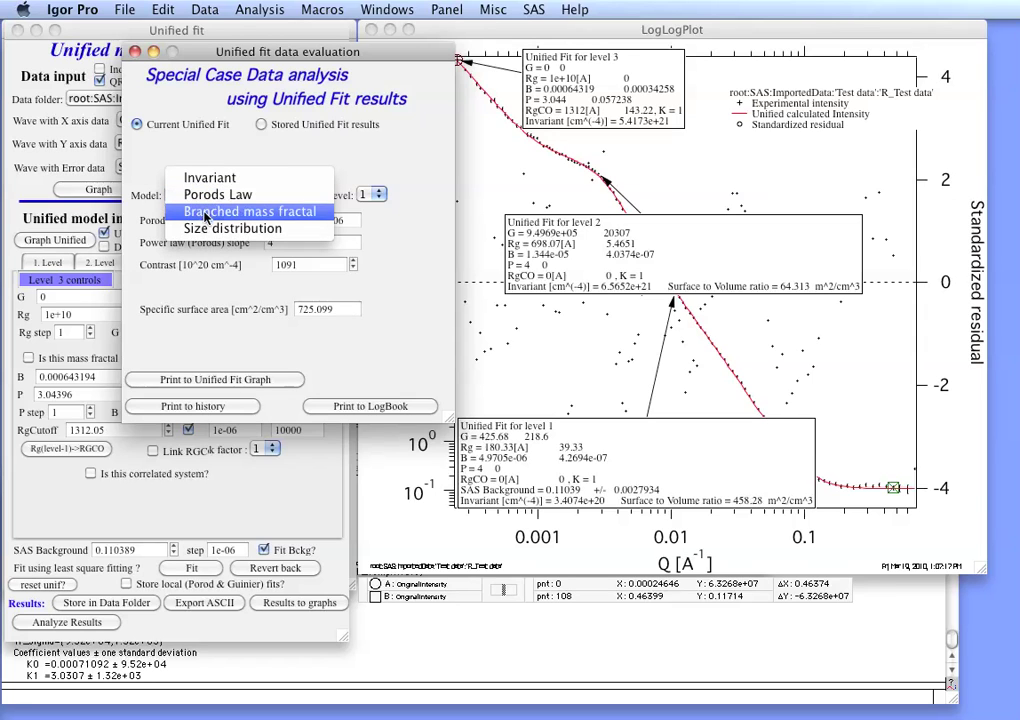
- Run the Branched mass fractal model on level 3/2, which is flagged as too polydisperse (c < 1)
{"action": "left_click", "coordinate": [205, 212]}
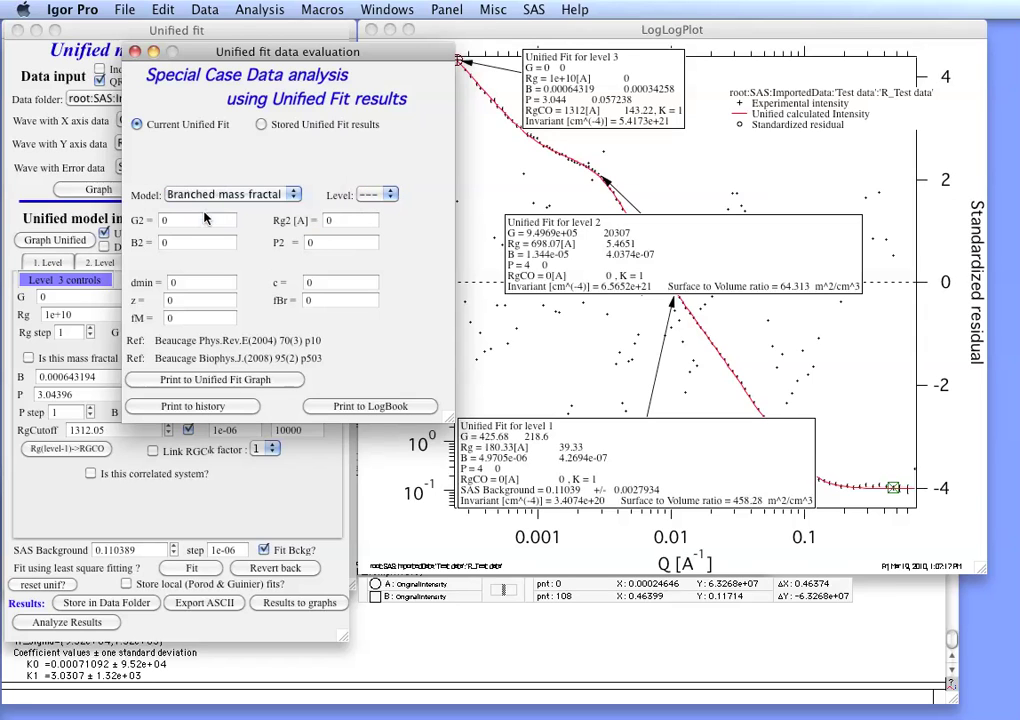
{"action": "left_click", "coordinate": [378, 196]}
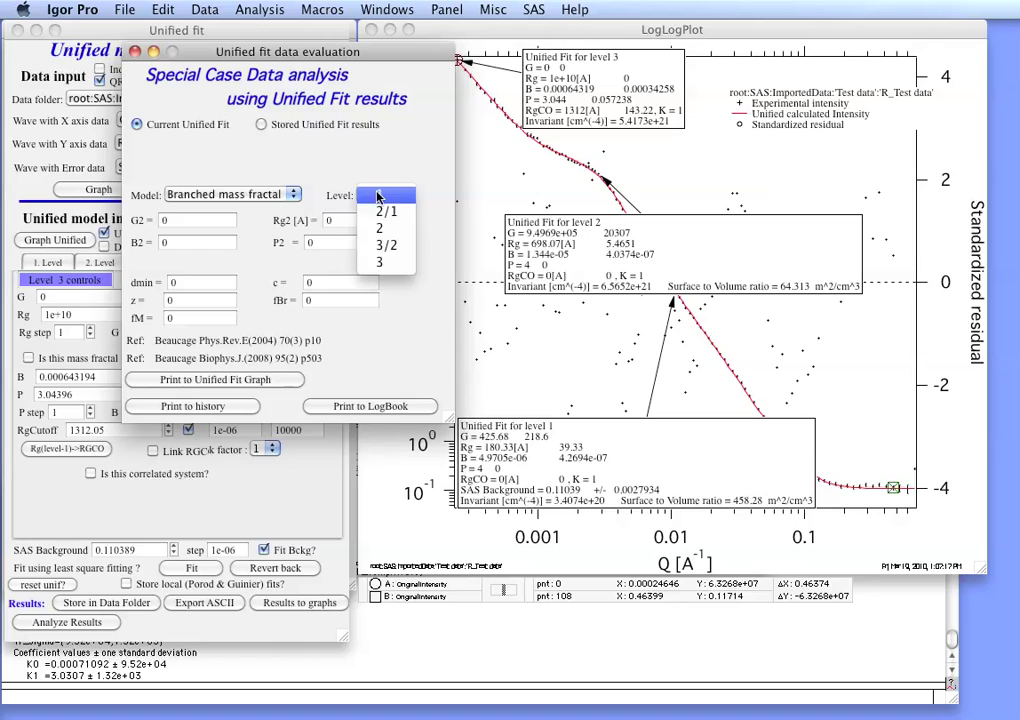
{"action": "left_click", "coordinate": [389, 255]}
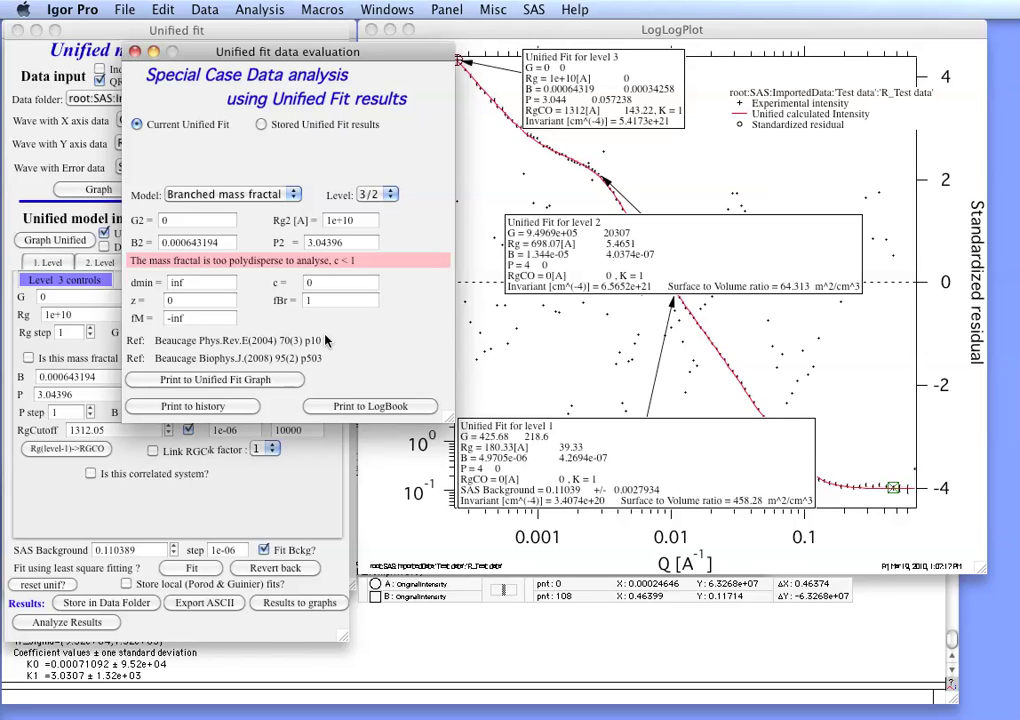
{"action": "left_click", "coordinate": [293, 194]}
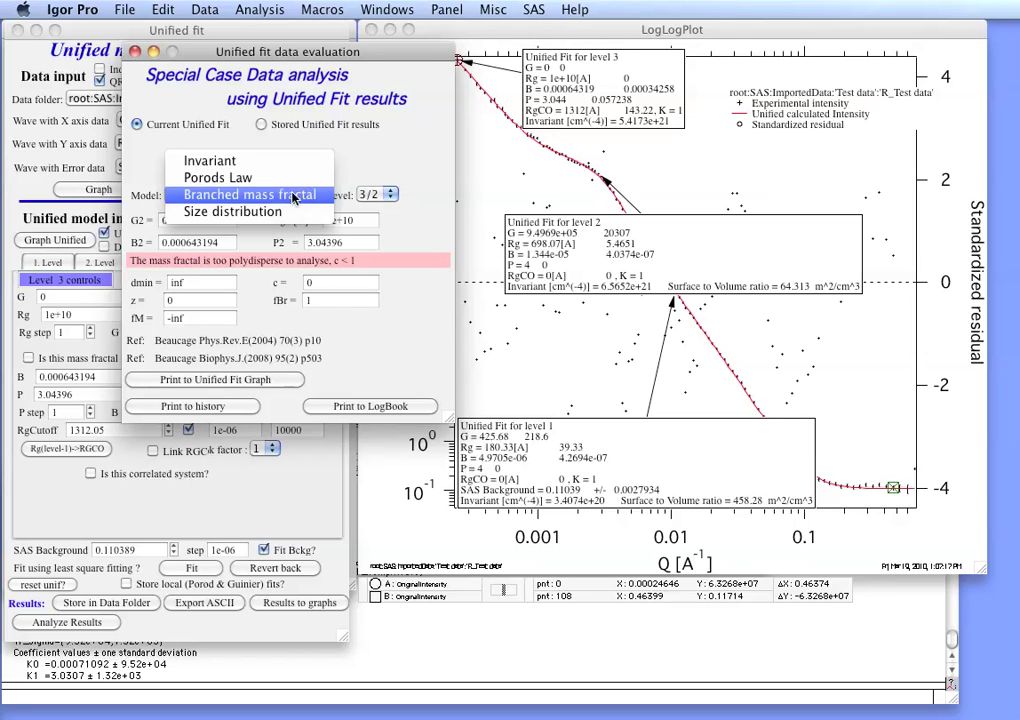
{"action": "left_click", "coordinate": [287, 213]}
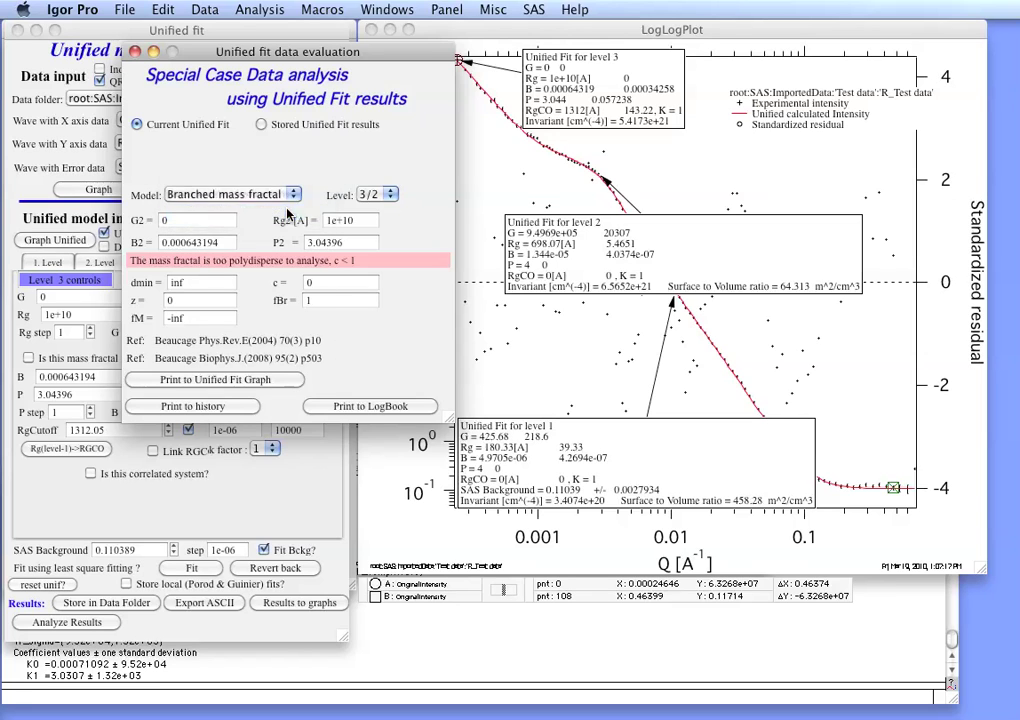
- Compute and plot the level 2 log-normal size distribution (geometric mean 588.802, sigma 0.246588)
{"action": "left_click", "coordinate": [390, 195]}
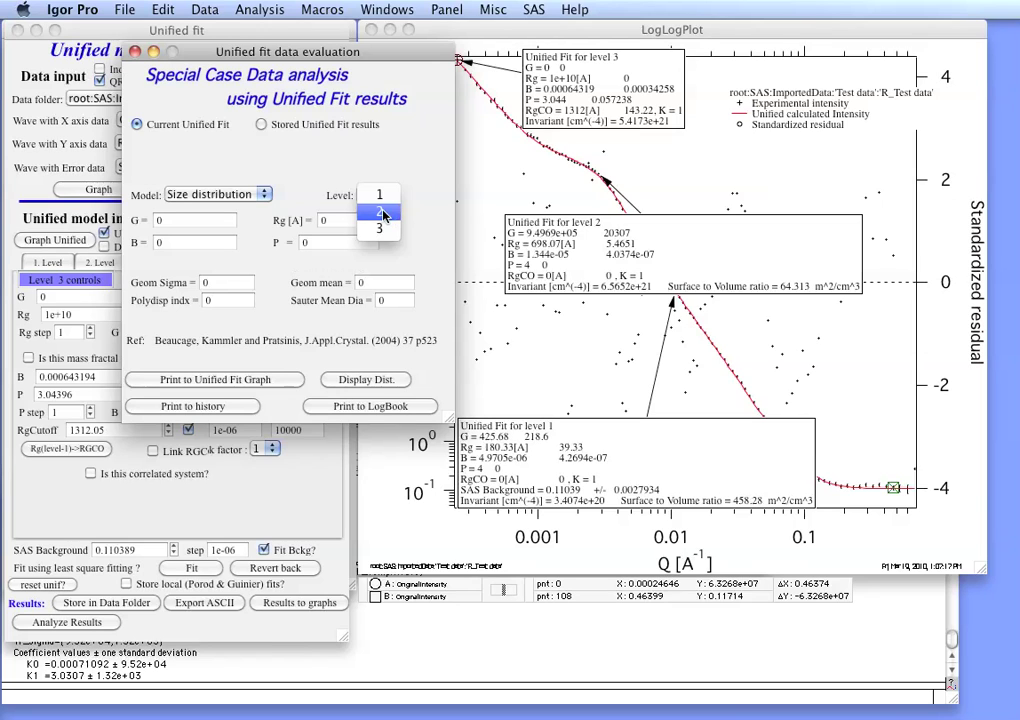
{"action": "left_click", "coordinate": [386, 212]}
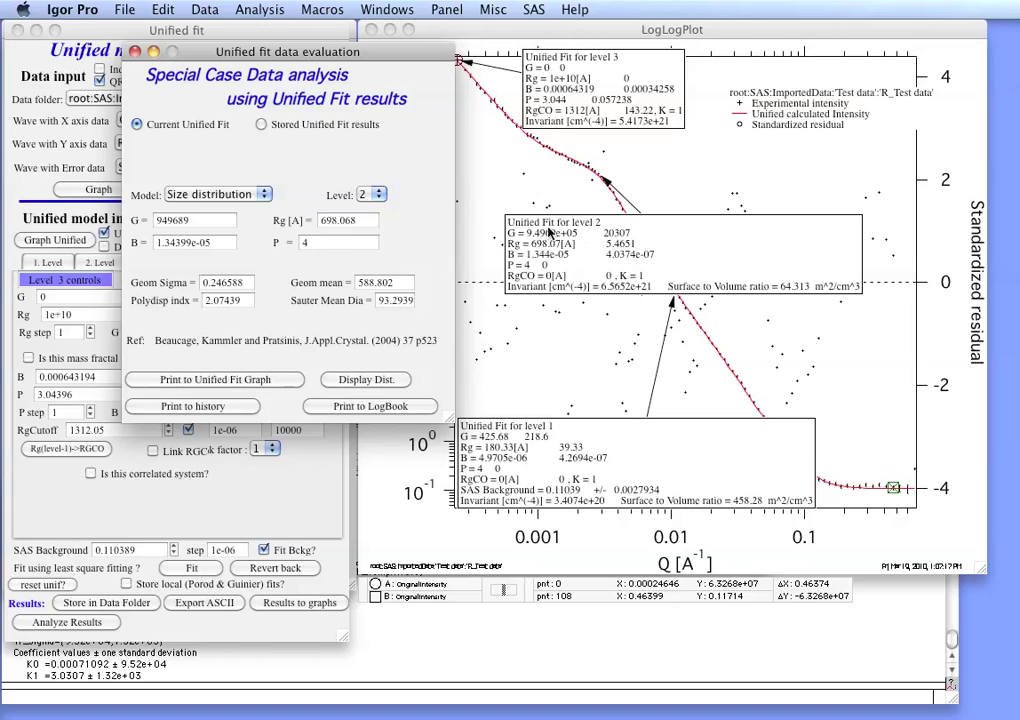
{"action": "left_click", "coordinate": [383, 386]}
{"action": "left_click_drag", "start_coordinate": [285, 51], "coordinate": [207, 41]}
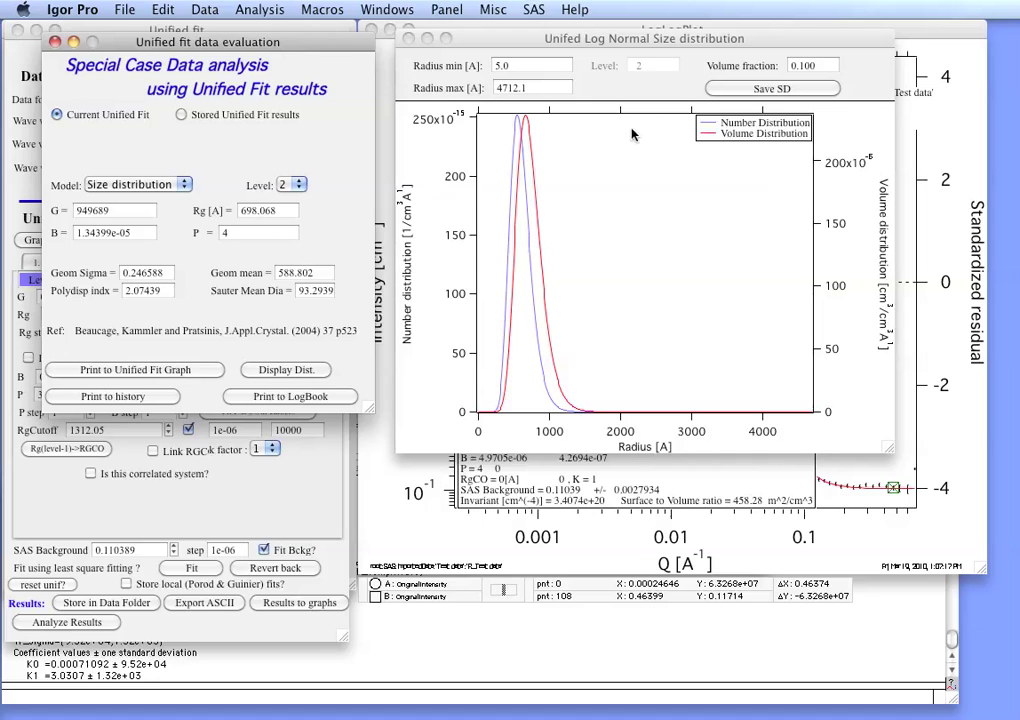
- Save the size distribution waves with the default comment and print the results to the history
{"action": "left_click", "coordinate": [792, 90]}
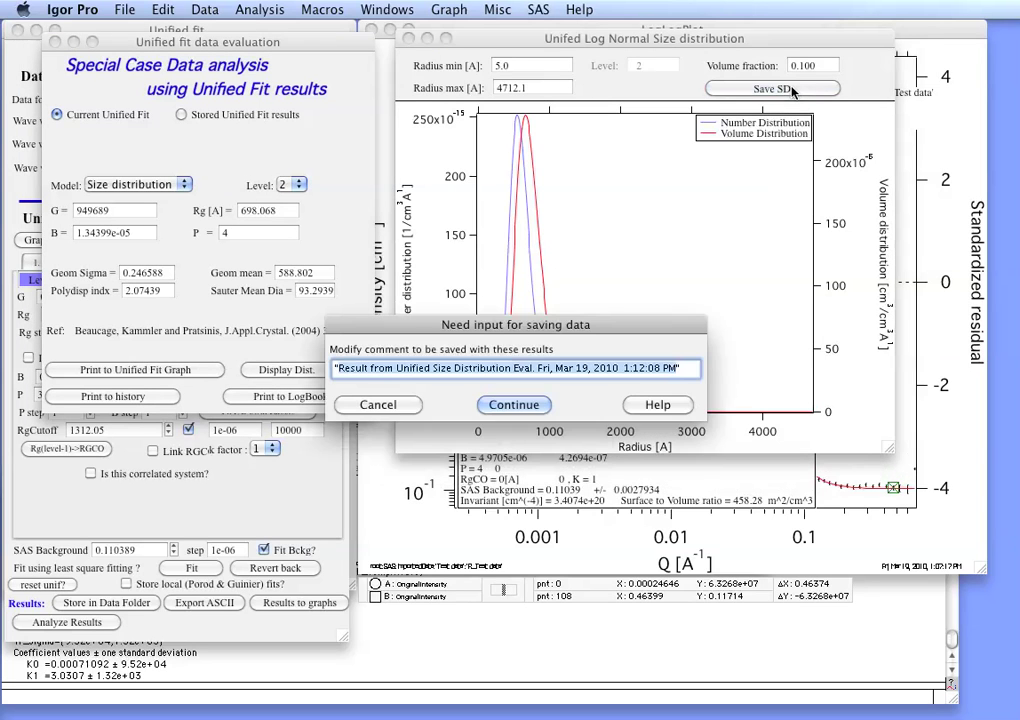
{"action": "left_click", "coordinate": [513, 405]}
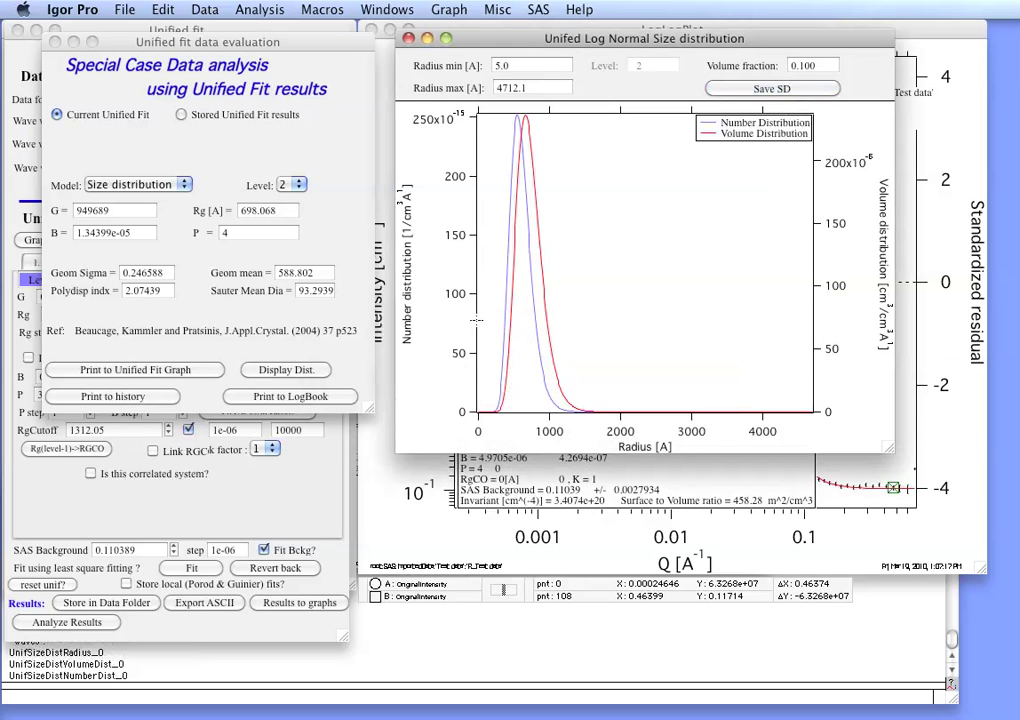
{"action": "left_click", "coordinate": [115, 396]}
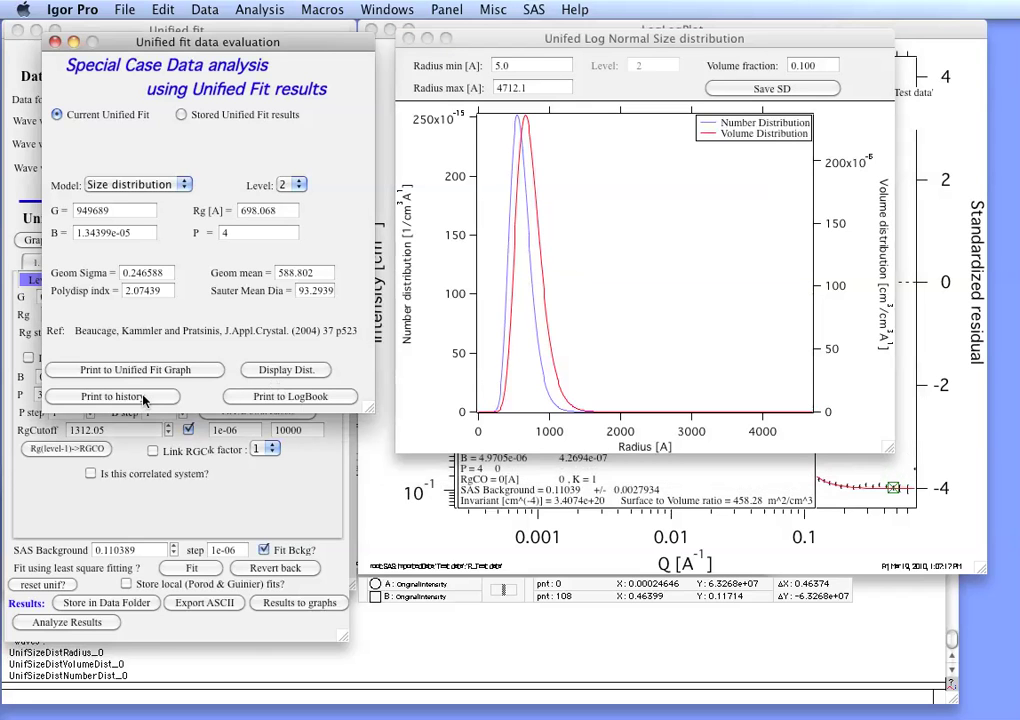
{"action": "left_click", "coordinate": [115, 396]}
{"action": "left_click", "coordinate": [380, 626]}
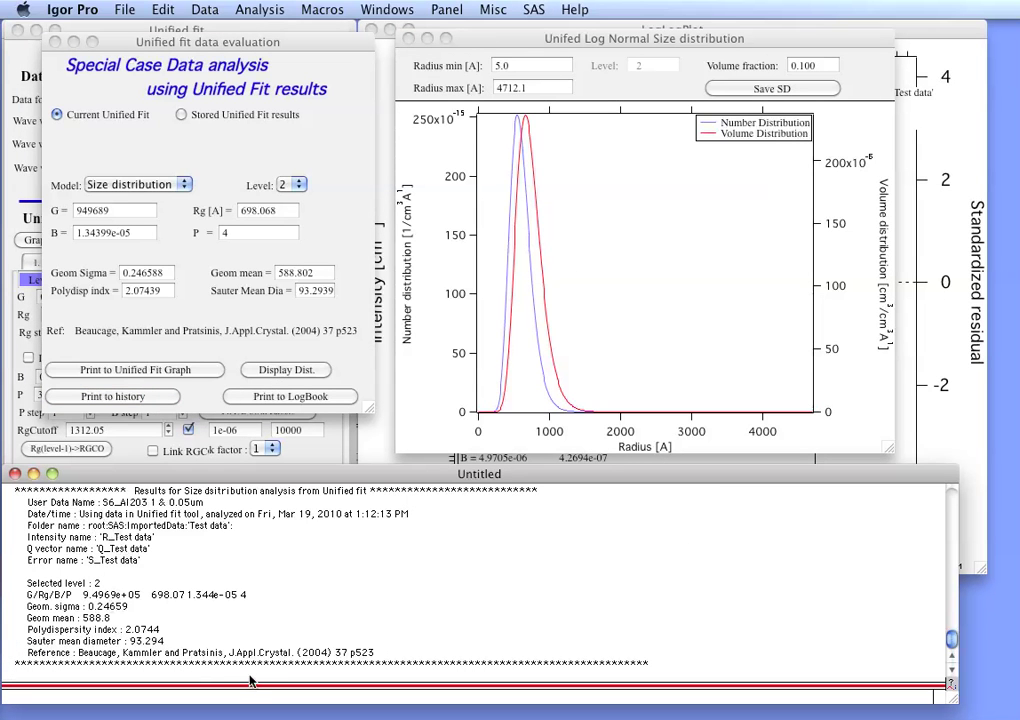
- Rearrange the Unified fit panel, evaluation window and distribution graph, checking the saved waves in the Data Browser
{"action": "left_click", "coordinate": [205, 31]}
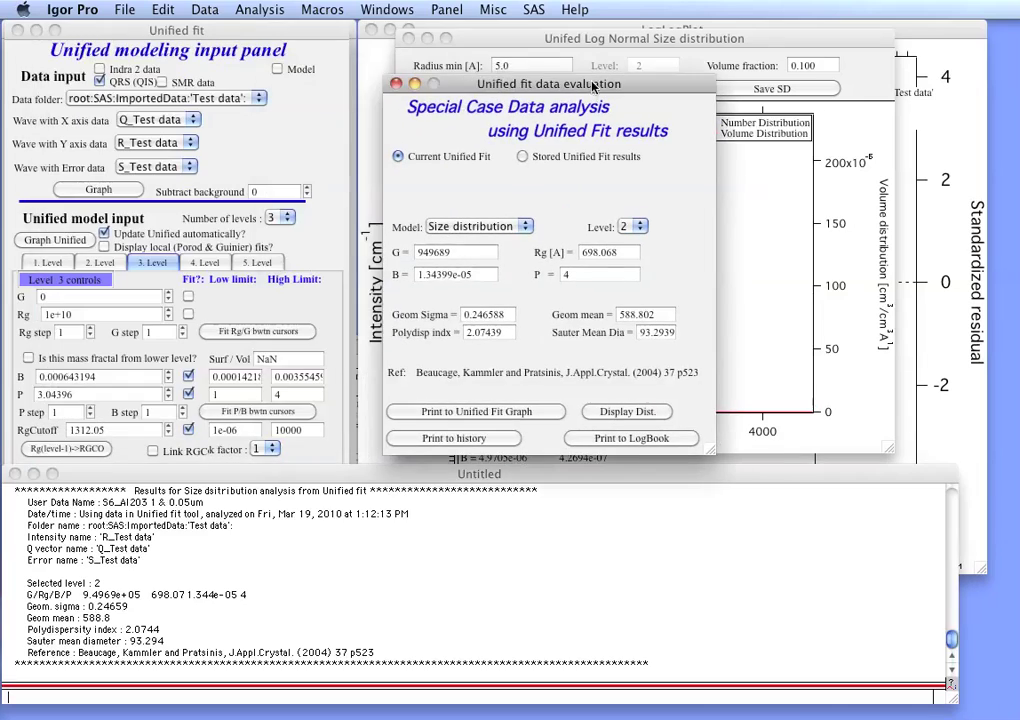
{"action": "left_click_drag", "start_coordinate": [195, 30], "coordinate": [422, 55]}
{"action": "left_click", "coordinate": [200, 250]}
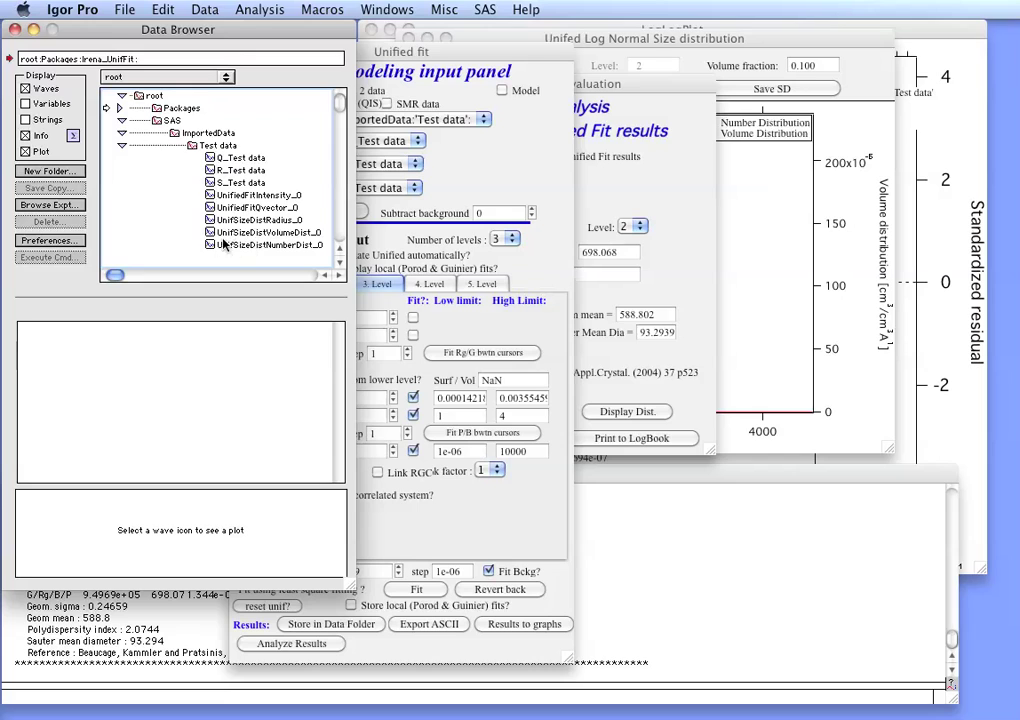
{"action": "left_click_drag", "start_coordinate": [465, 60], "coordinate": [239, 40]}
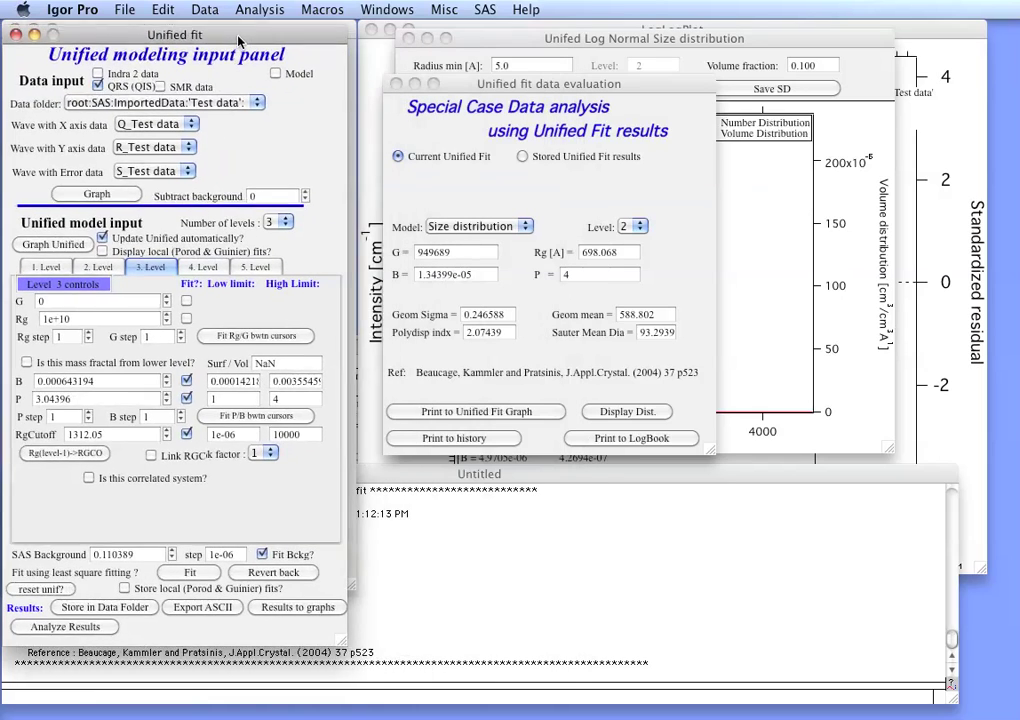
{"action": "left_click_drag", "start_coordinate": [476, 87], "coordinate": [390, 82]}
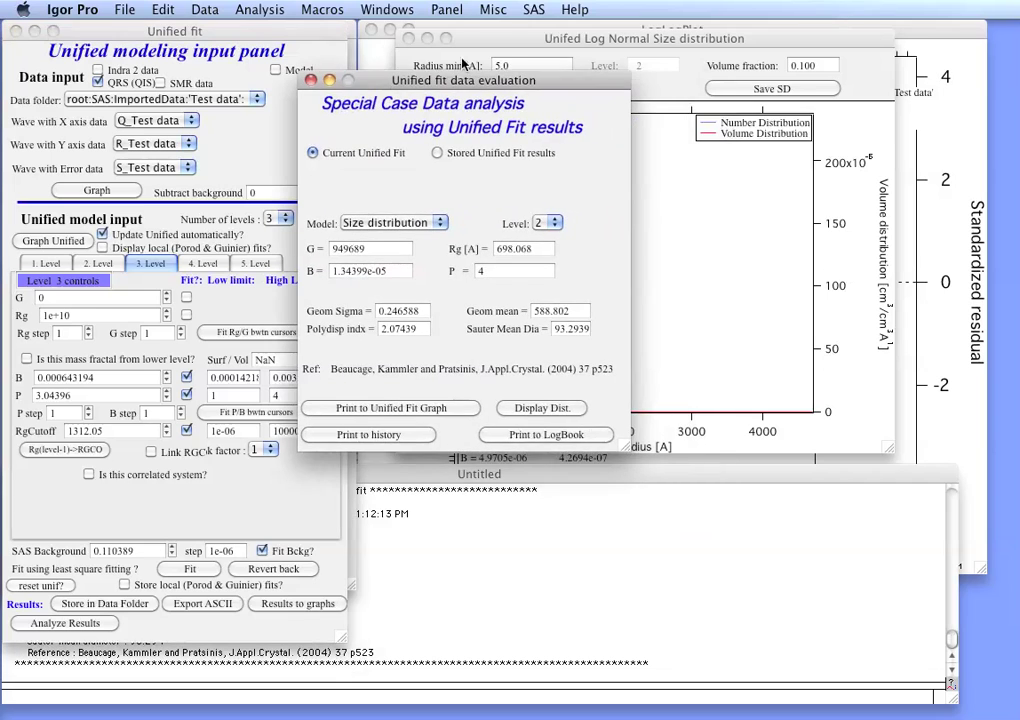
{"action": "left_click_drag", "start_coordinate": [505, 45], "coordinate": [481, 44]}
- Close the Unified fit data evaluation panel and the size distribution graph
{"action": "left_click_drag", "start_coordinate": [305, 80], "coordinate": [225, 142]}
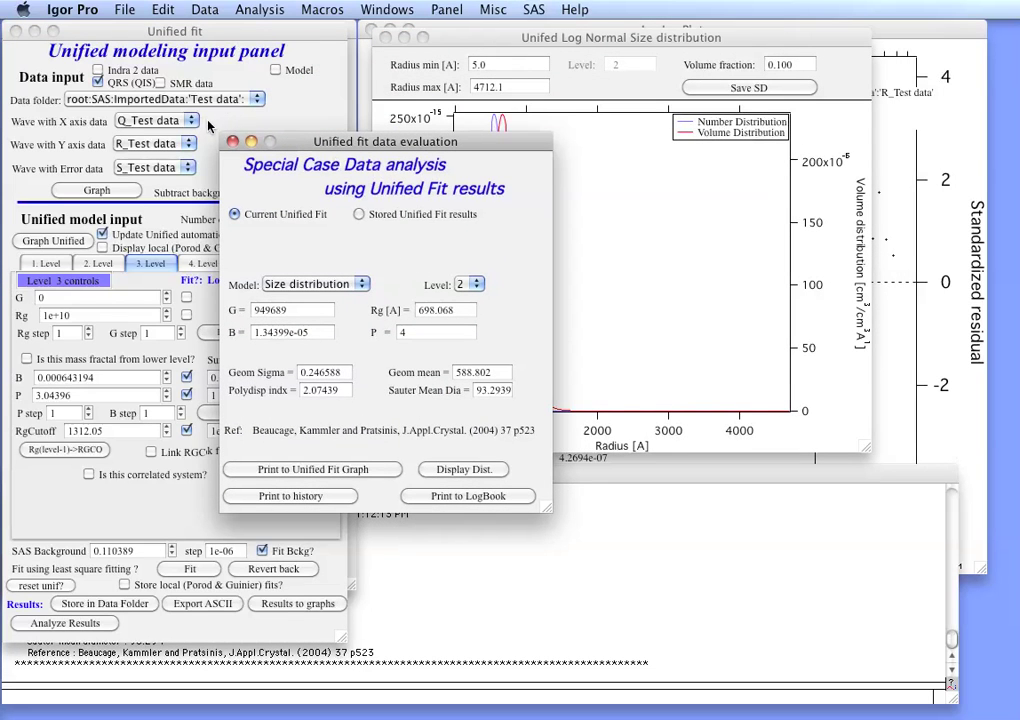
{"action": "left_click", "coordinate": [231, 144]}
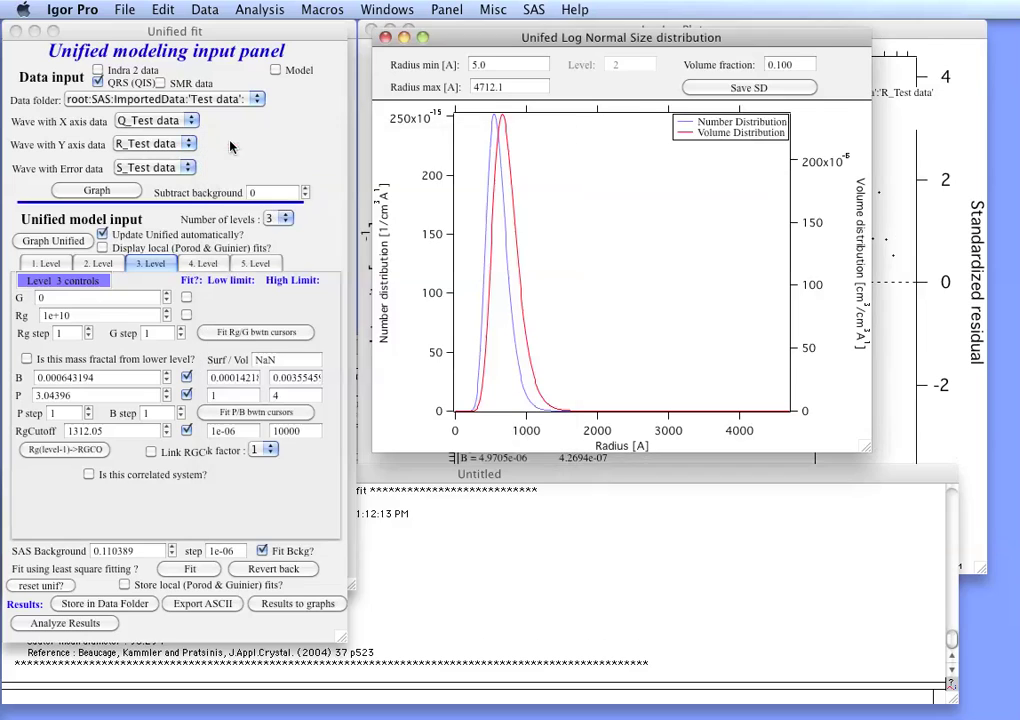
{"action": "key", "text": "super+w"}
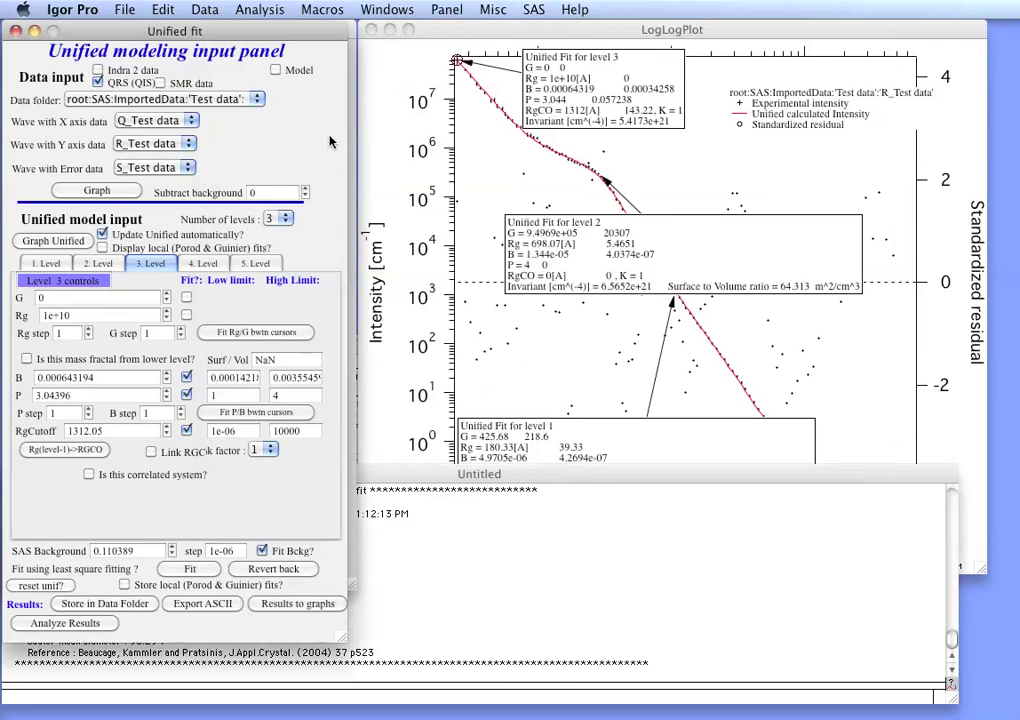
{"action": "left_click_drag", "start_coordinate": [240, 28], "coordinate": [246, 26]}
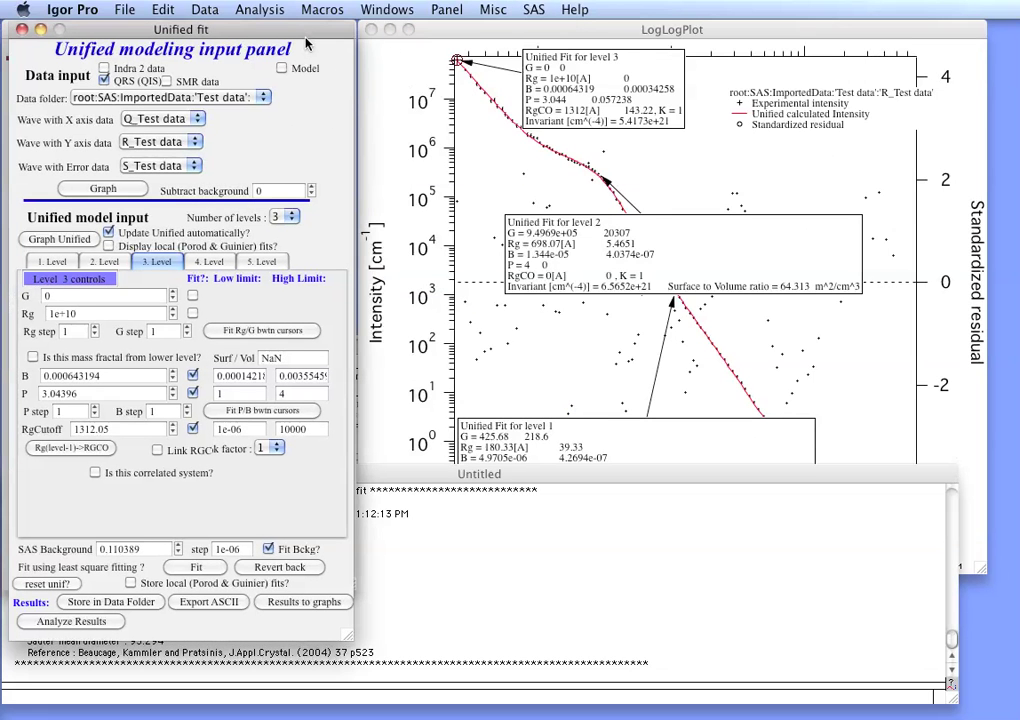
{"action": "left_click", "coordinate": [533, 10]}
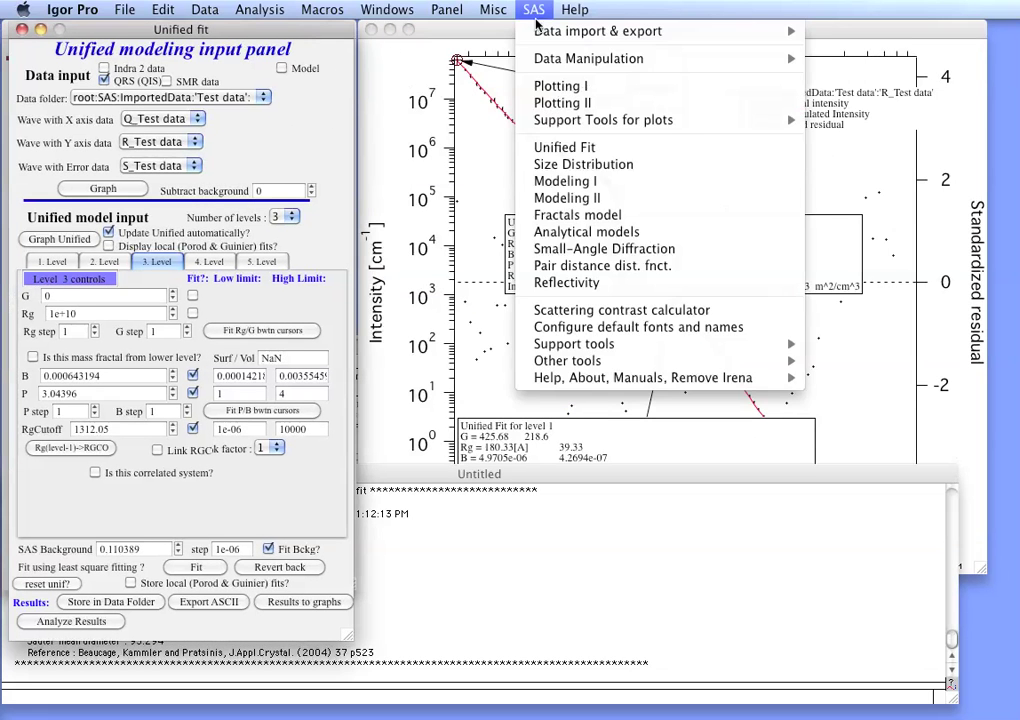
{"action": "mouse_move", "coordinate": [603, 379]}
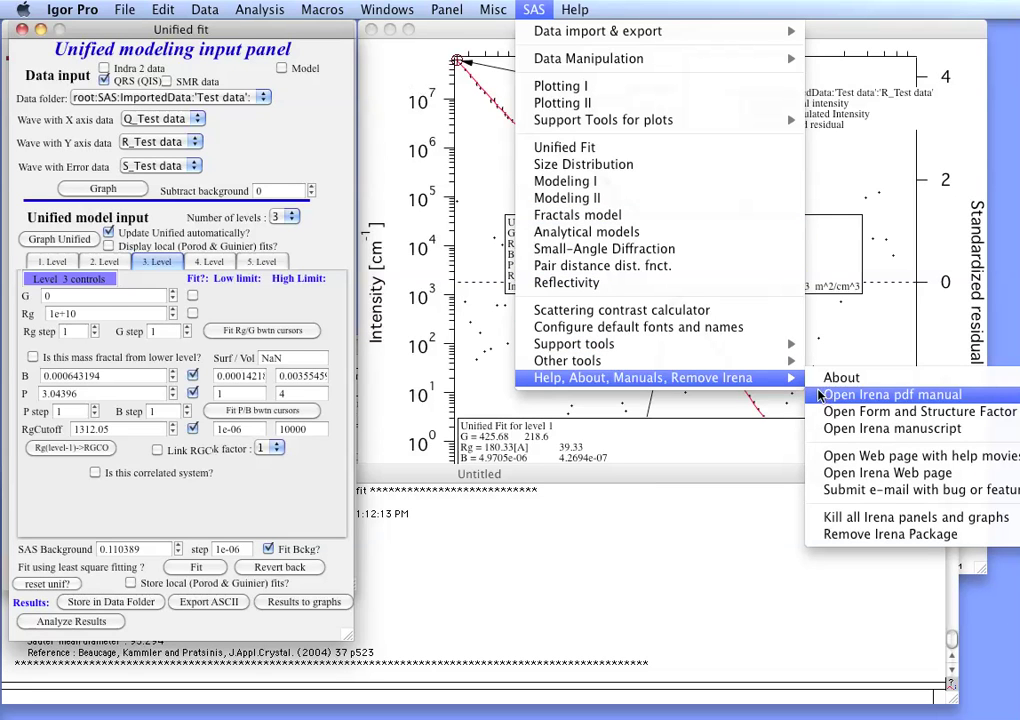
{"action": "mouse_move", "coordinate": [446, 9]}
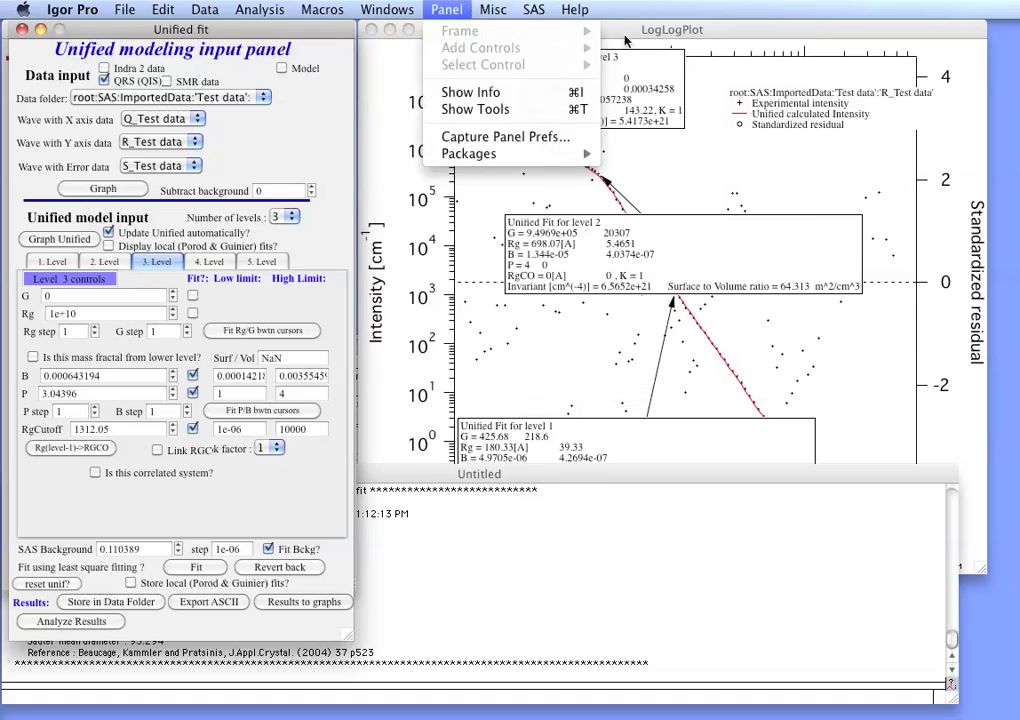
{"action": "left_click", "coordinate": [502, 32]}
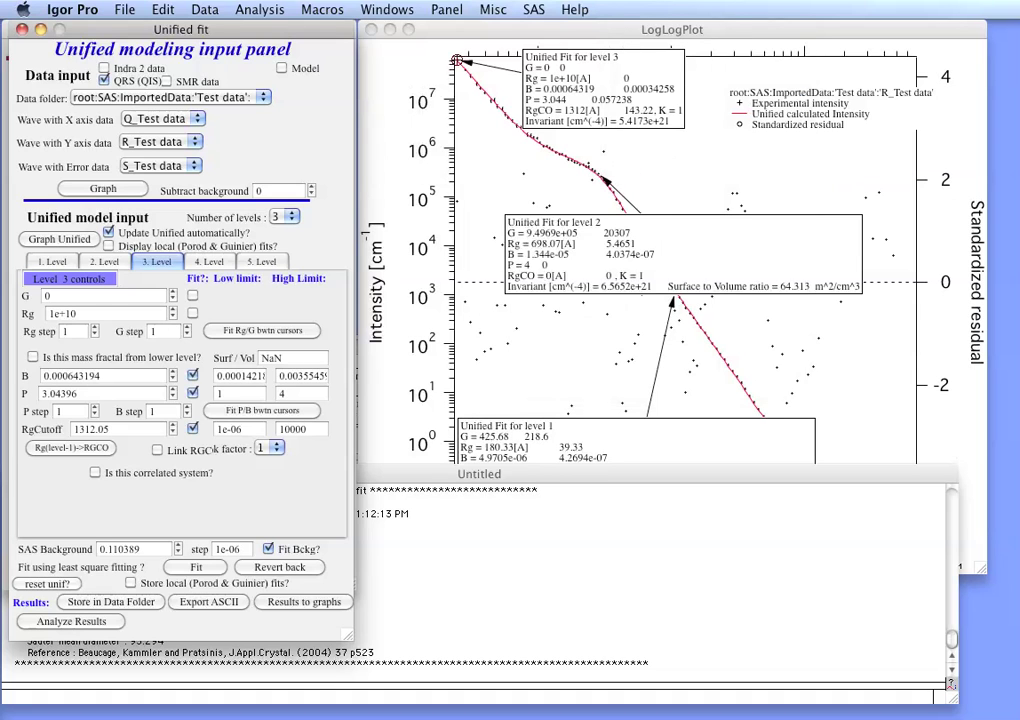